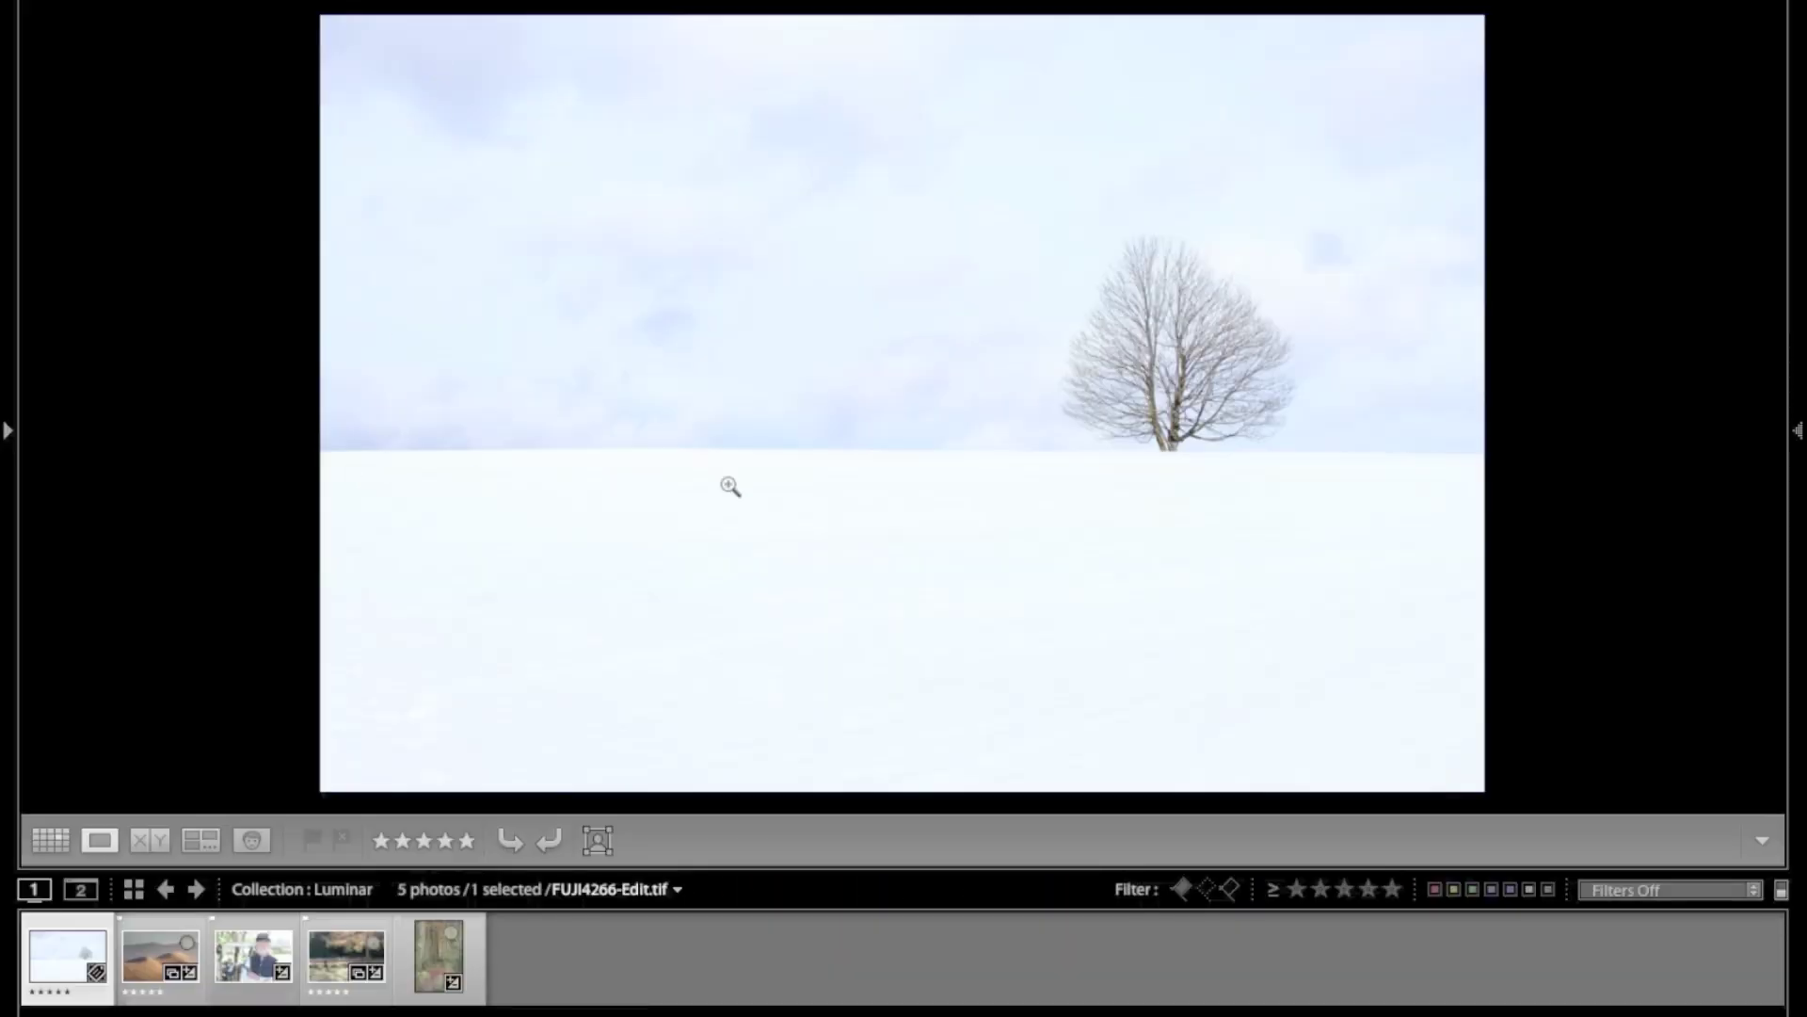
- Choose Luminar 4 as the additional external editor in Lightroom's External Editing preferences
{"action": "right_click", "coordinate": [947, 450]}
{"action": "mouse_move", "coordinate": [1073, 410]}
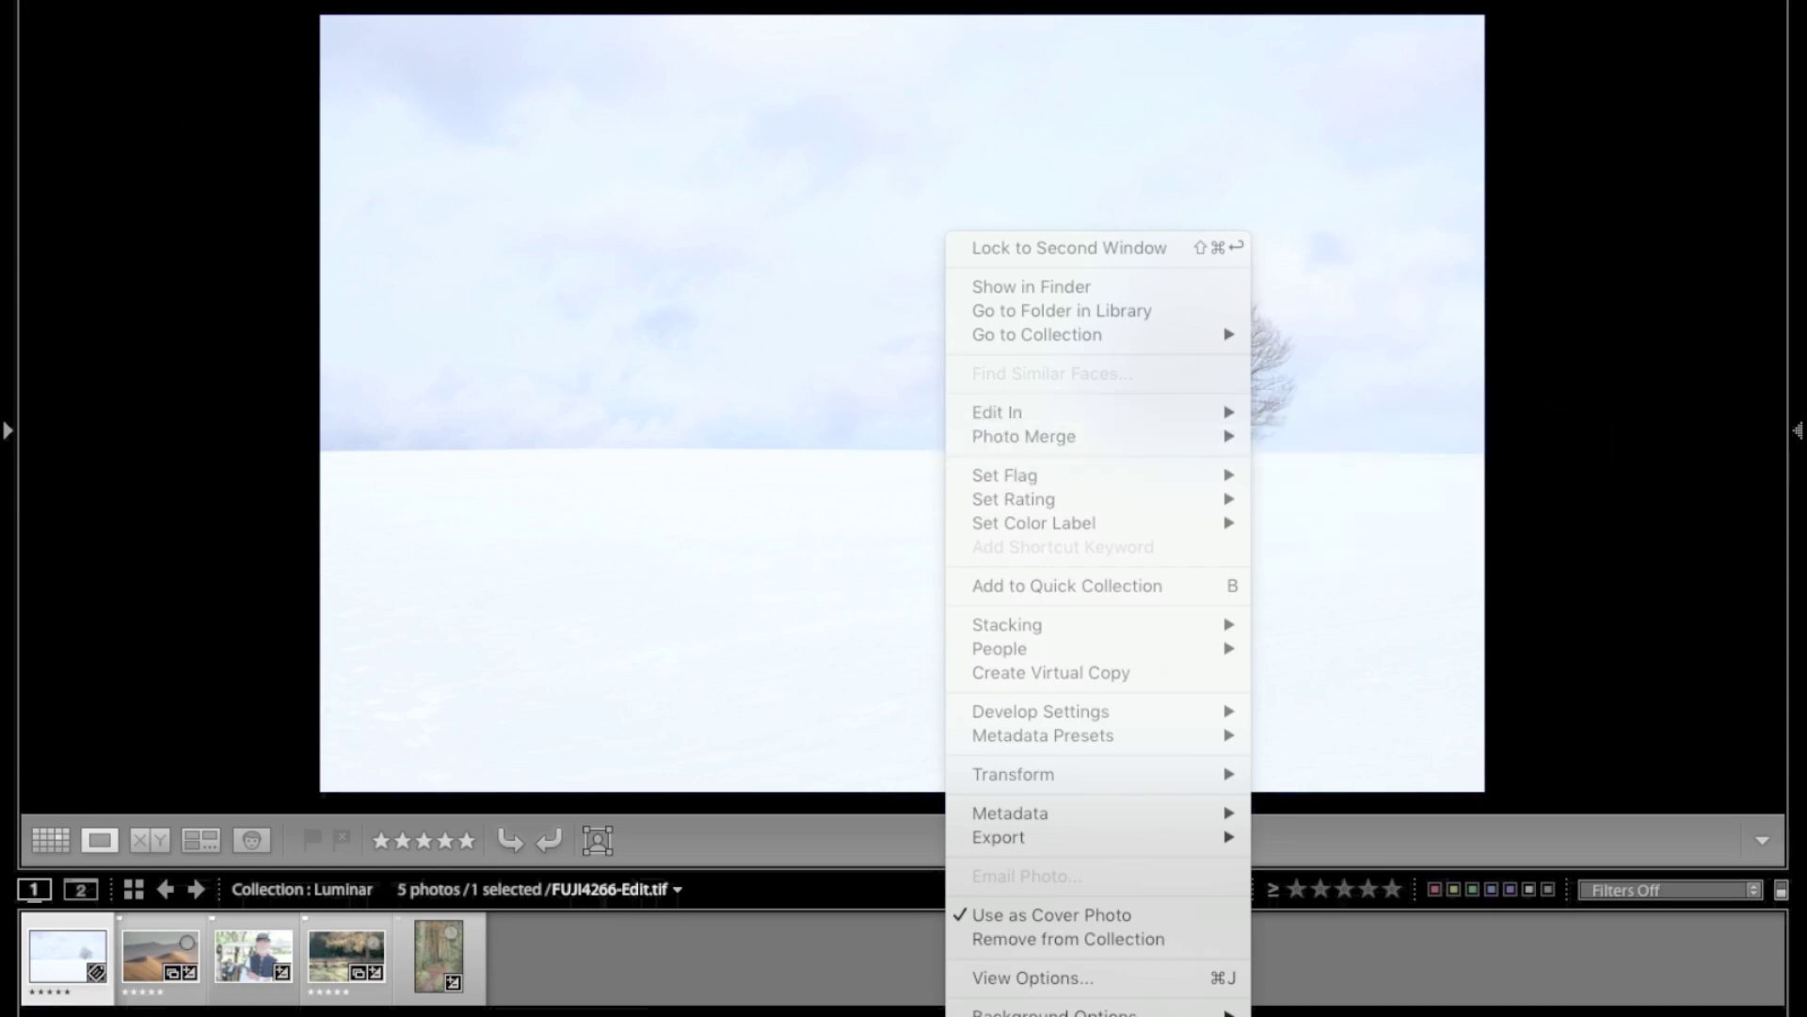
{"action": "left_click", "coordinate": [104, 5]}
{"action": "left_click", "coordinate": [120, 29]}
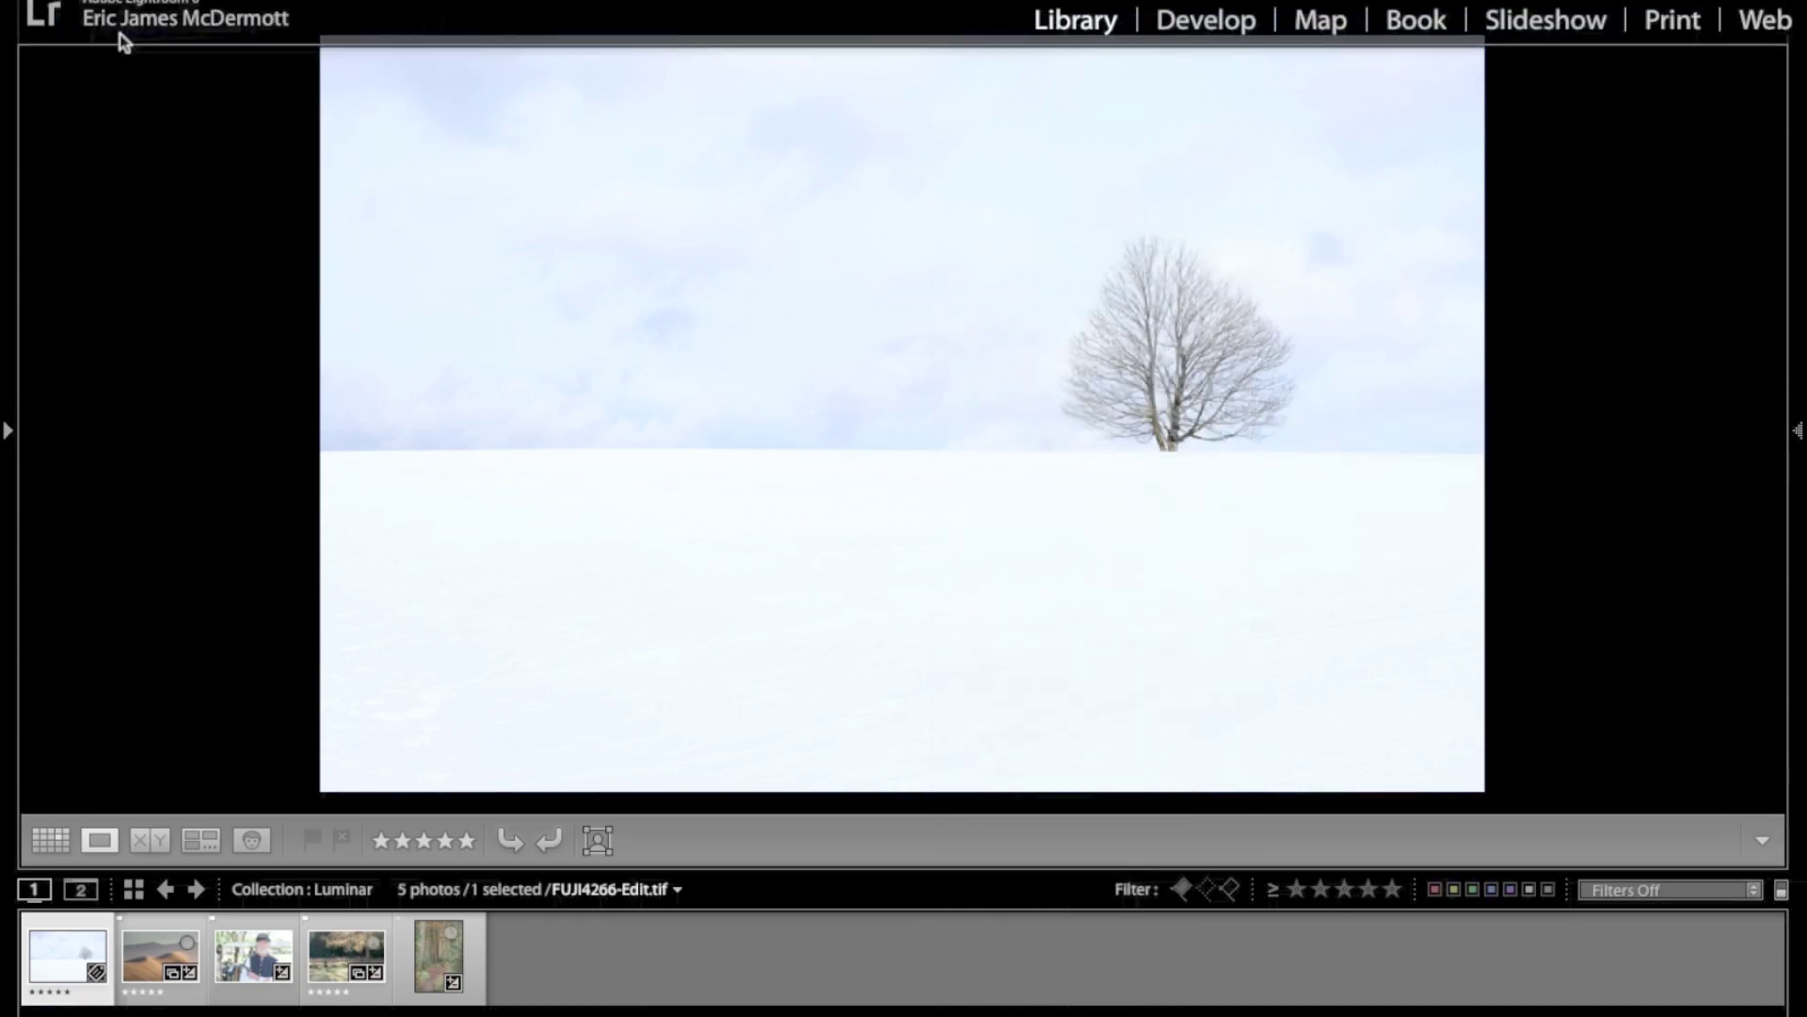
{"action": "left_click", "coordinate": [1211, 421]}
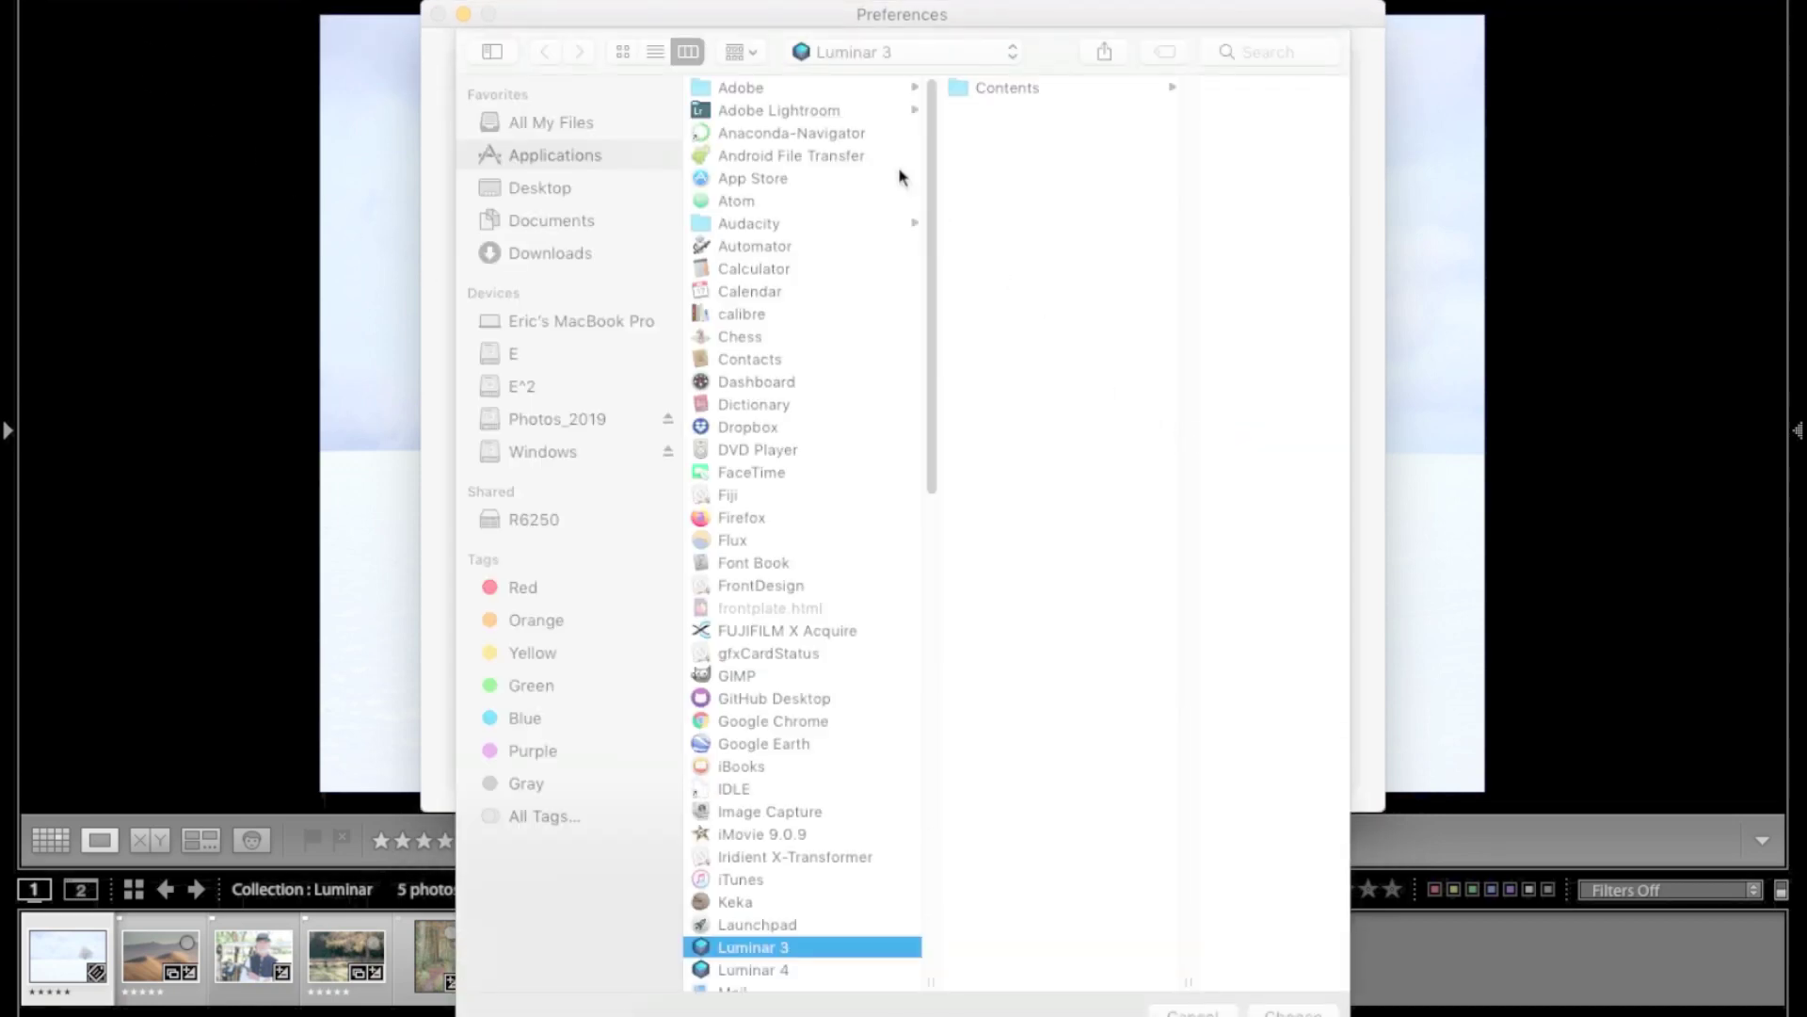
{"action": "left_click", "coordinate": [830, 968]}
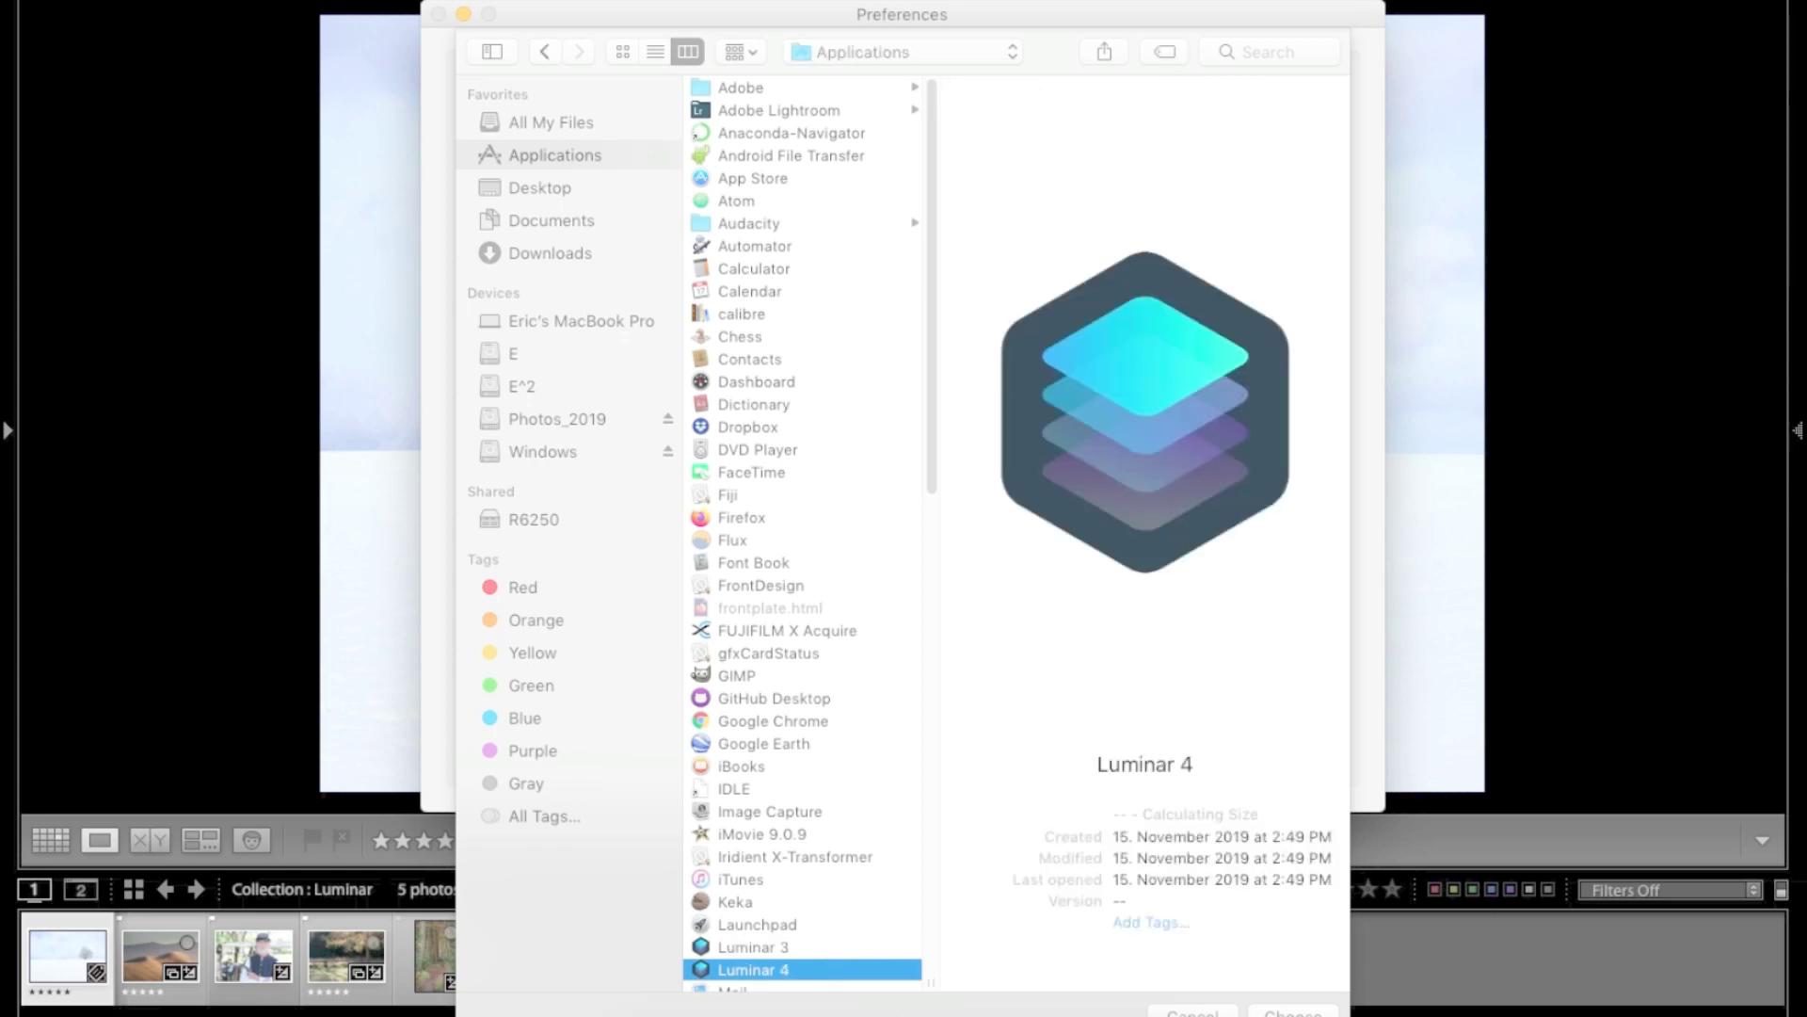
{"action": "left_click", "coordinate": [1294, 1012]}
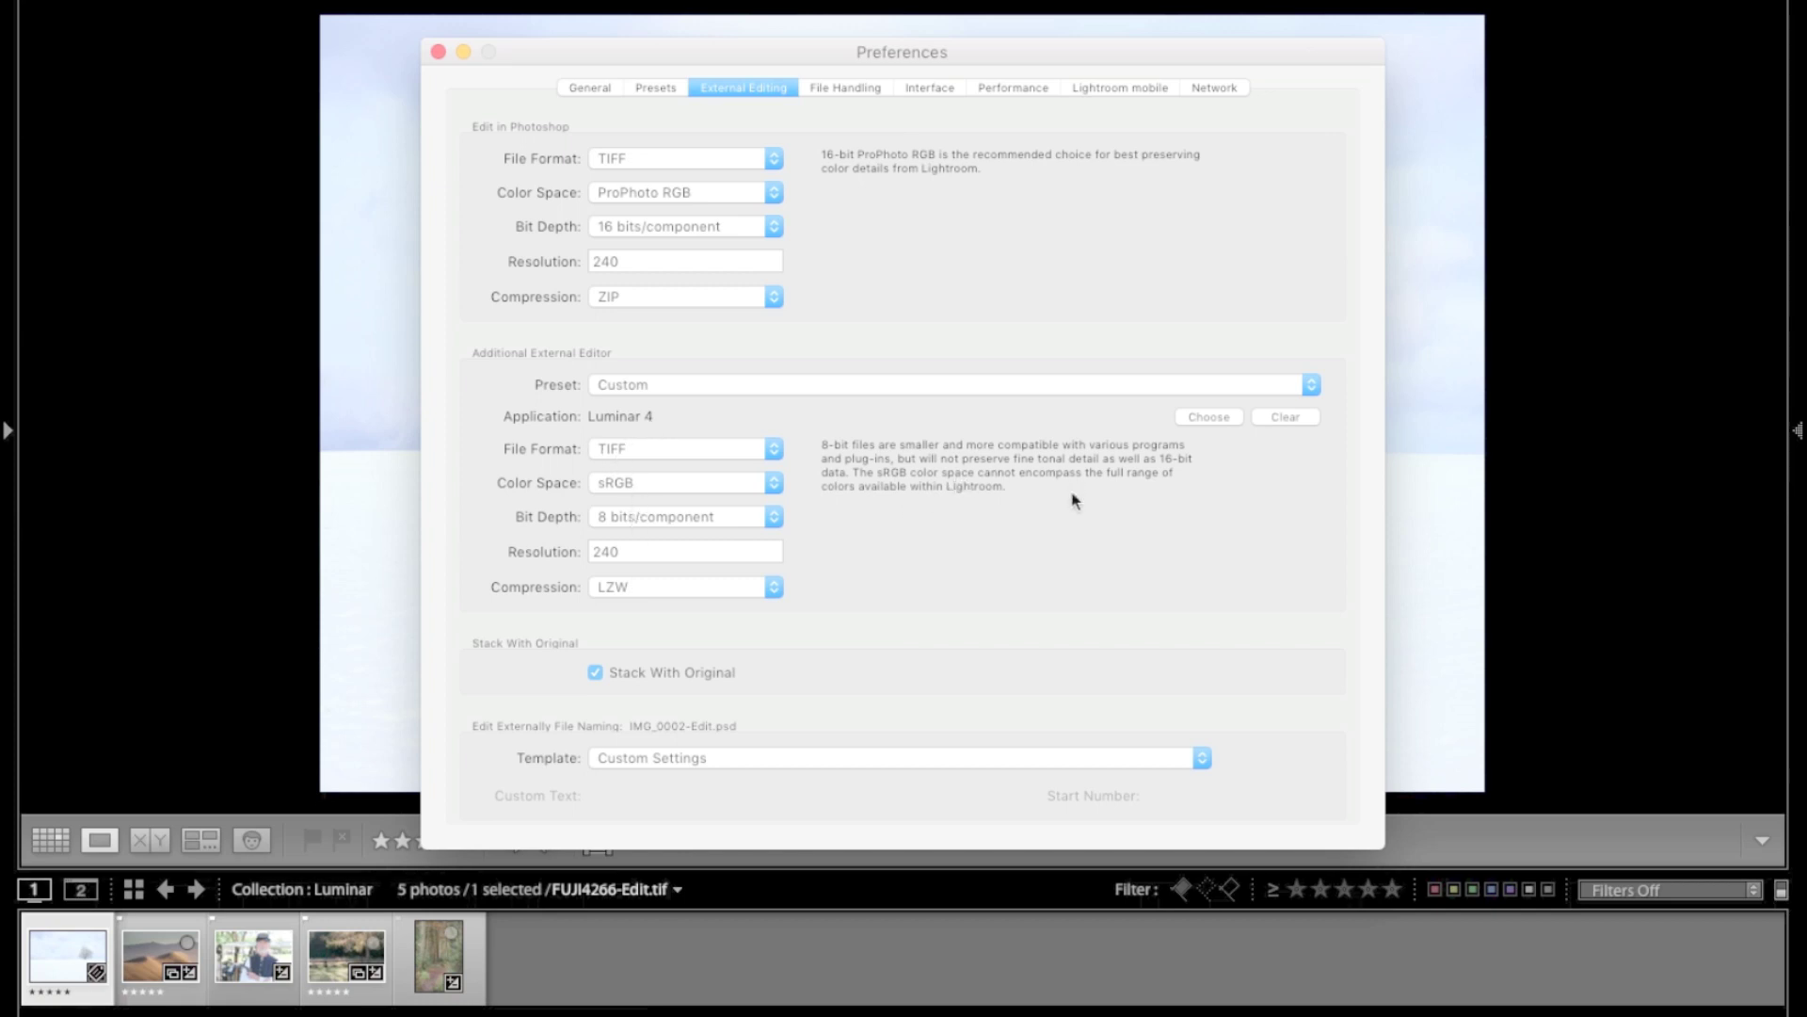
- Set the external editor's bit depth to 8 bits/component with no compression, then close Preferences
{"action": "left_click", "coordinate": [688, 523]}
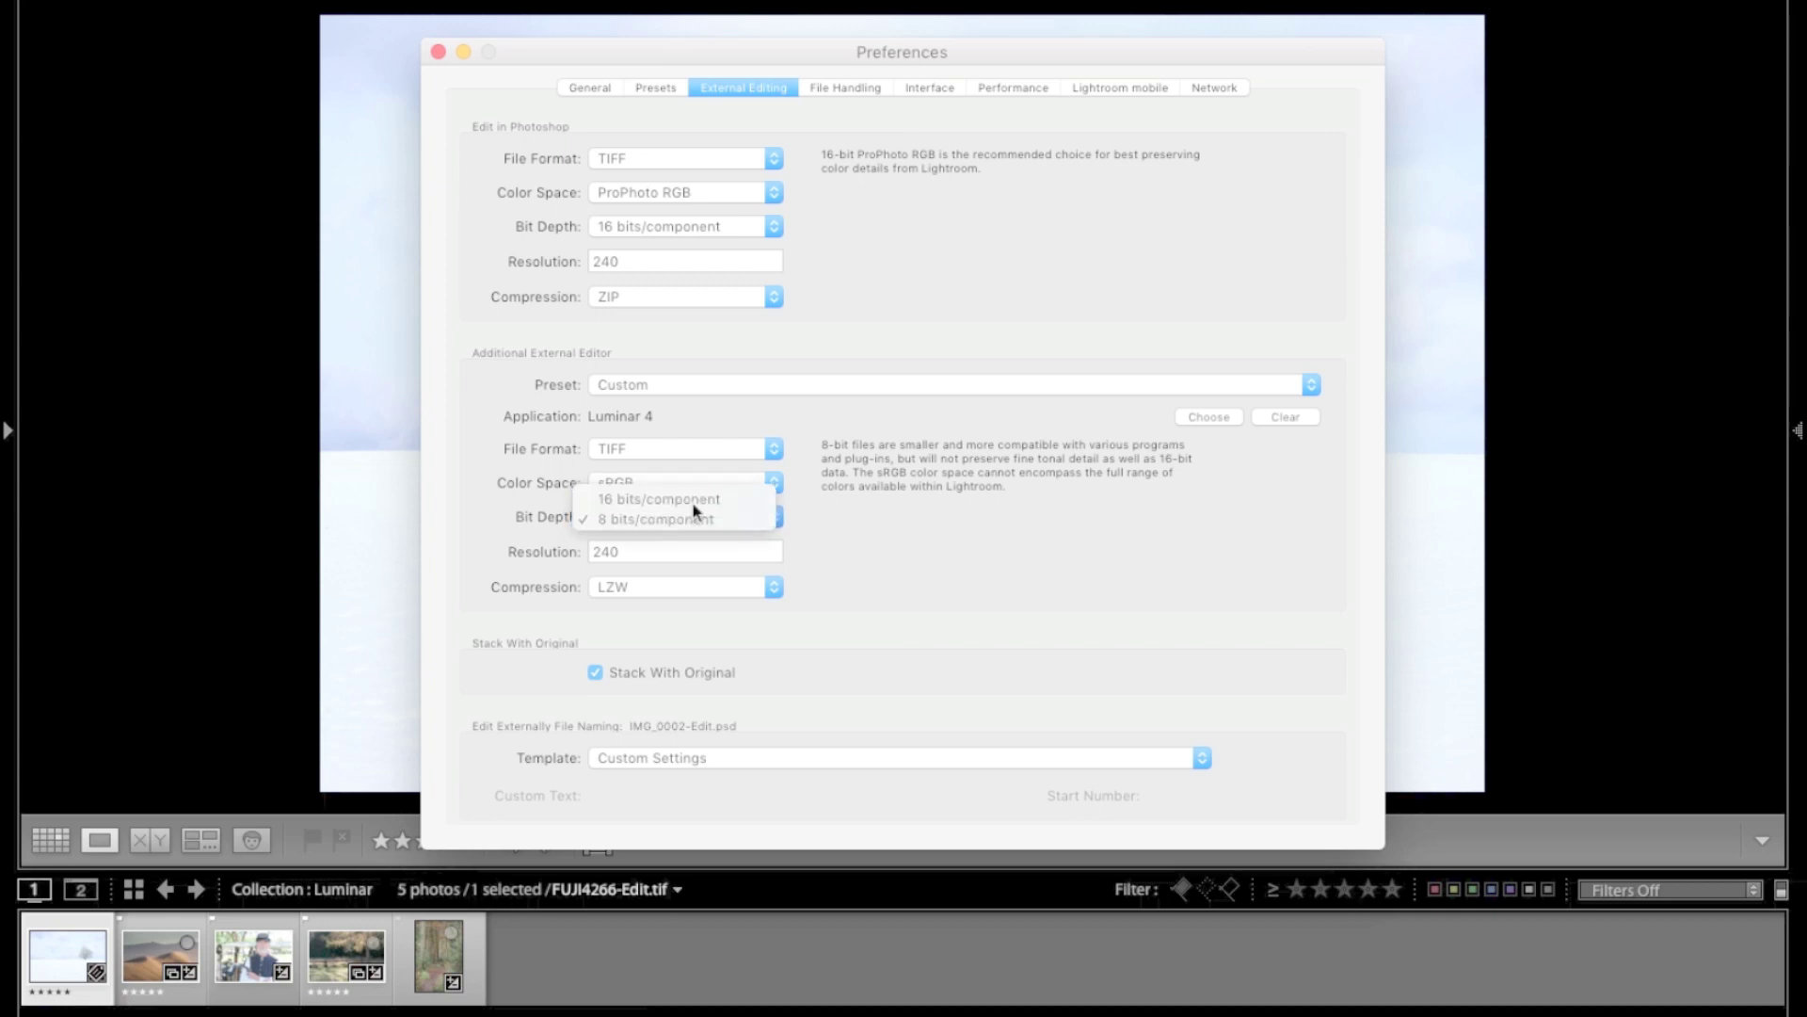
{"action": "left_click", "coordinate": [692, 518]}
{"action": "left_click", "coordinate": [776, 519]}
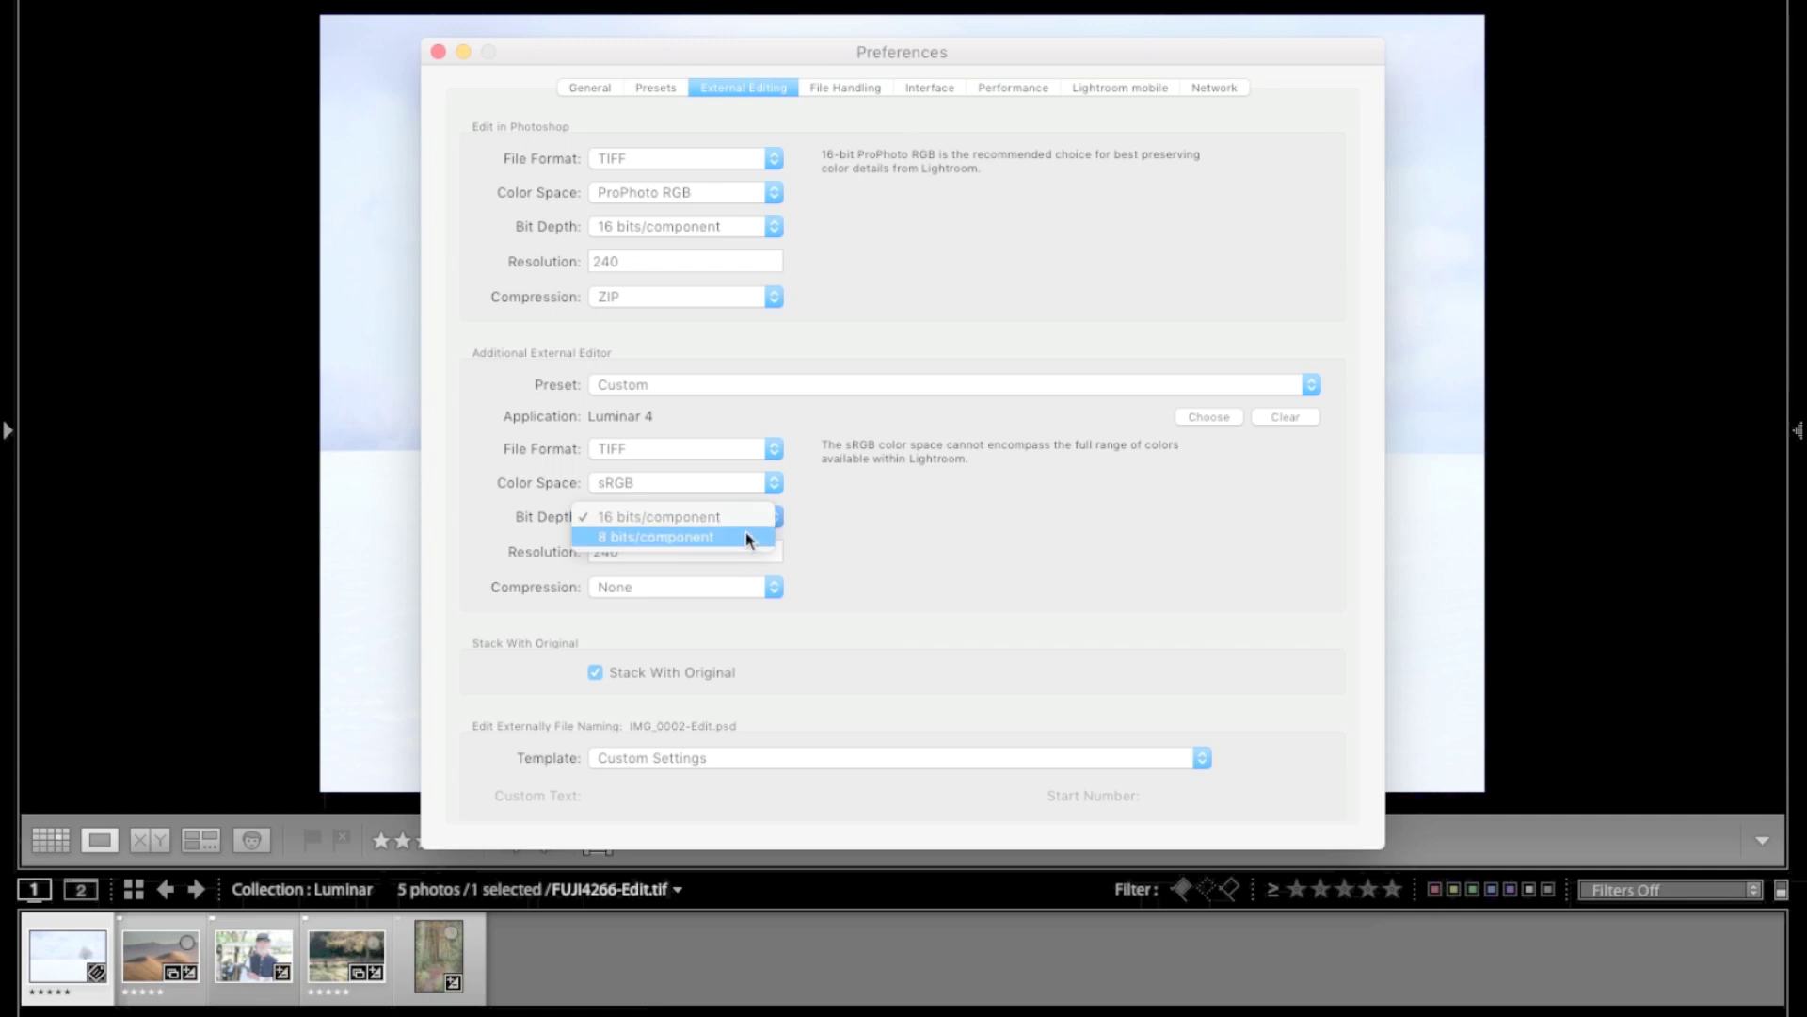
{"action": "left_click", "coordinate": [753, 536]}
{"action": "left_click", "coordinate": [749, 586]}
{"action": "left_click", "coordinate": [750, 589]}
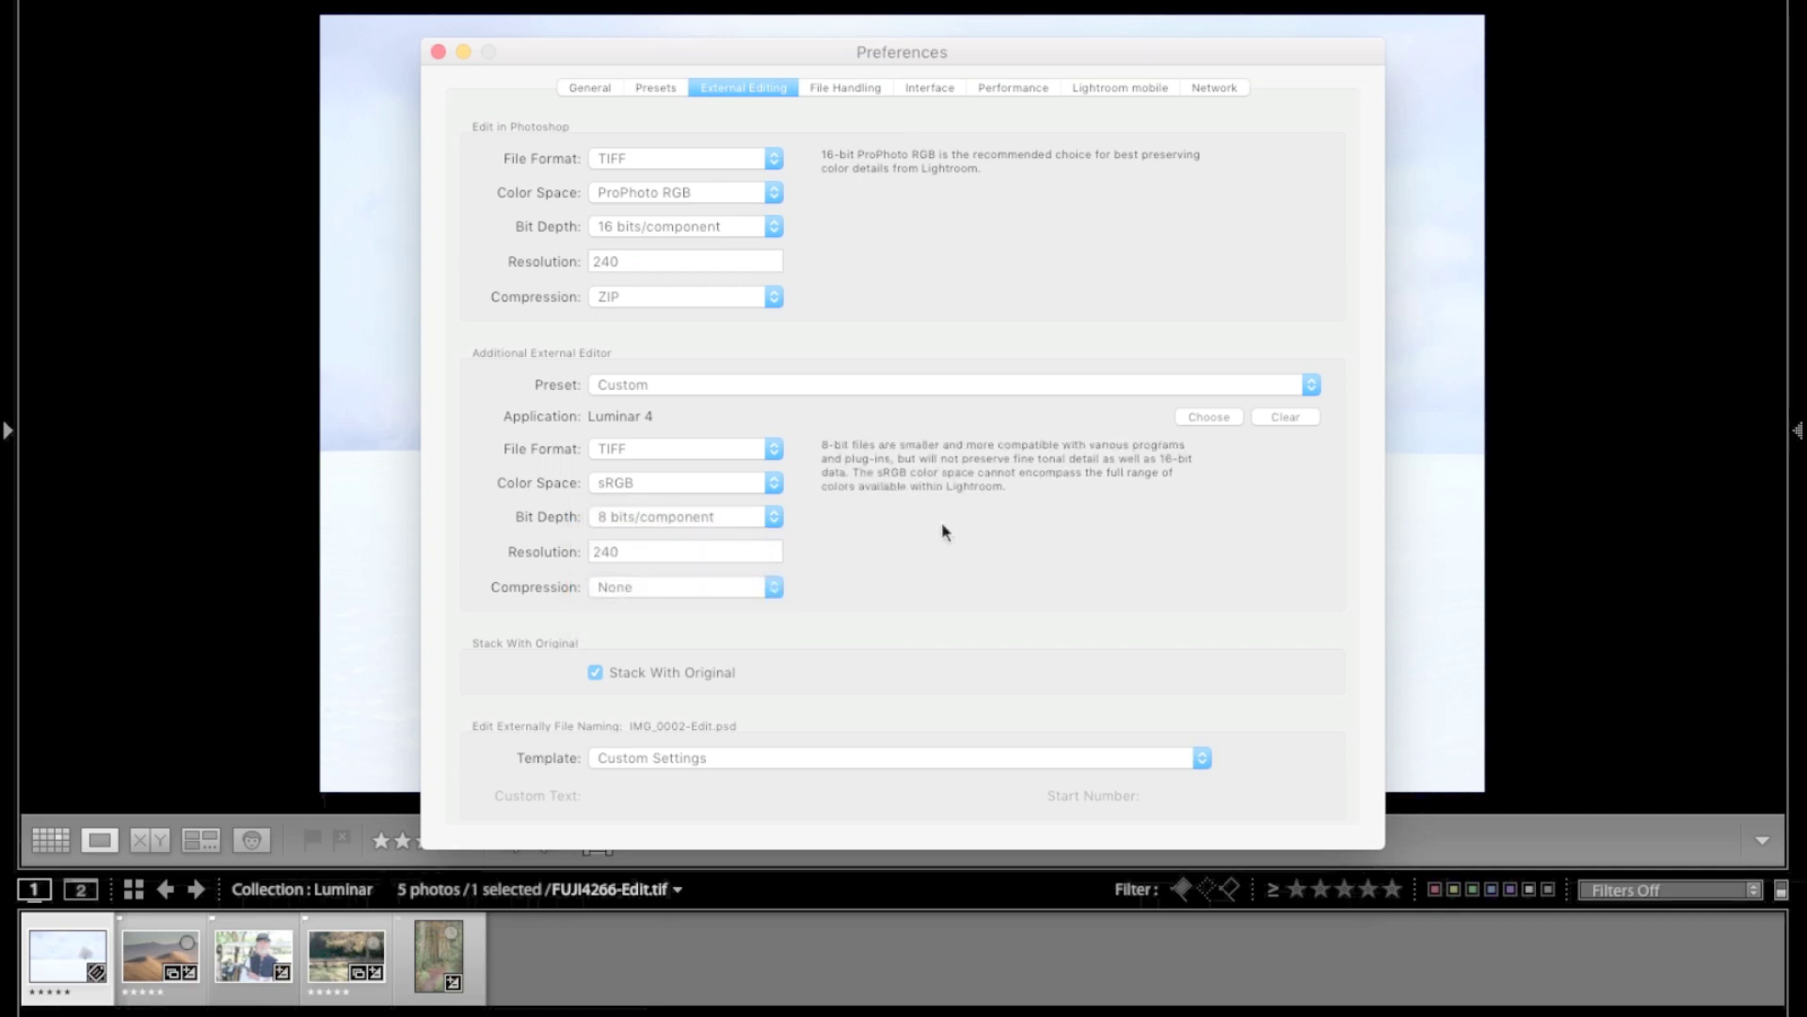
{"action": "left_click", "coordinate": [436, 54]}
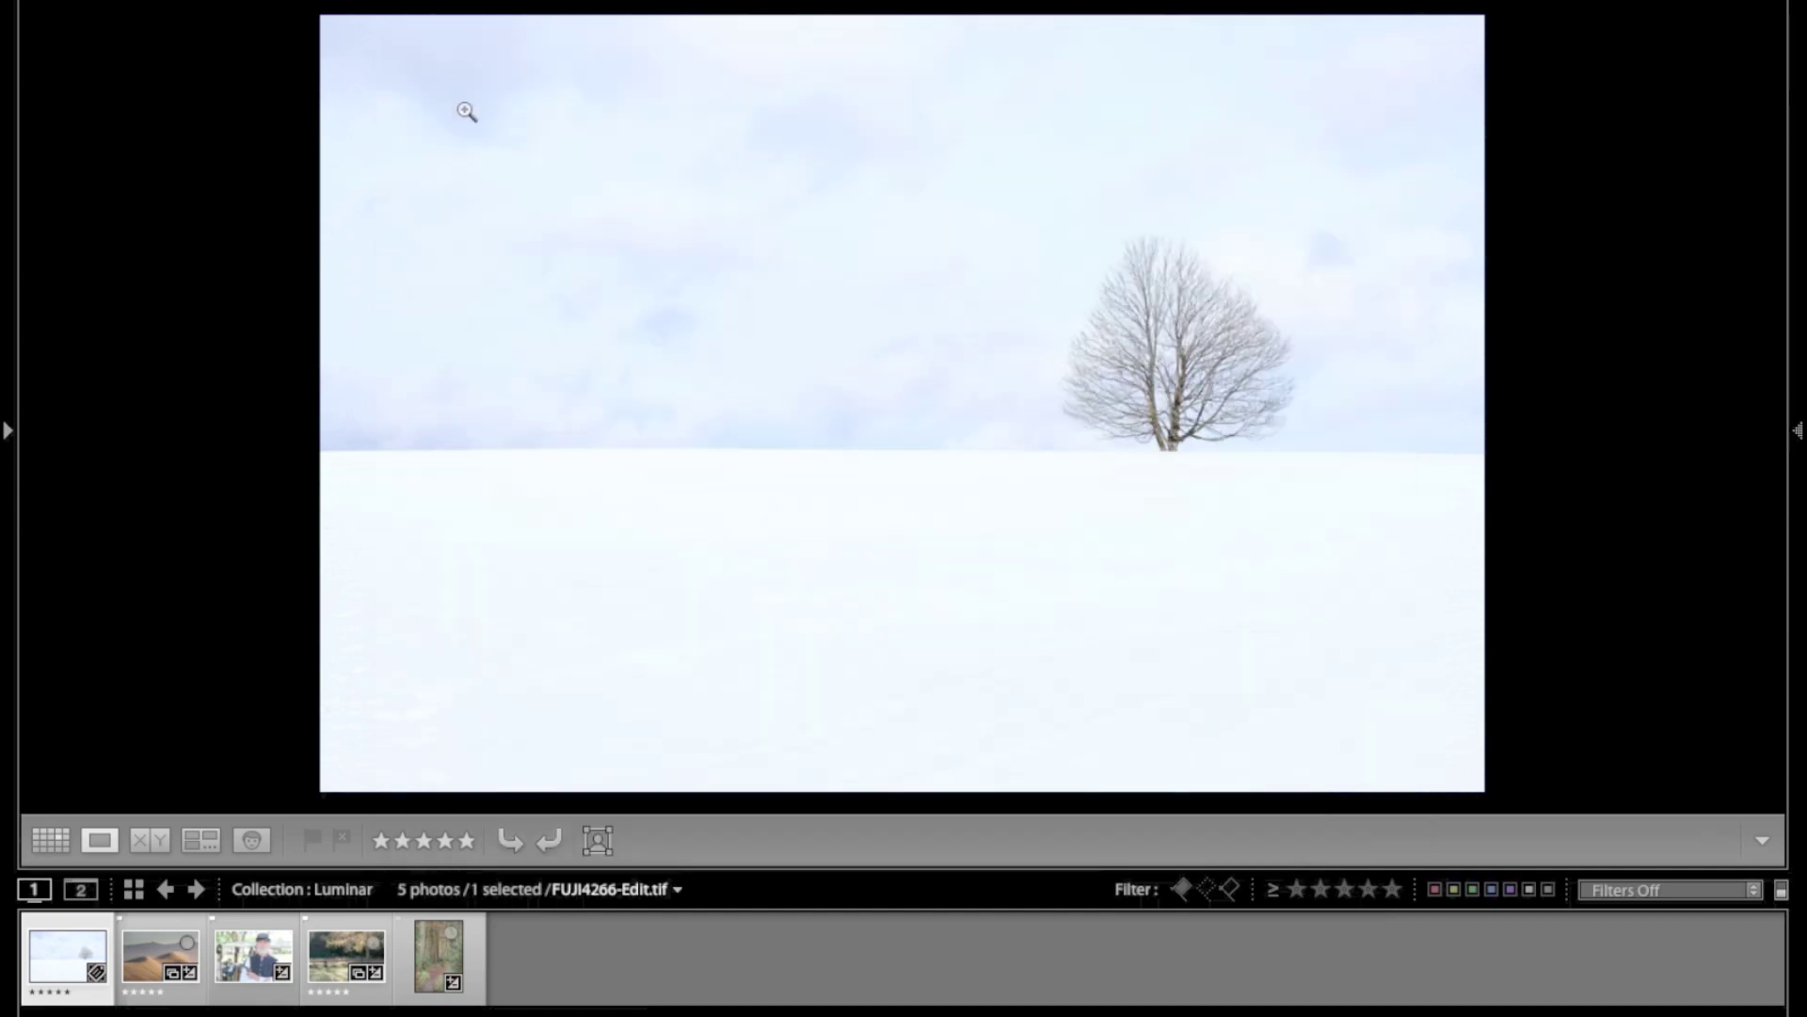
- Send the snowy tree photo to Luminar 4 via Edit In, editing a copy with Lightroom adjustments
{"action": "right_click", "coordinate": [533, 247]}
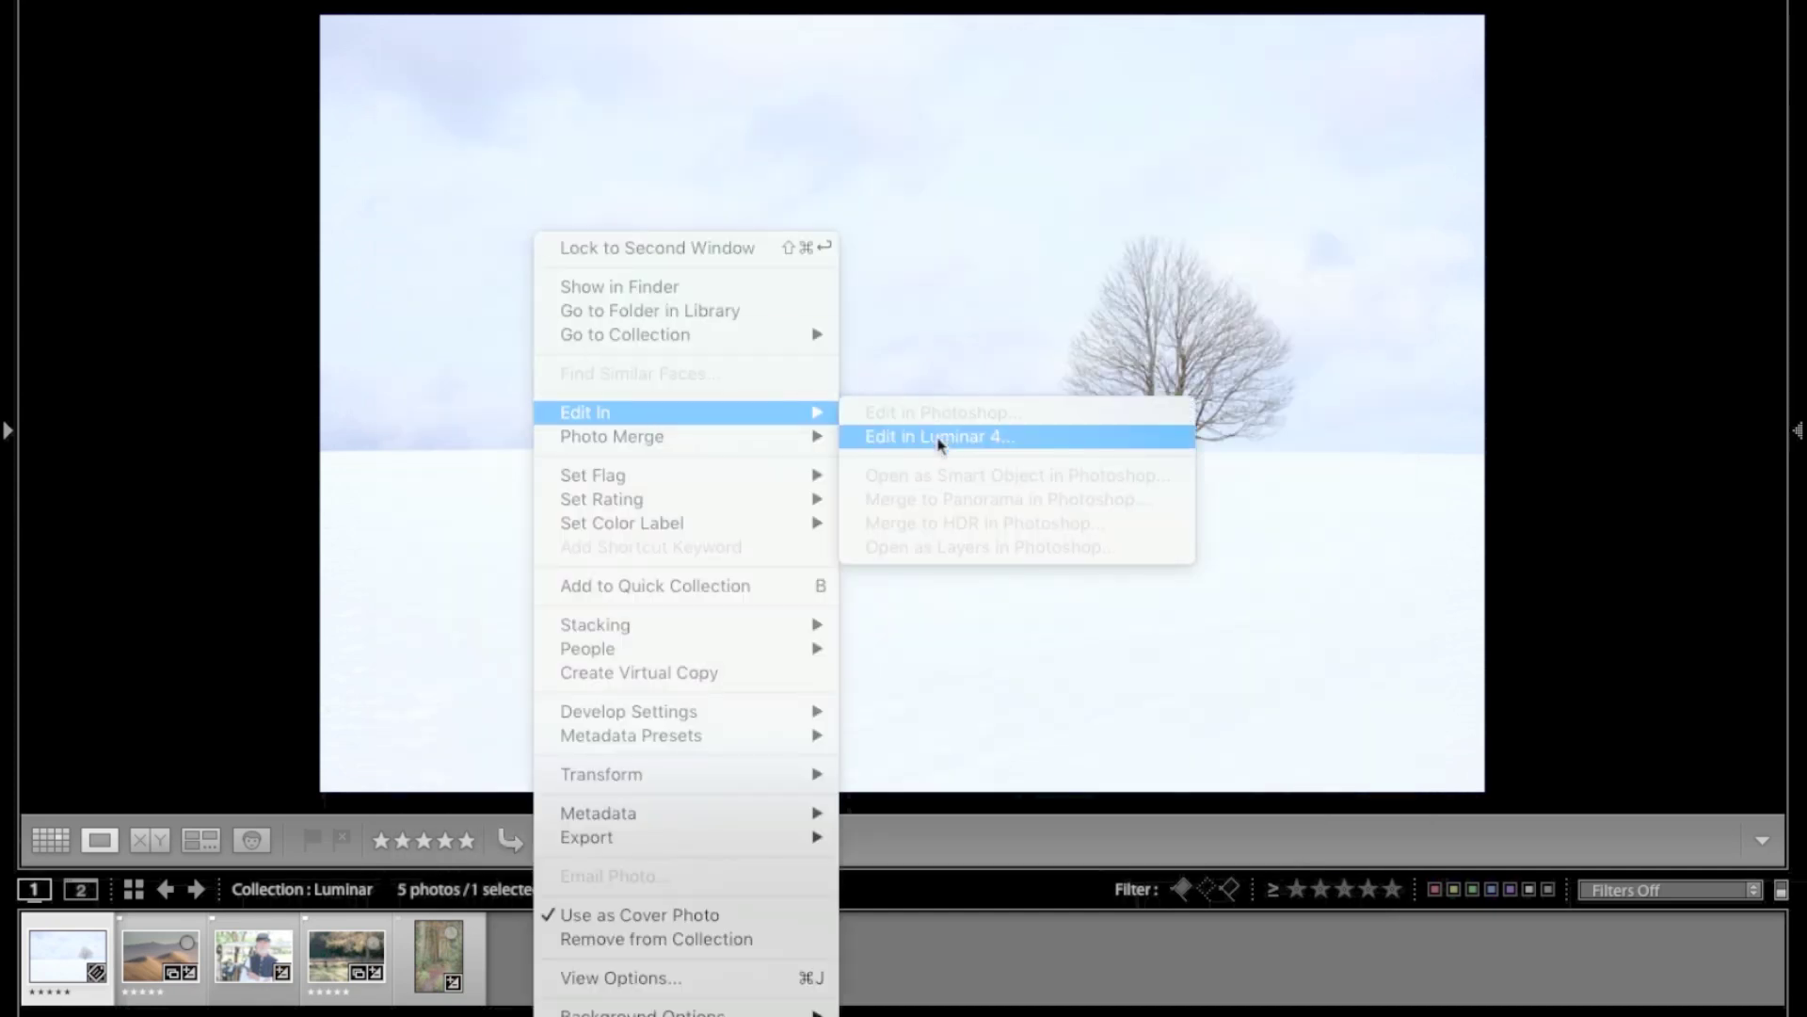
{"action": "left_click", "coordinate": [937, 436]}
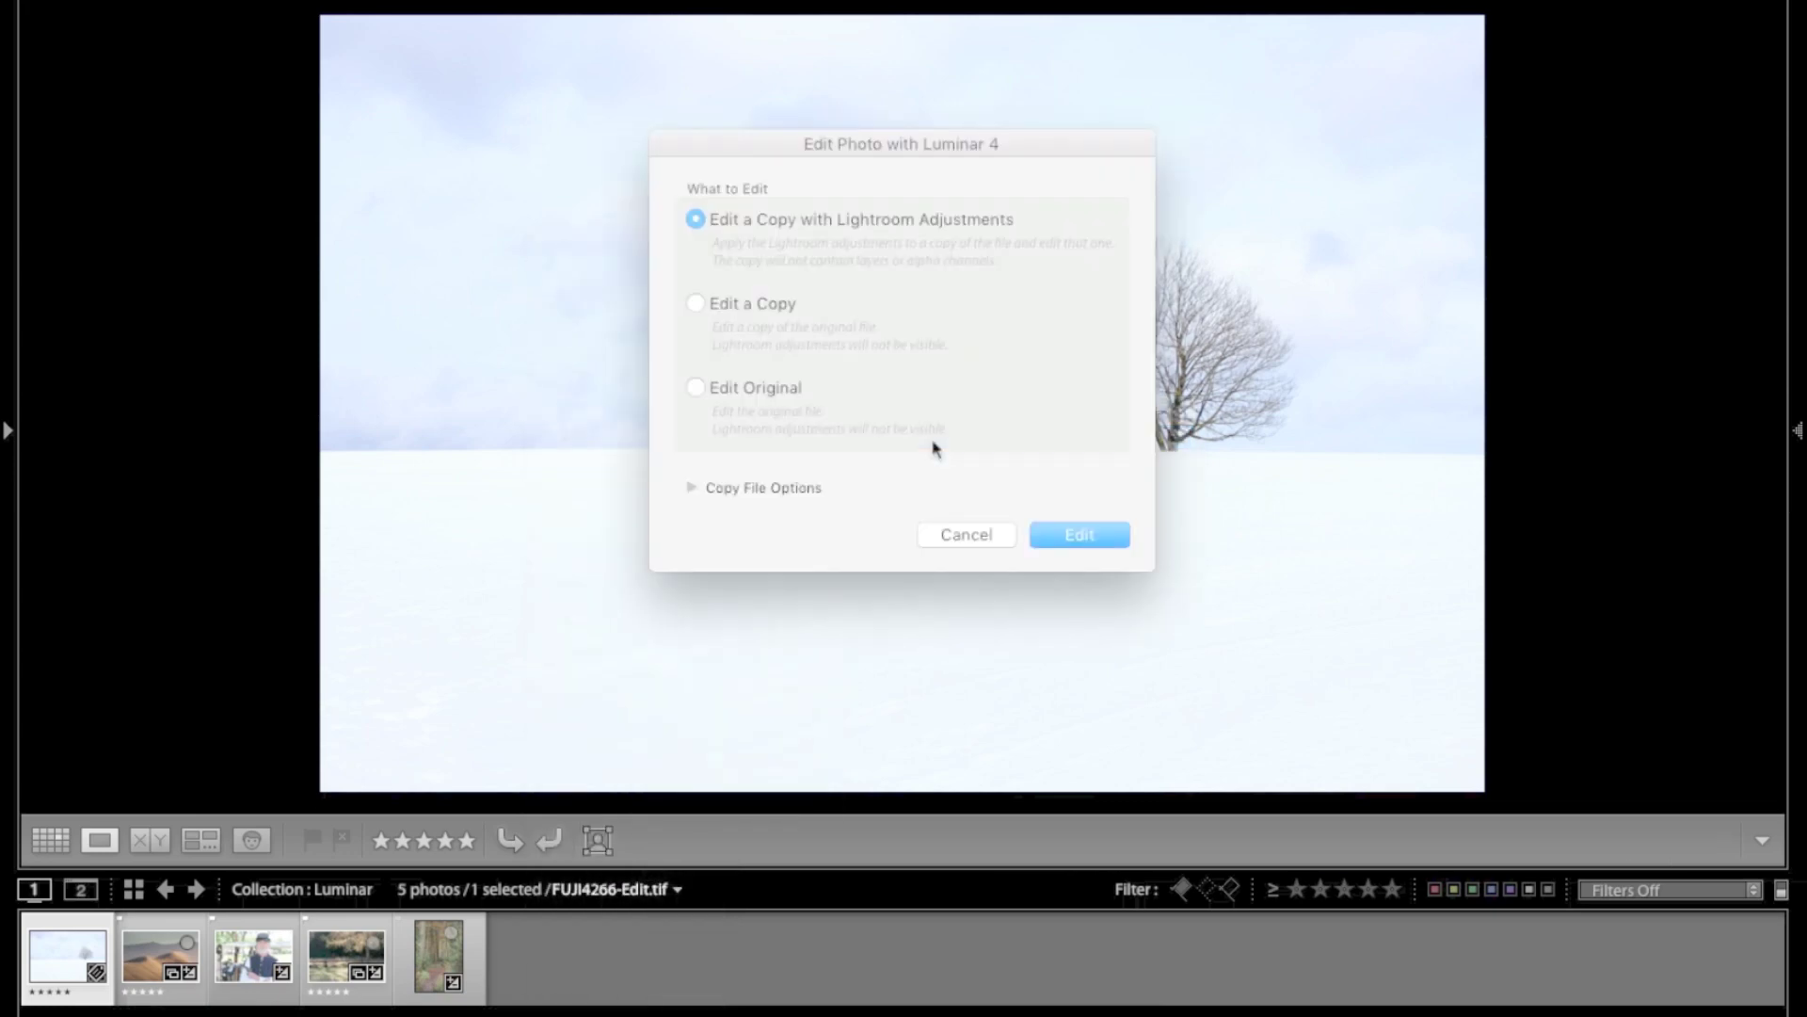
{"action": "left_click", "coordinate": [1090, 542]}
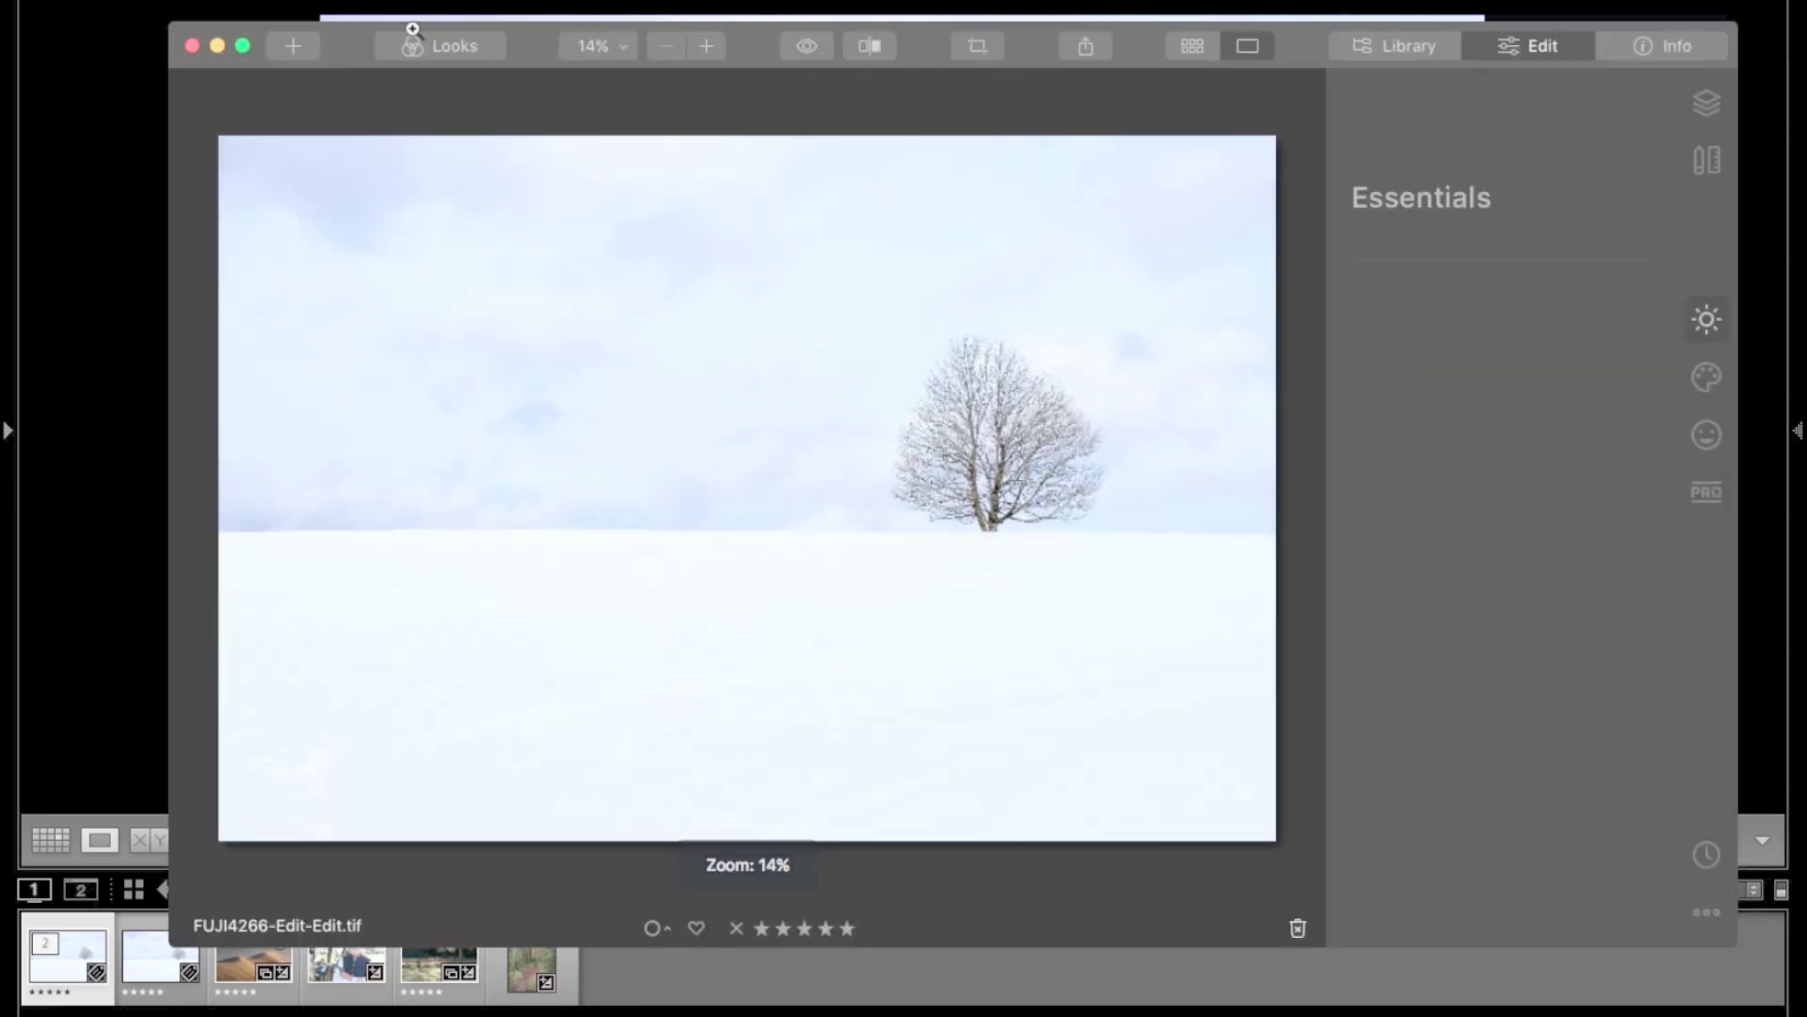
- Make the Luminar window full screen and show the toolbar again
{"action": "left_click", "coordinate": [243, 47]}
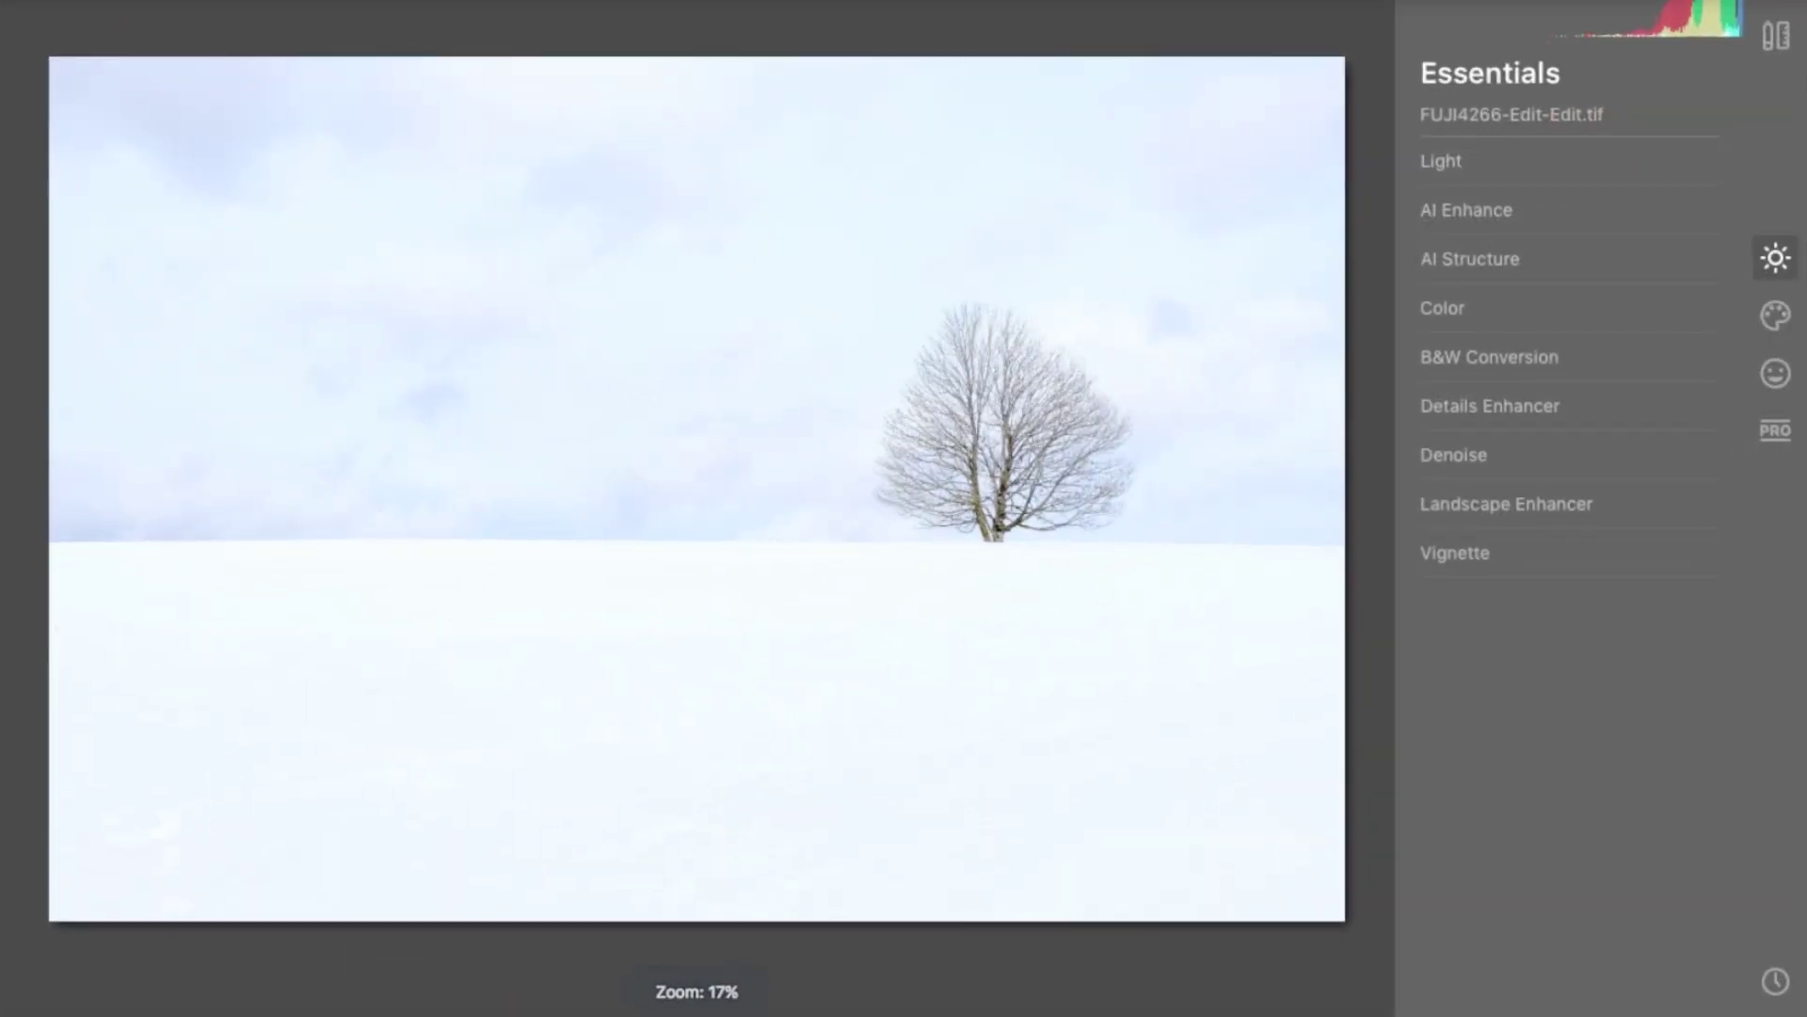
{"action": "left_click", "coordinate": [452, 3]}
{"action": "left_click", "coordinate": [501, 28]}
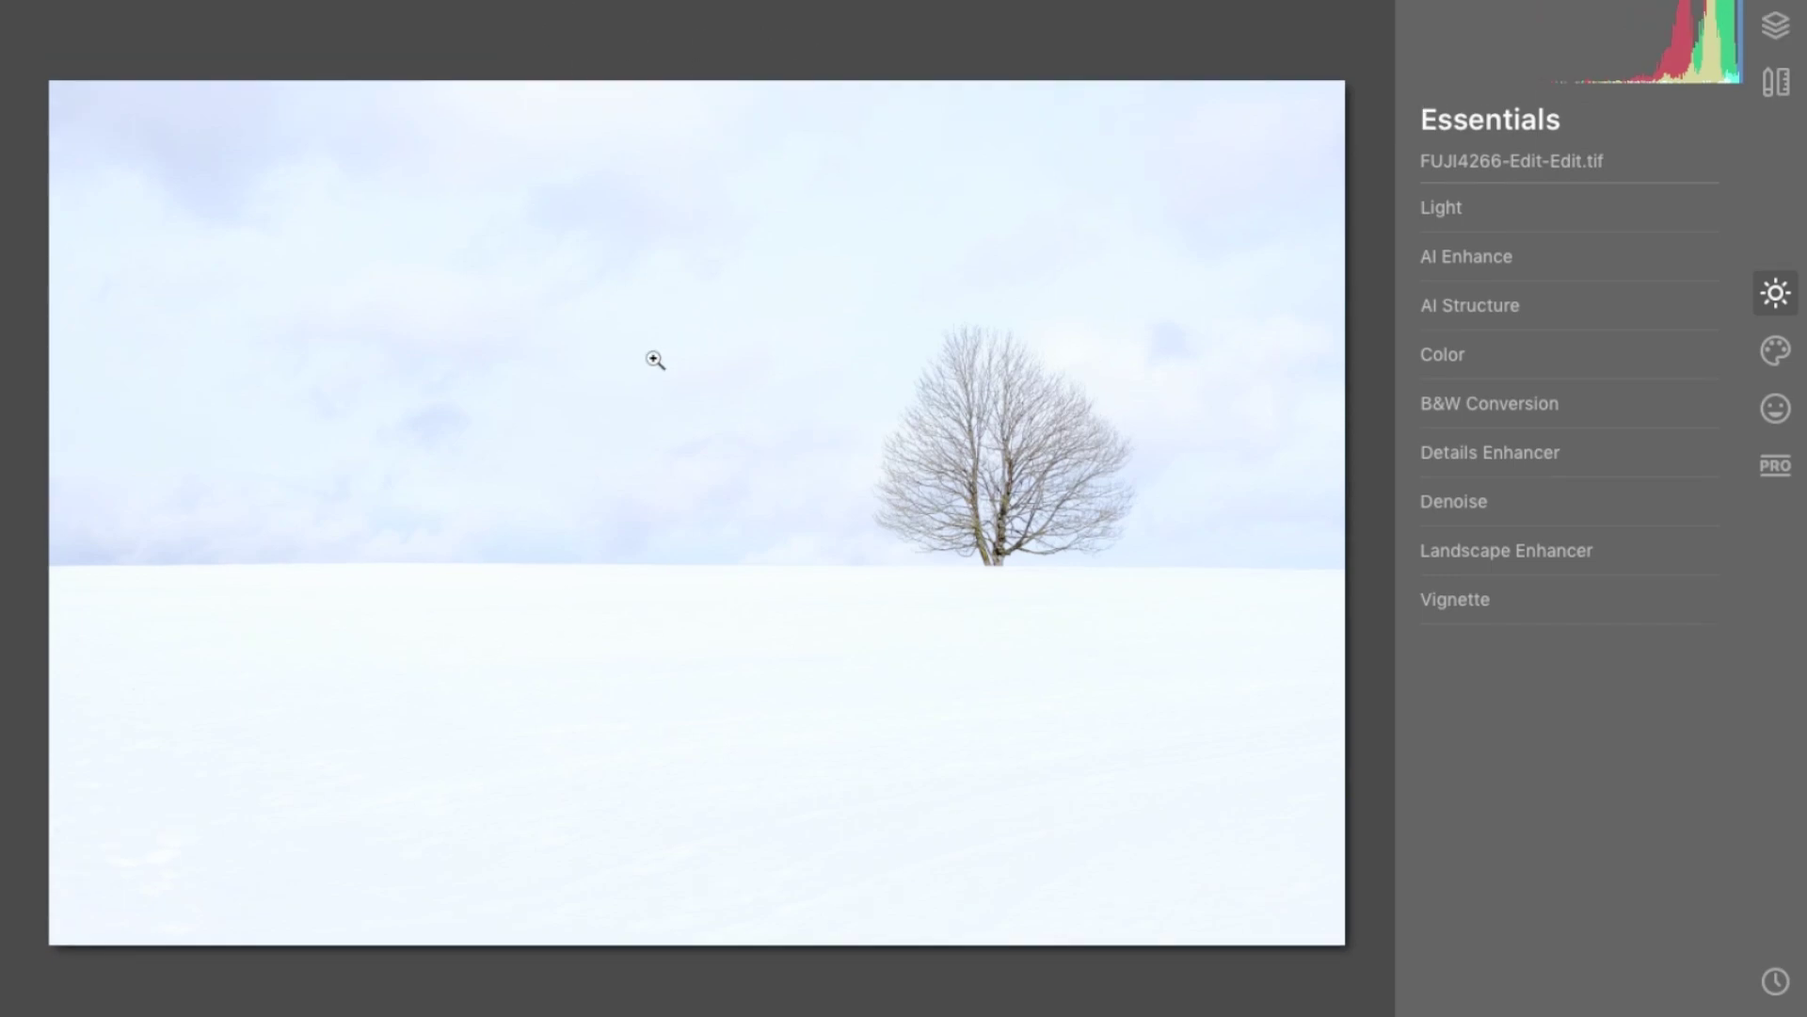
- Show the Luminar Looks strip and apply Sky Enhancer, then the Soft & Airy look
{"action": "key", "text": "ctrl+shift+l"}
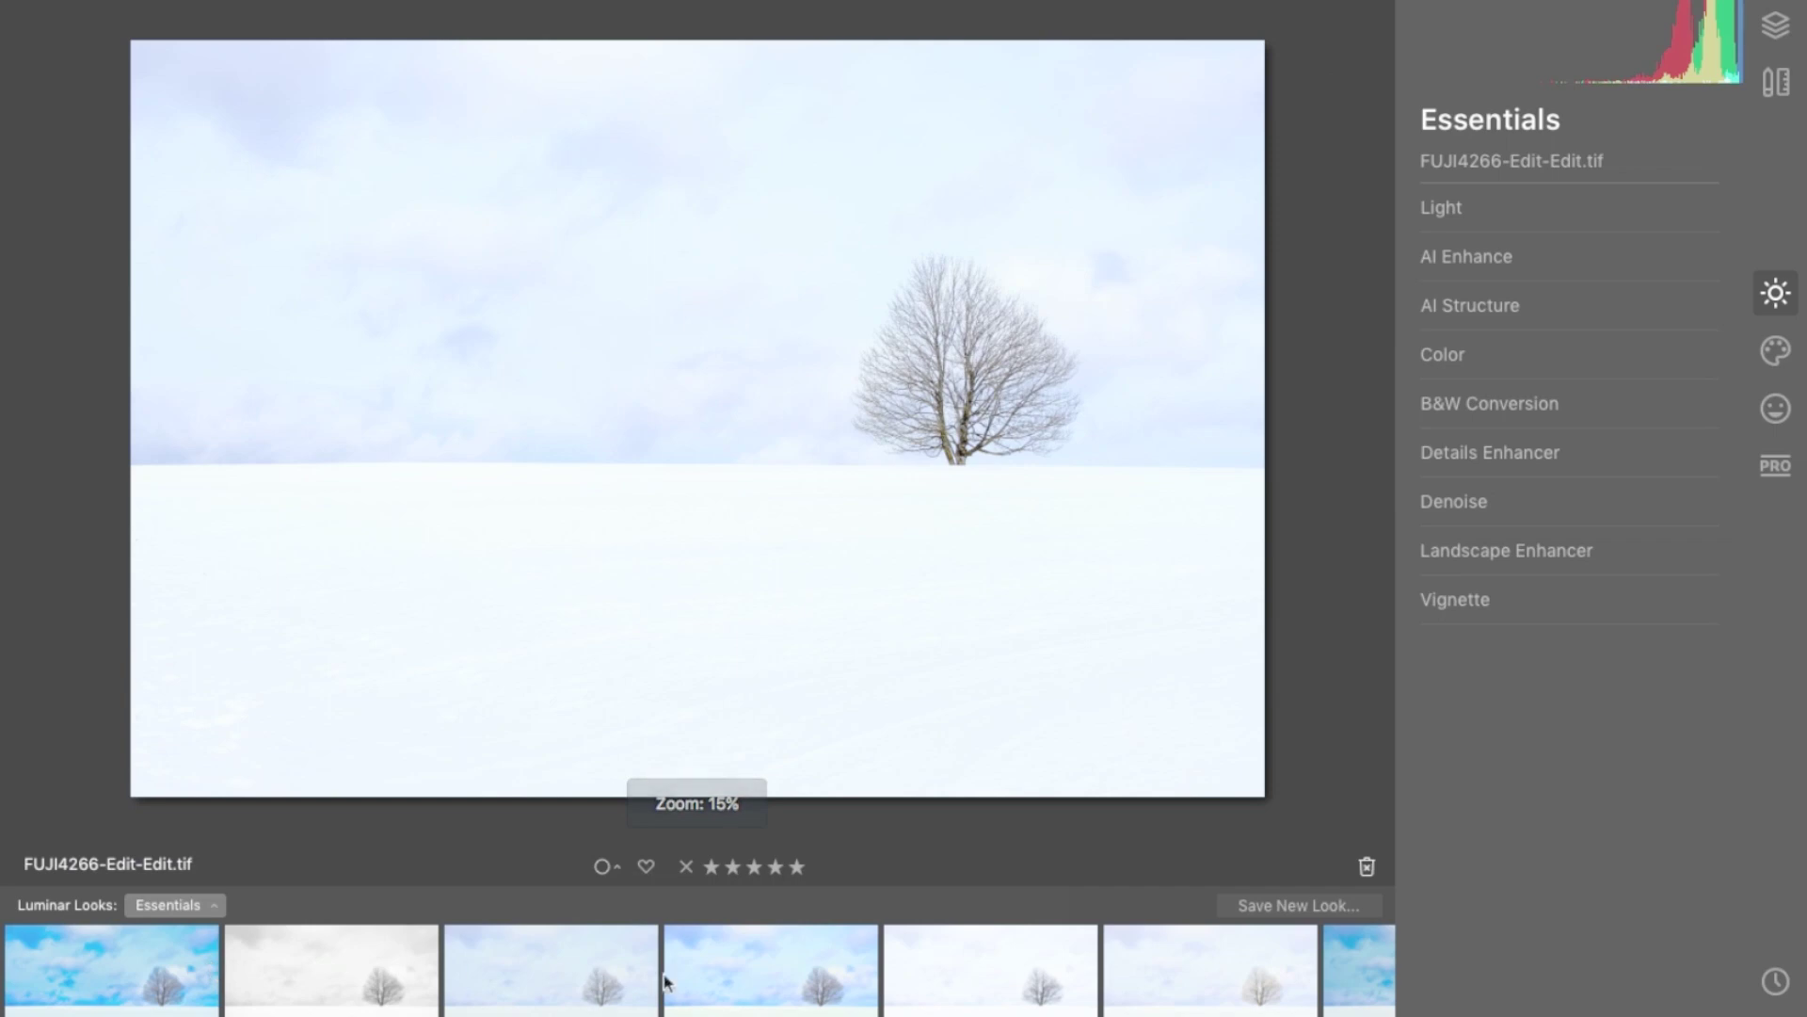
{"action": "scroll", "coordinate": [1226, 987], "scroll_direction": "right", "scroll_amount": 2}
{"action": "scroll", "coordinate": [1225, 987], "scroll_direction": "right", "scroll_amount": 2}
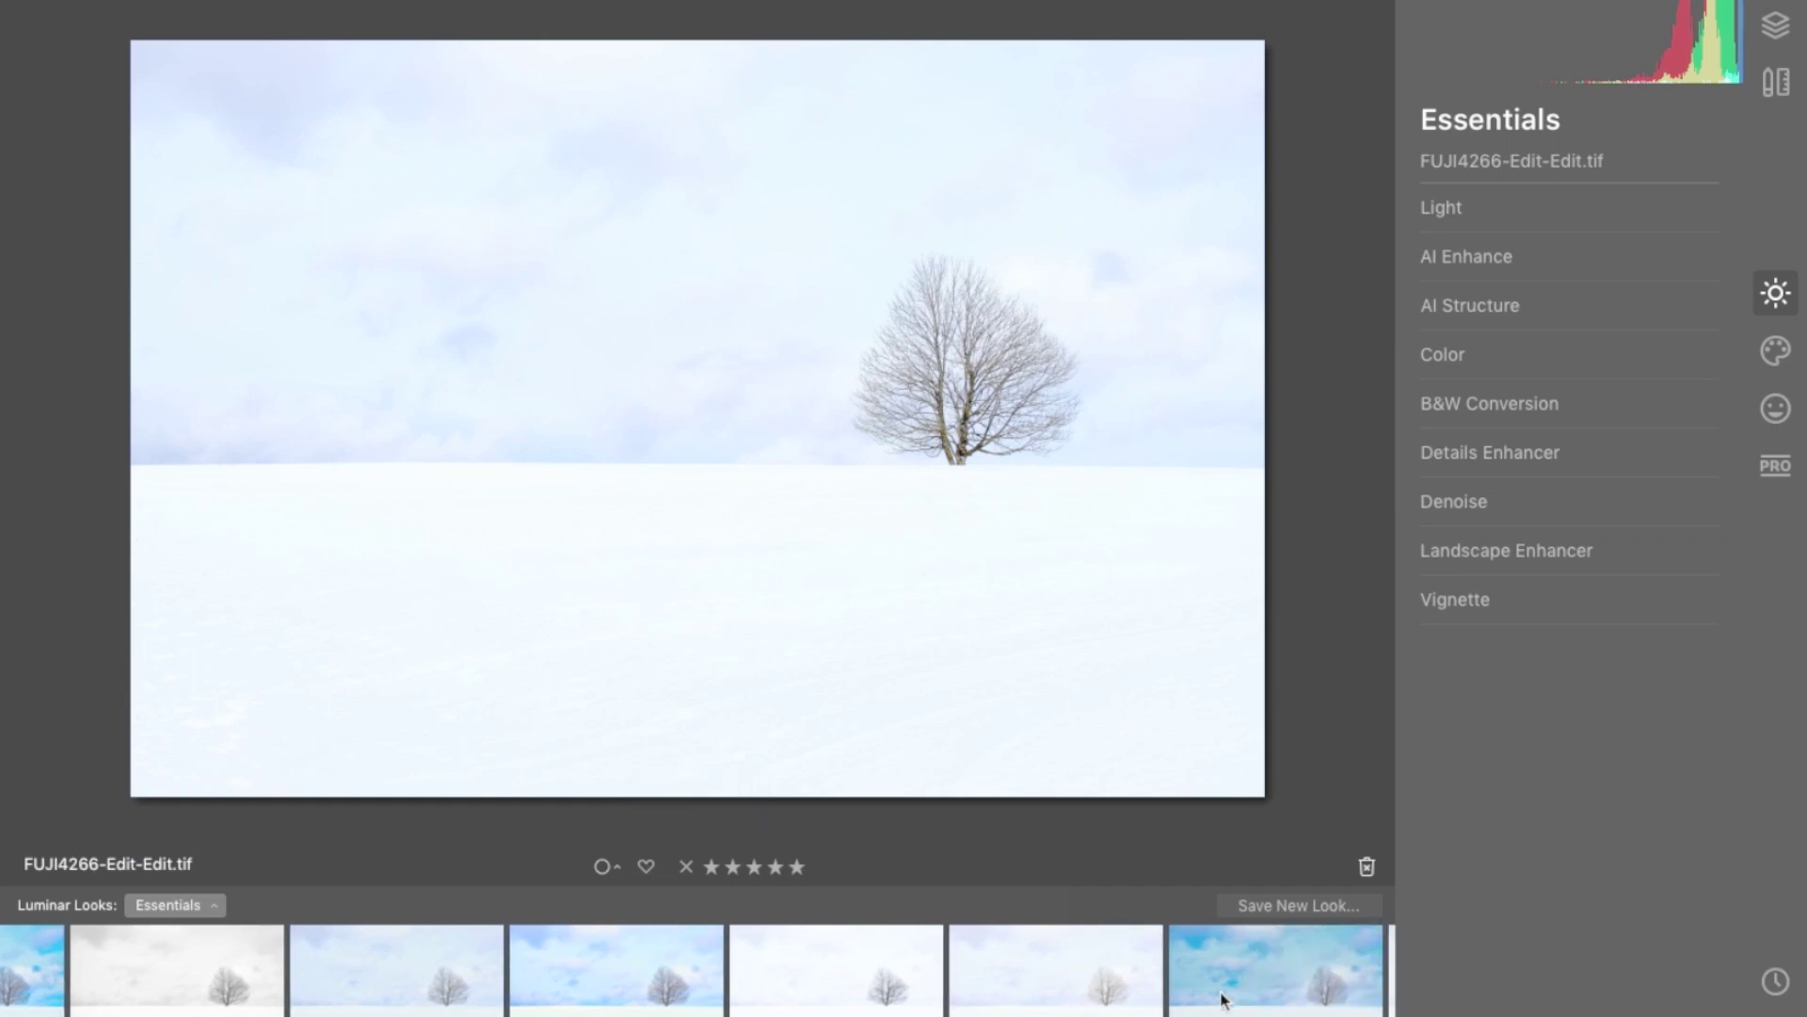
{"action": "scroll", "coordinate": [1224, 996], "scroll_direction": "right", "scroll_amount": 5}
{"action": "scroll", "coordinate": [1130, 988], "scroll_direction": "right", "scroll_amount": 3}
{"action": "left_click", "coordinate": [1029, 980]}
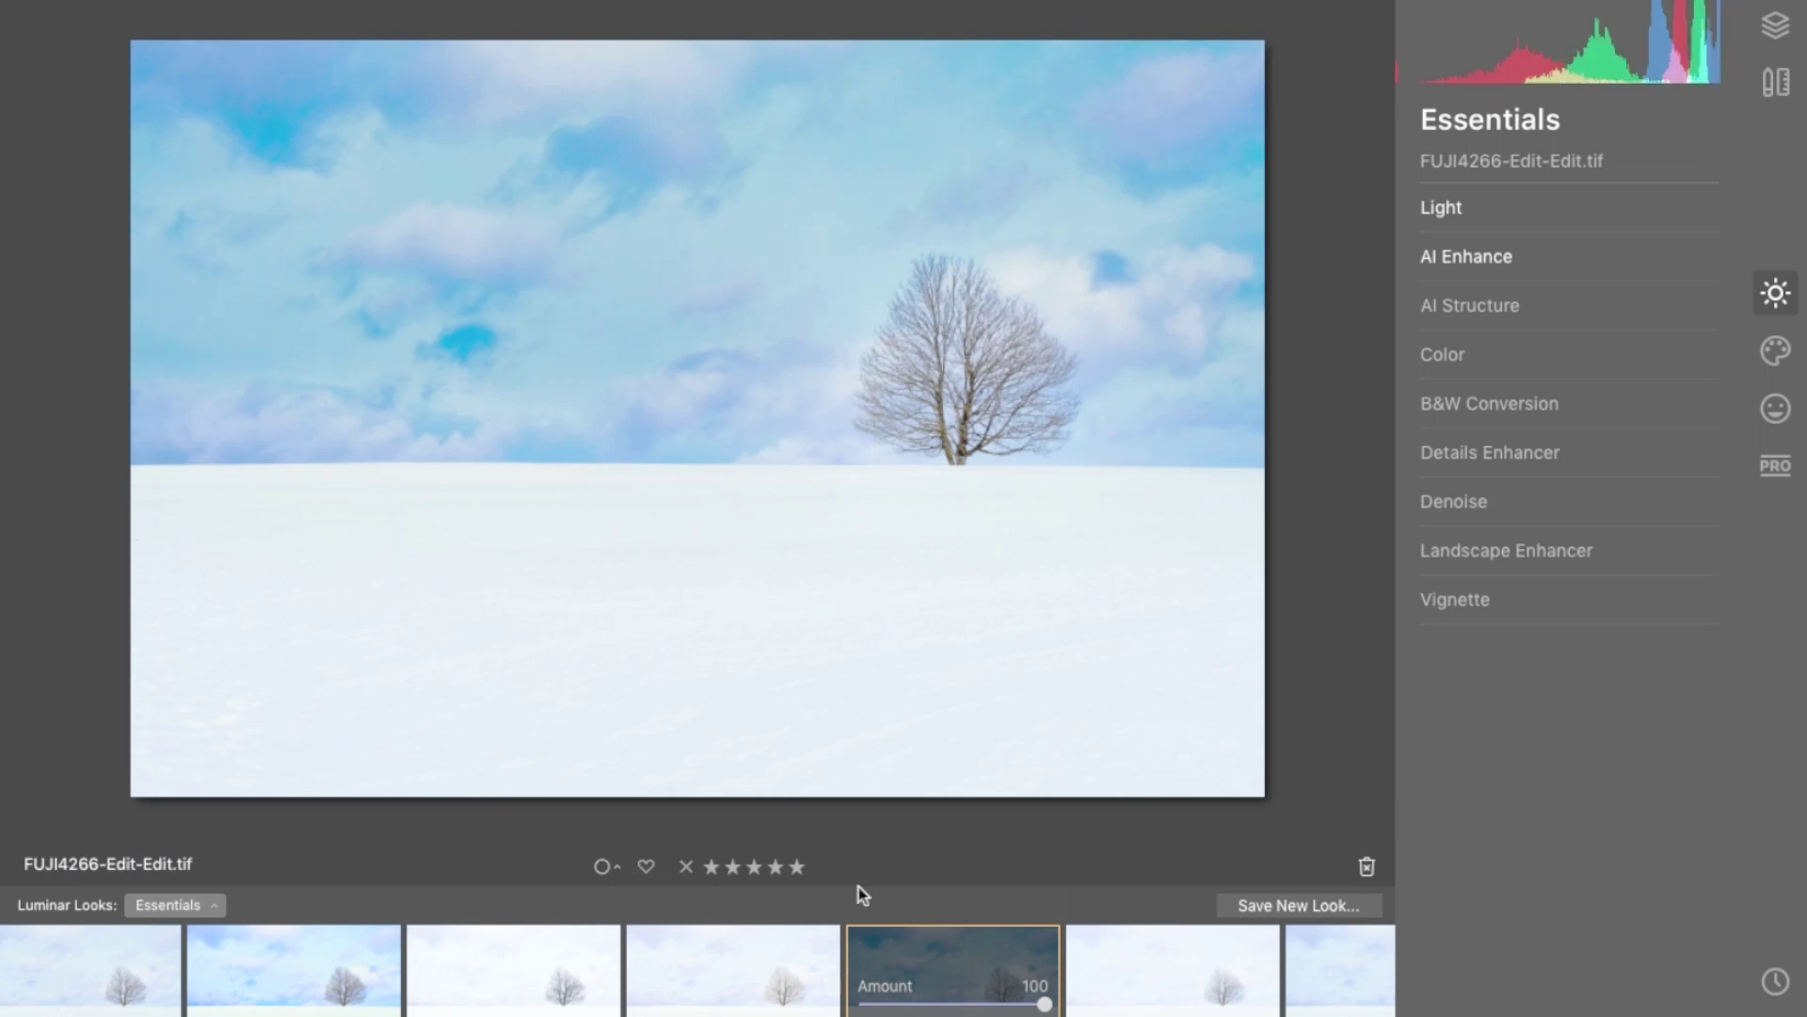
{"action": "scroll", "coordinate": [967, 994], "scroll_direction": "right", "scroll_amount": 3}
{"action": "left_click", "coordinate": [1024, 960]}
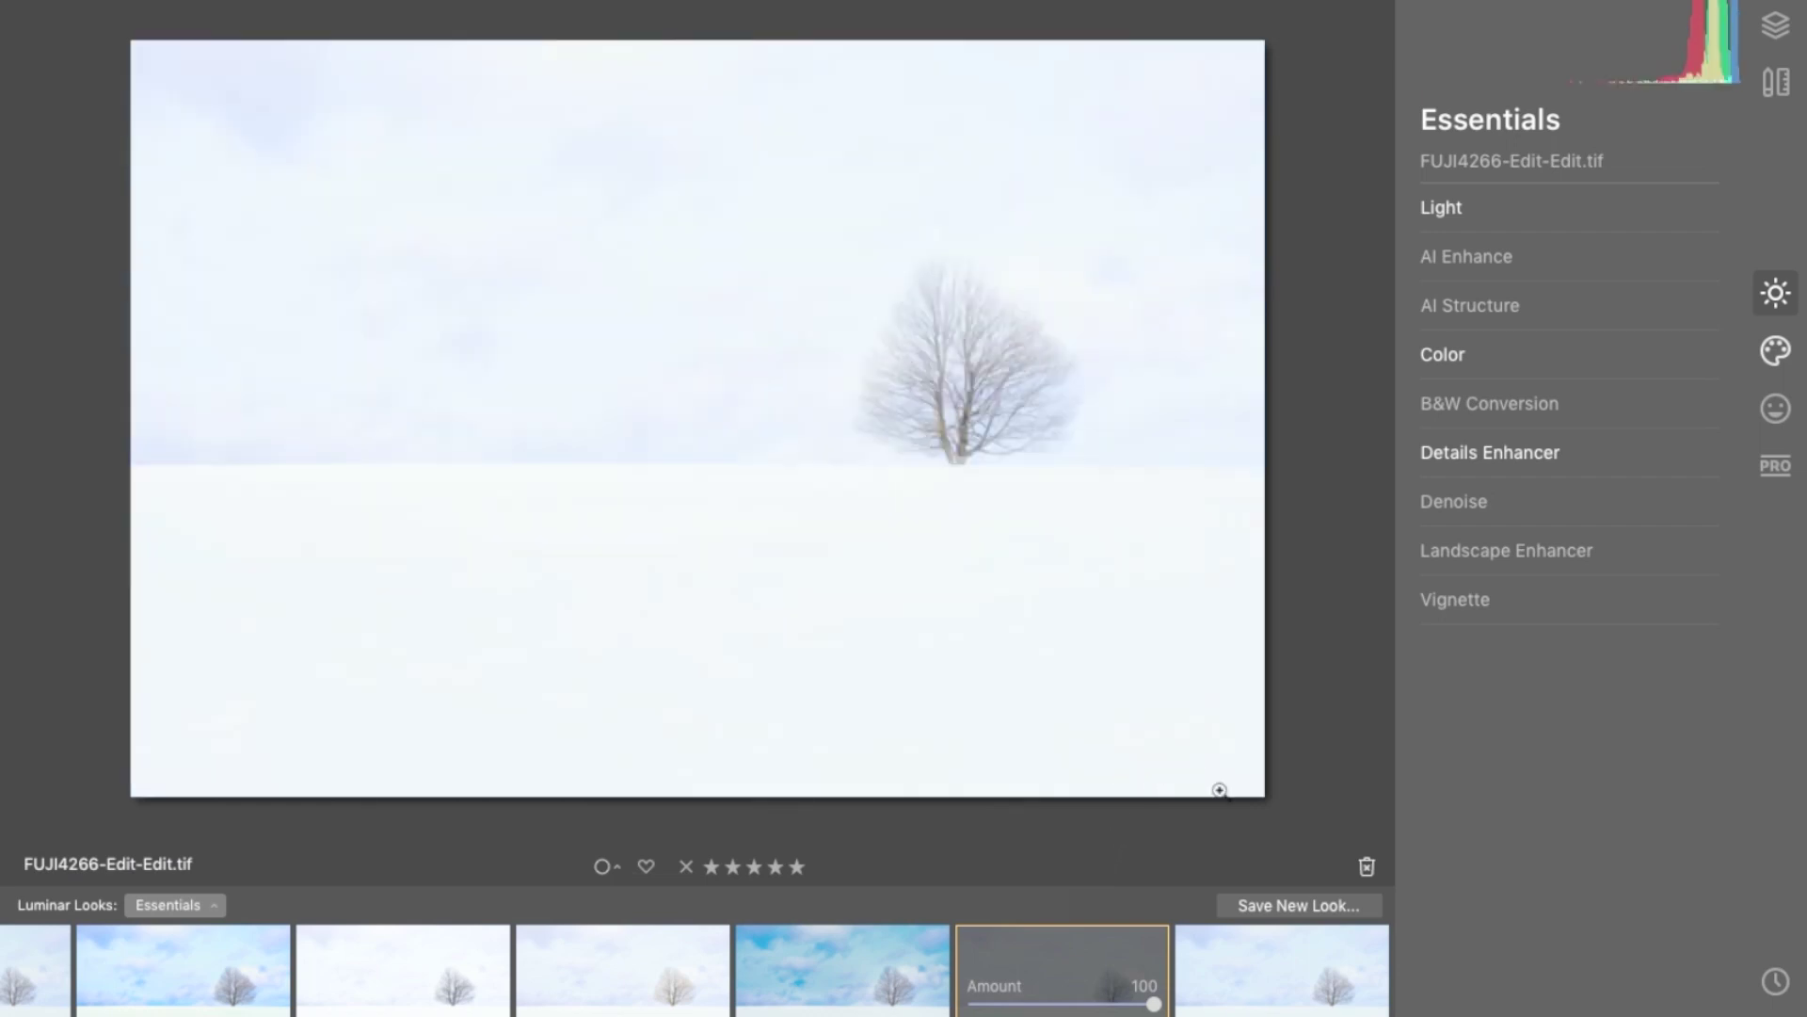
{"action": "scroll", "coordinate": [951, 965], "scroll_direction": "left", "scroll_amount": 5}
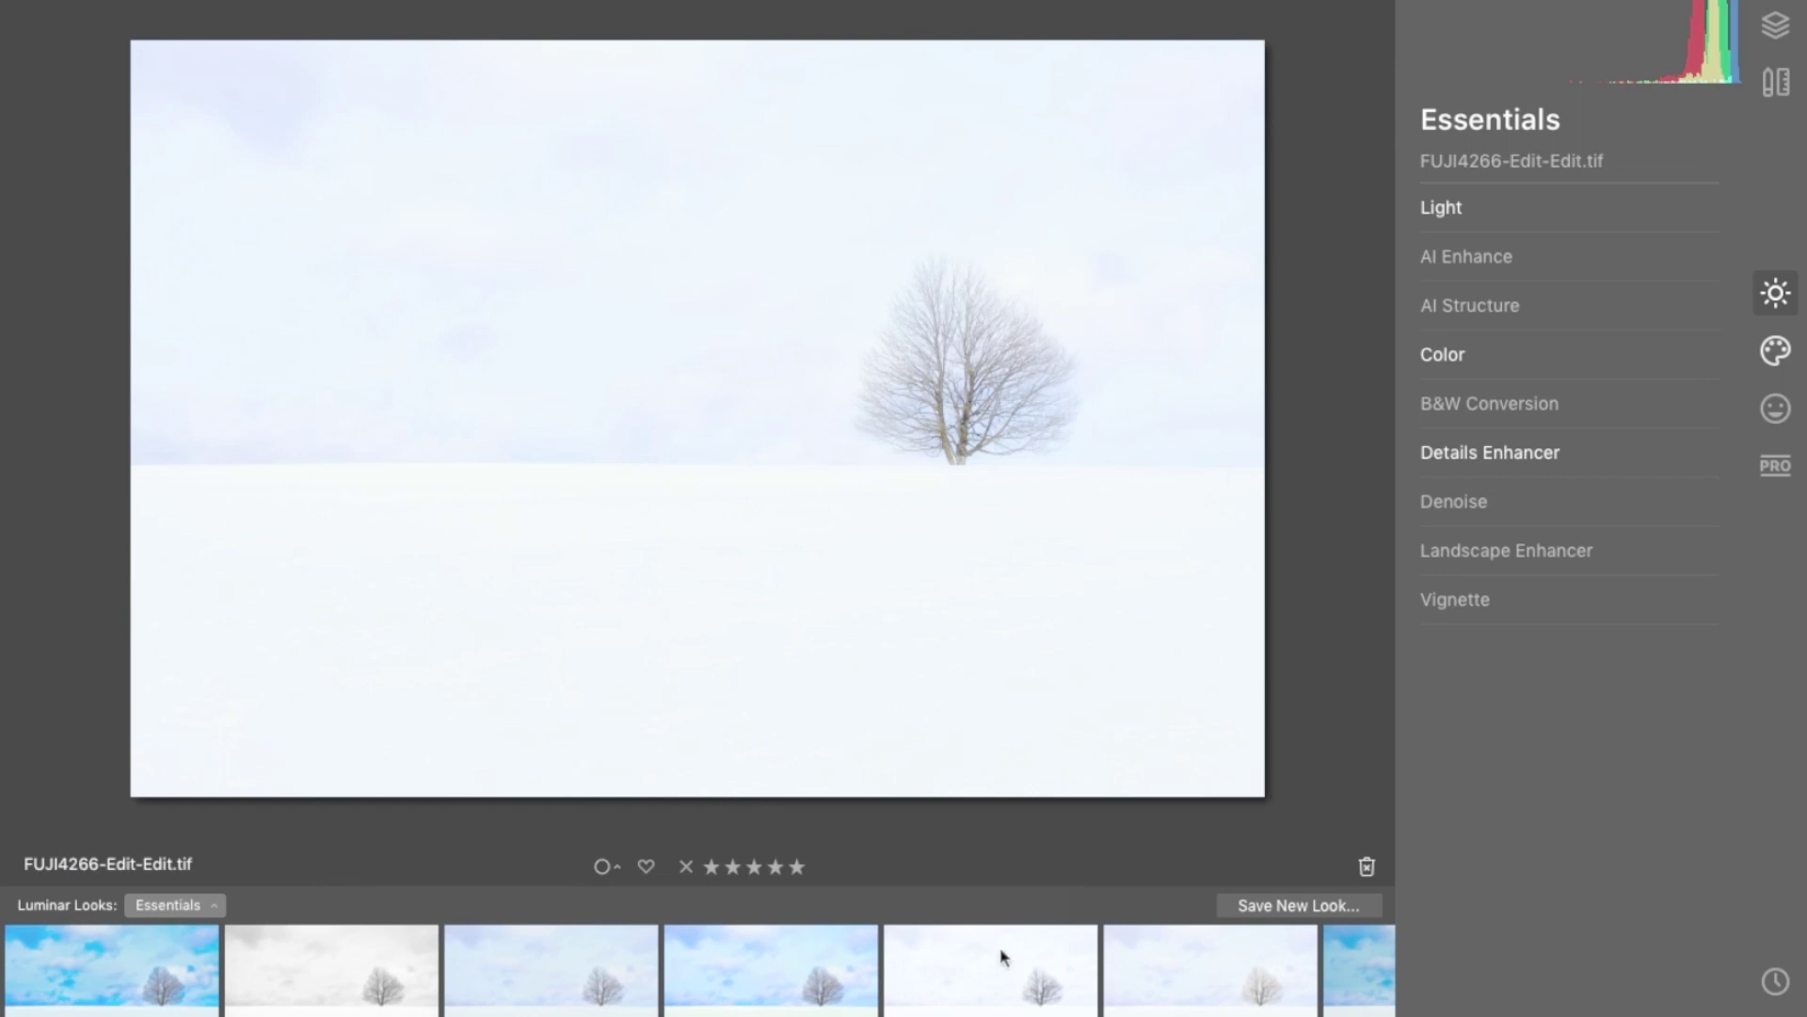
- Revert to Original from History, hide the Looks strip, and show All Photos in the Library
{"action": "left_click", "coordinate": [1775, 981]}
{"action": "left_click", "coordinate": [1470, 280]}
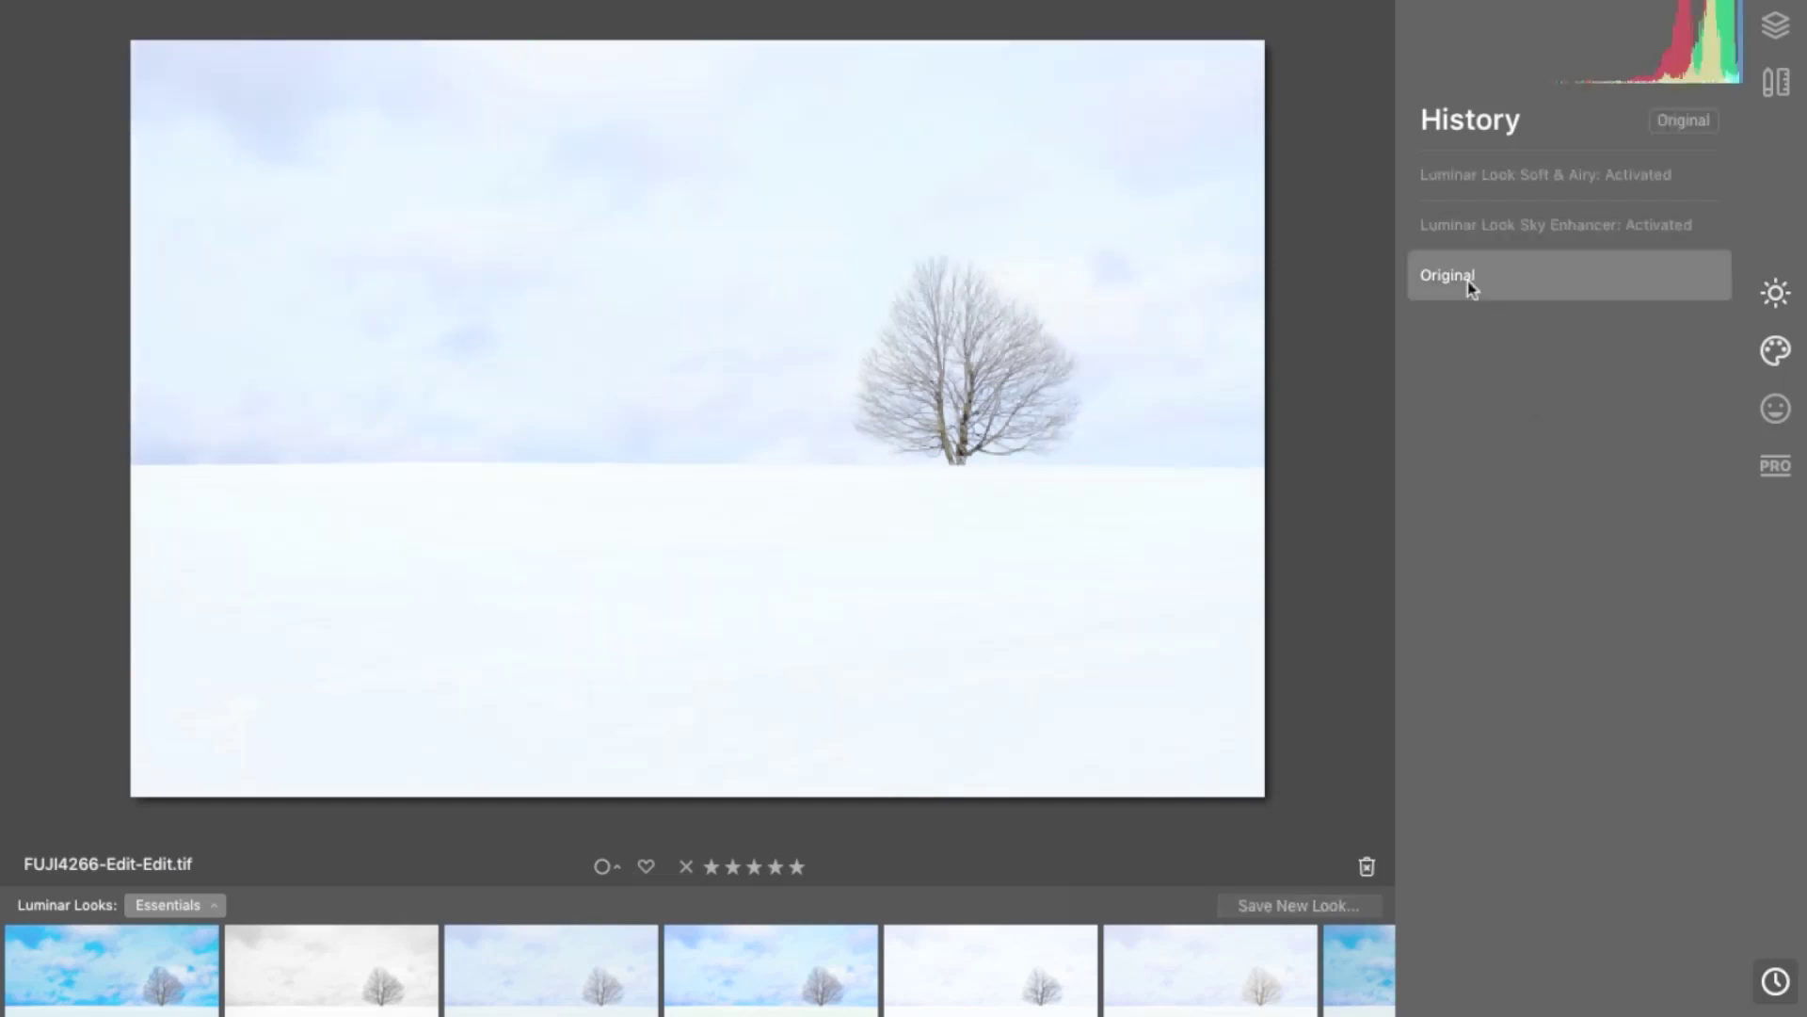
{"action": "key", "text": "ctrl+shift+l"}
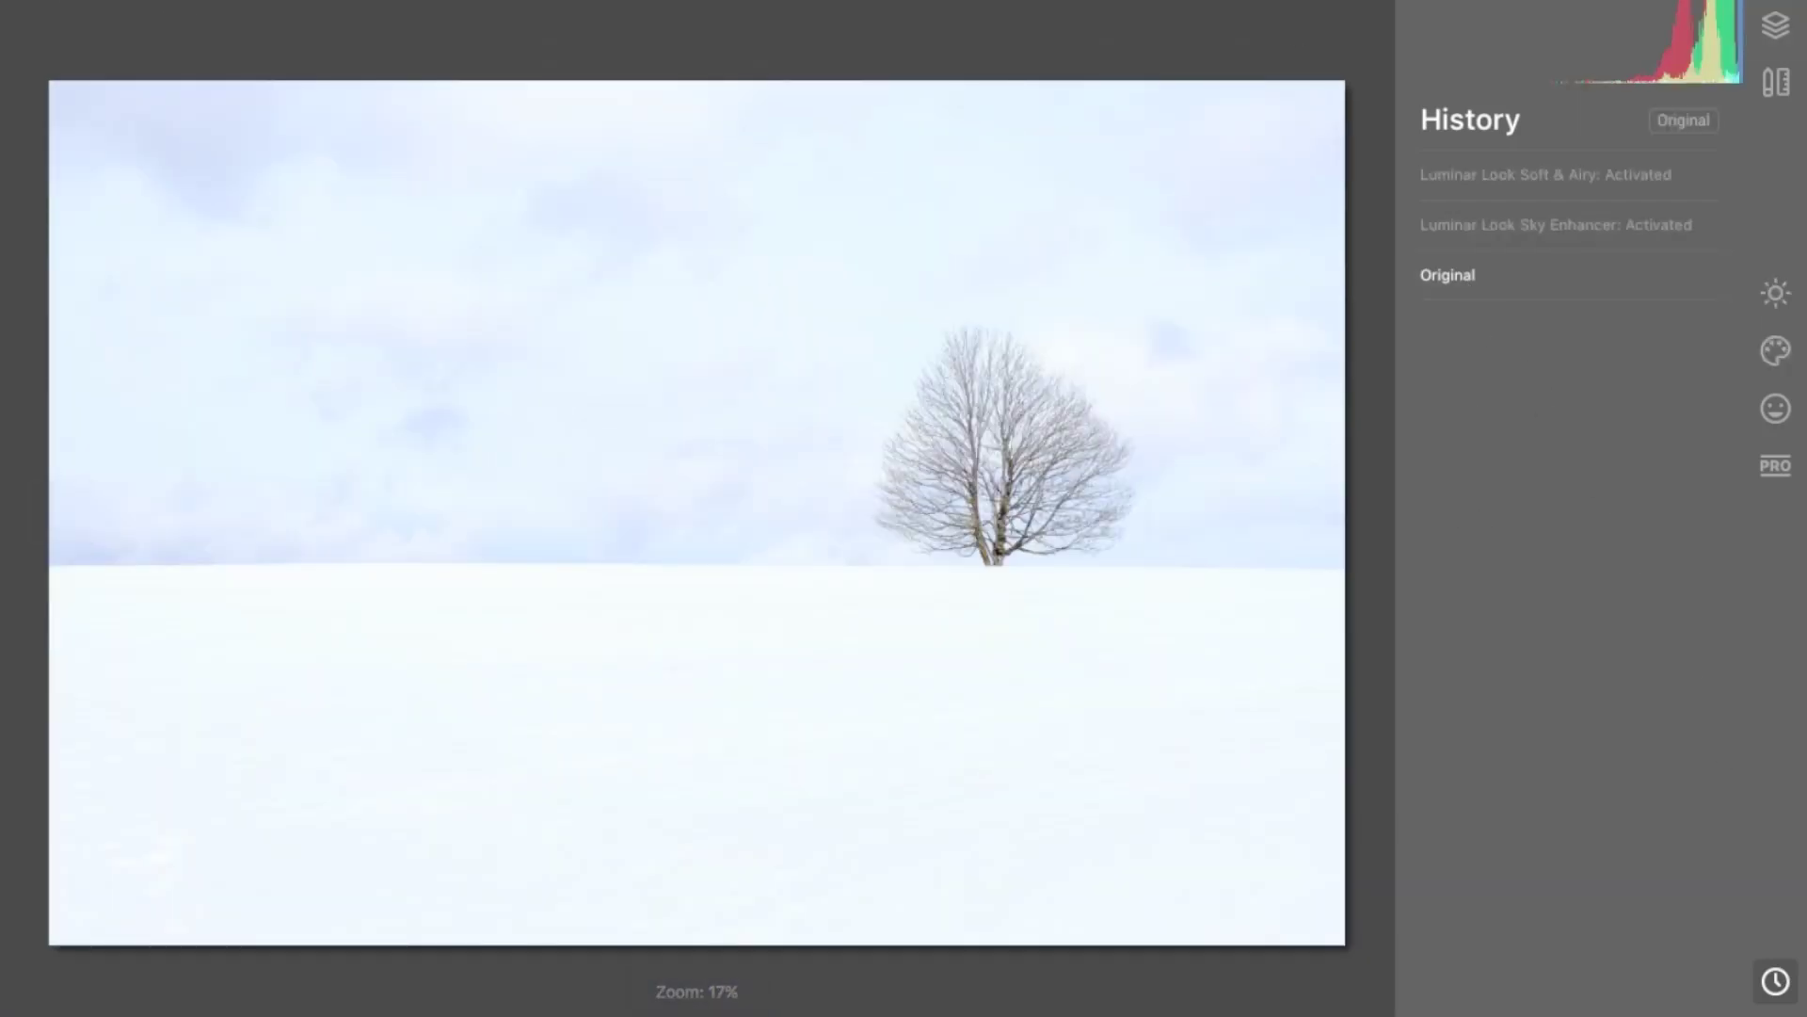
{"action": "key", "text": "ctrl+1"}
{"action": "left_click", "coordinate": [1538, 58]}
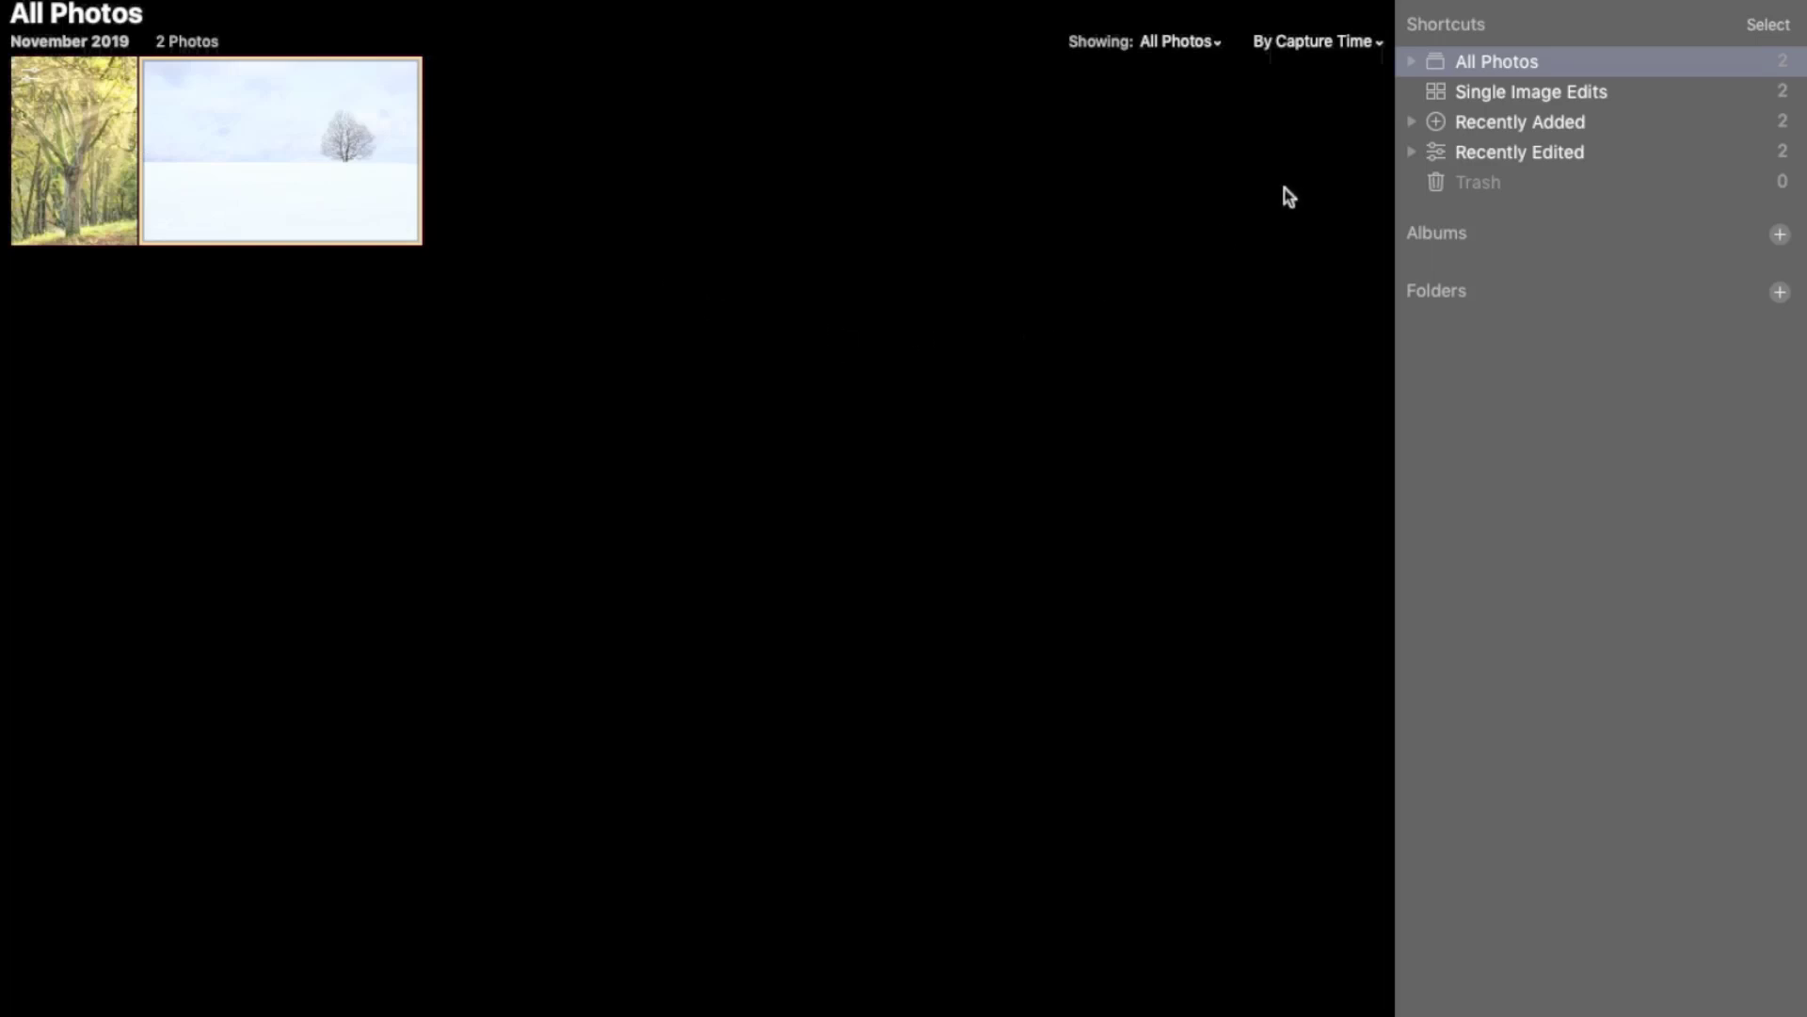
- View Single Image Edits, expand Recently Added and Recently Edited, and reopen the snow tree thumbnail
{"action": "left_click", "coordinate": [1458, 101]}
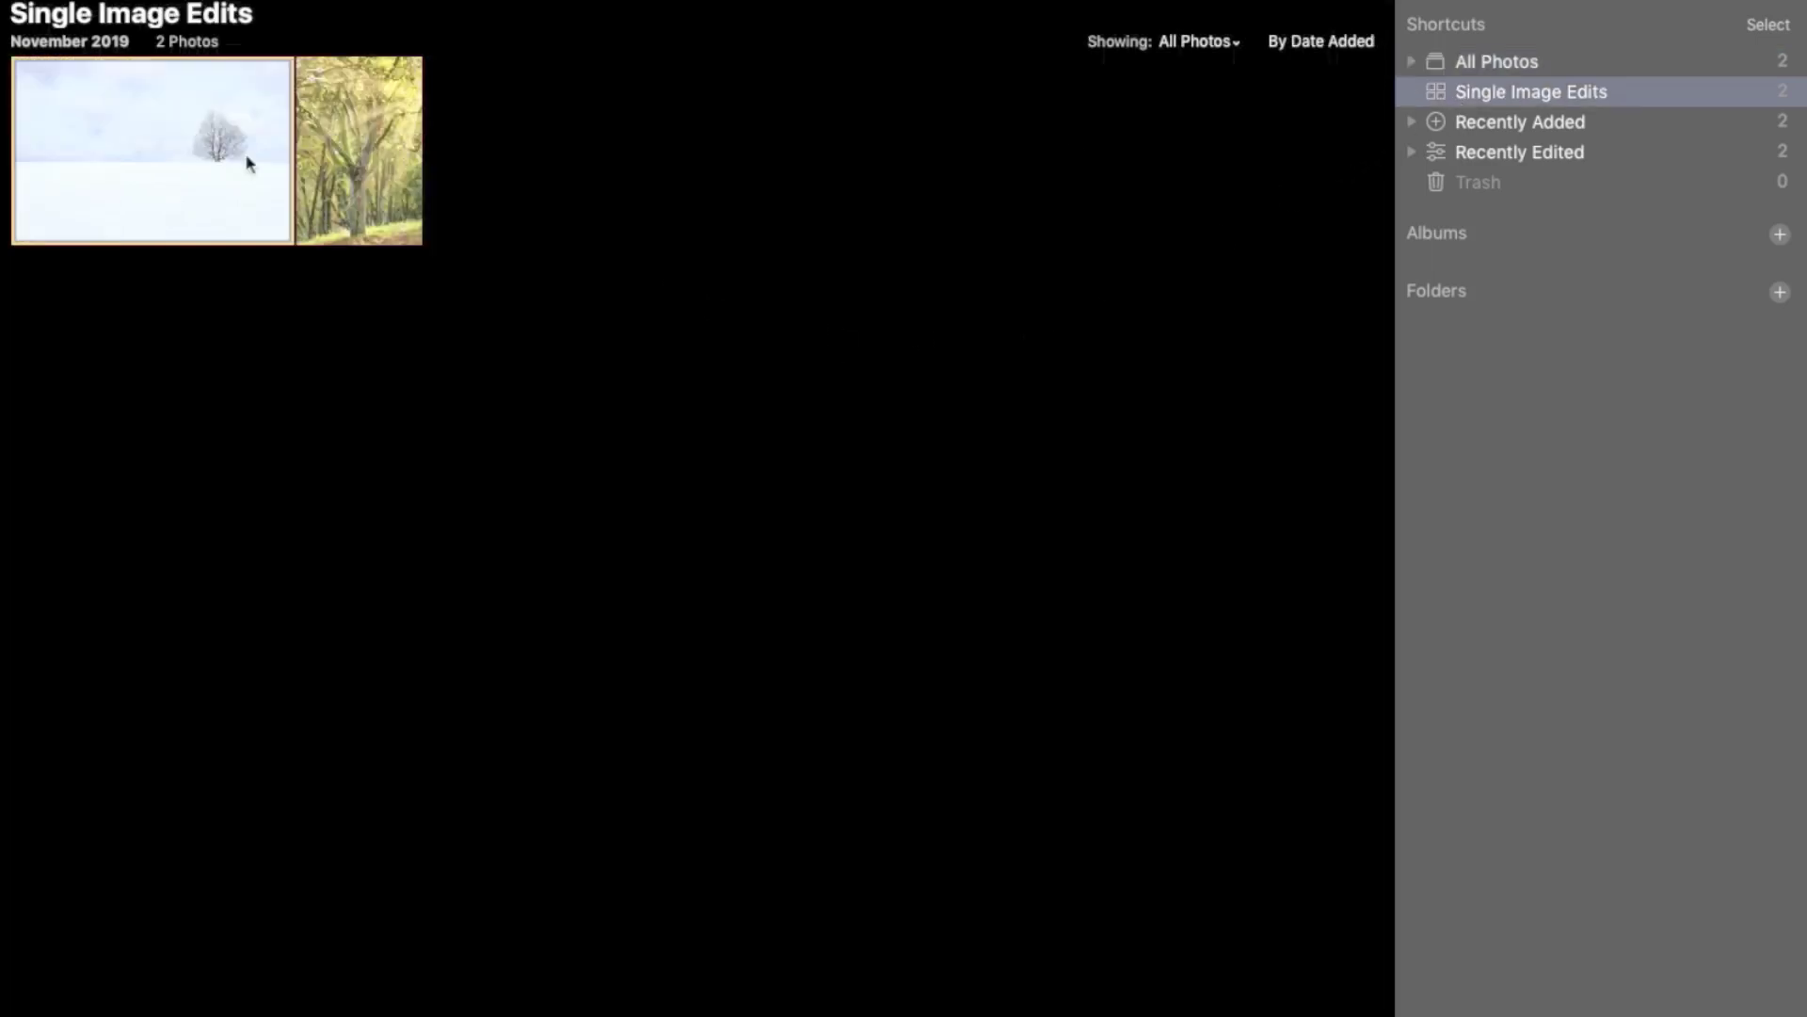
{"action": "left_click", "coordinate": [1411, 122]}
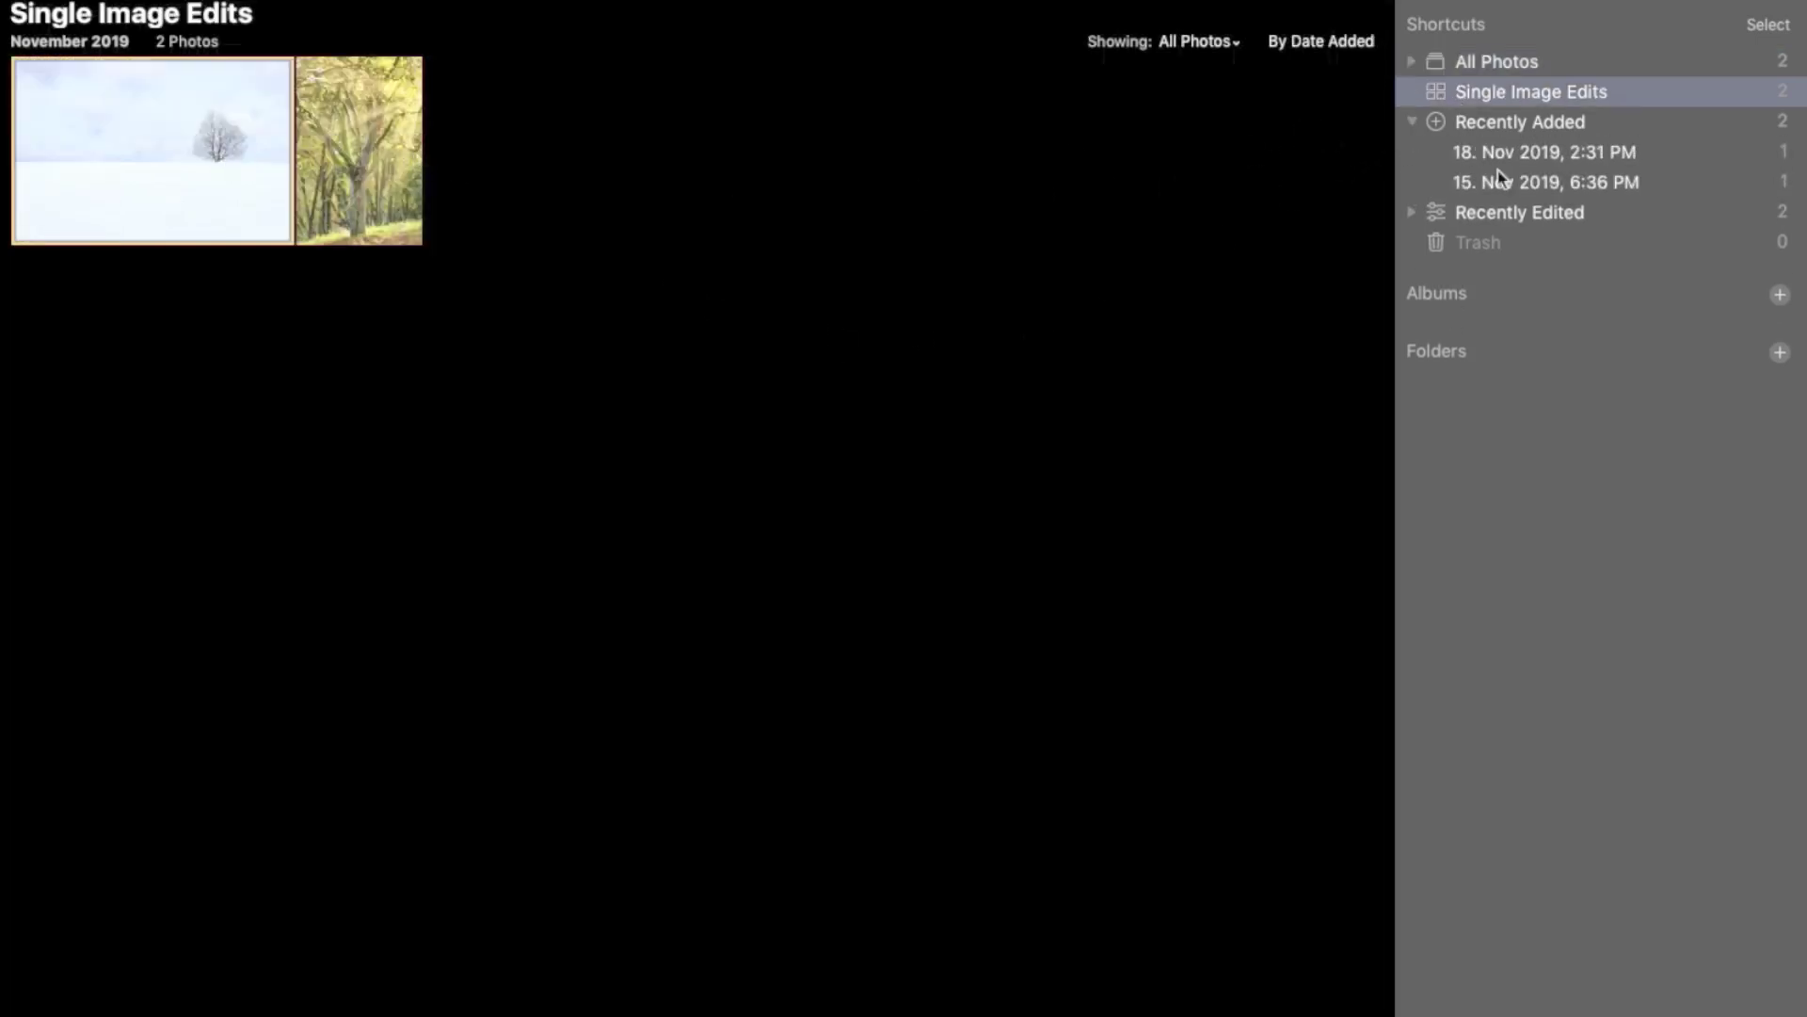
{"action": "left_click", "coordinate": [1411, 211]}
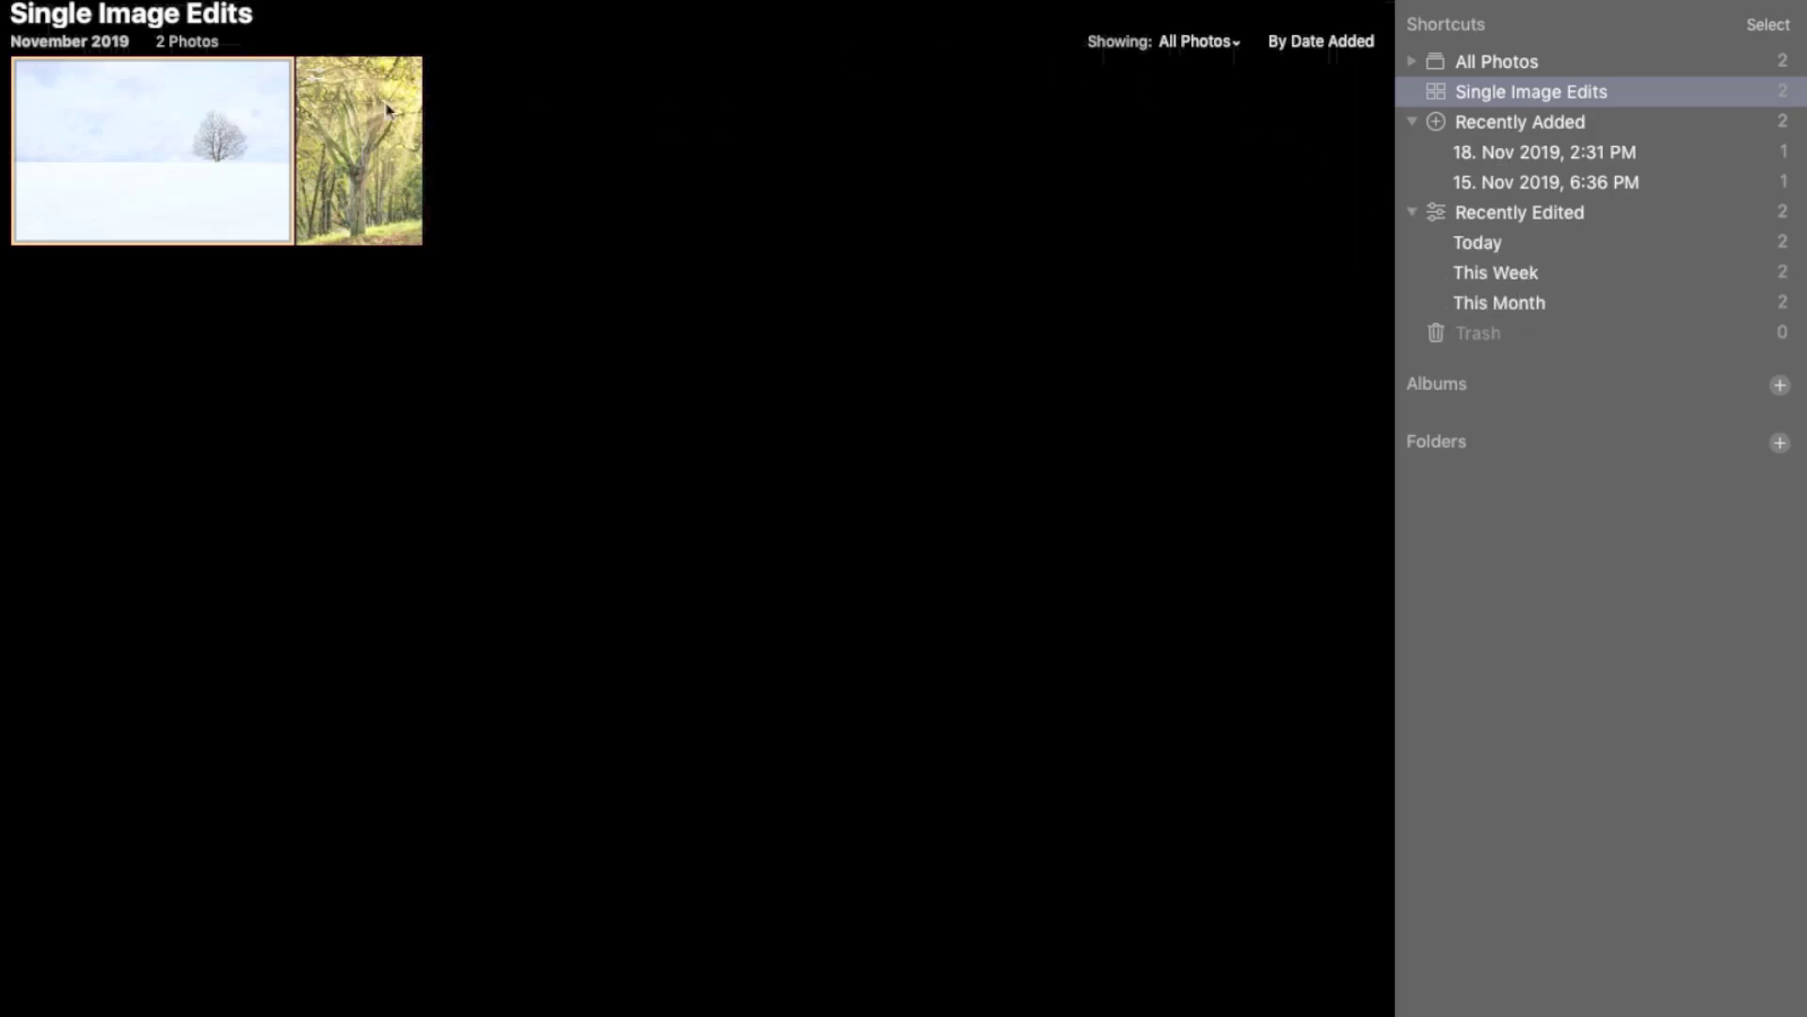
{"action": "double_click", "coordinate": [246, 112]}
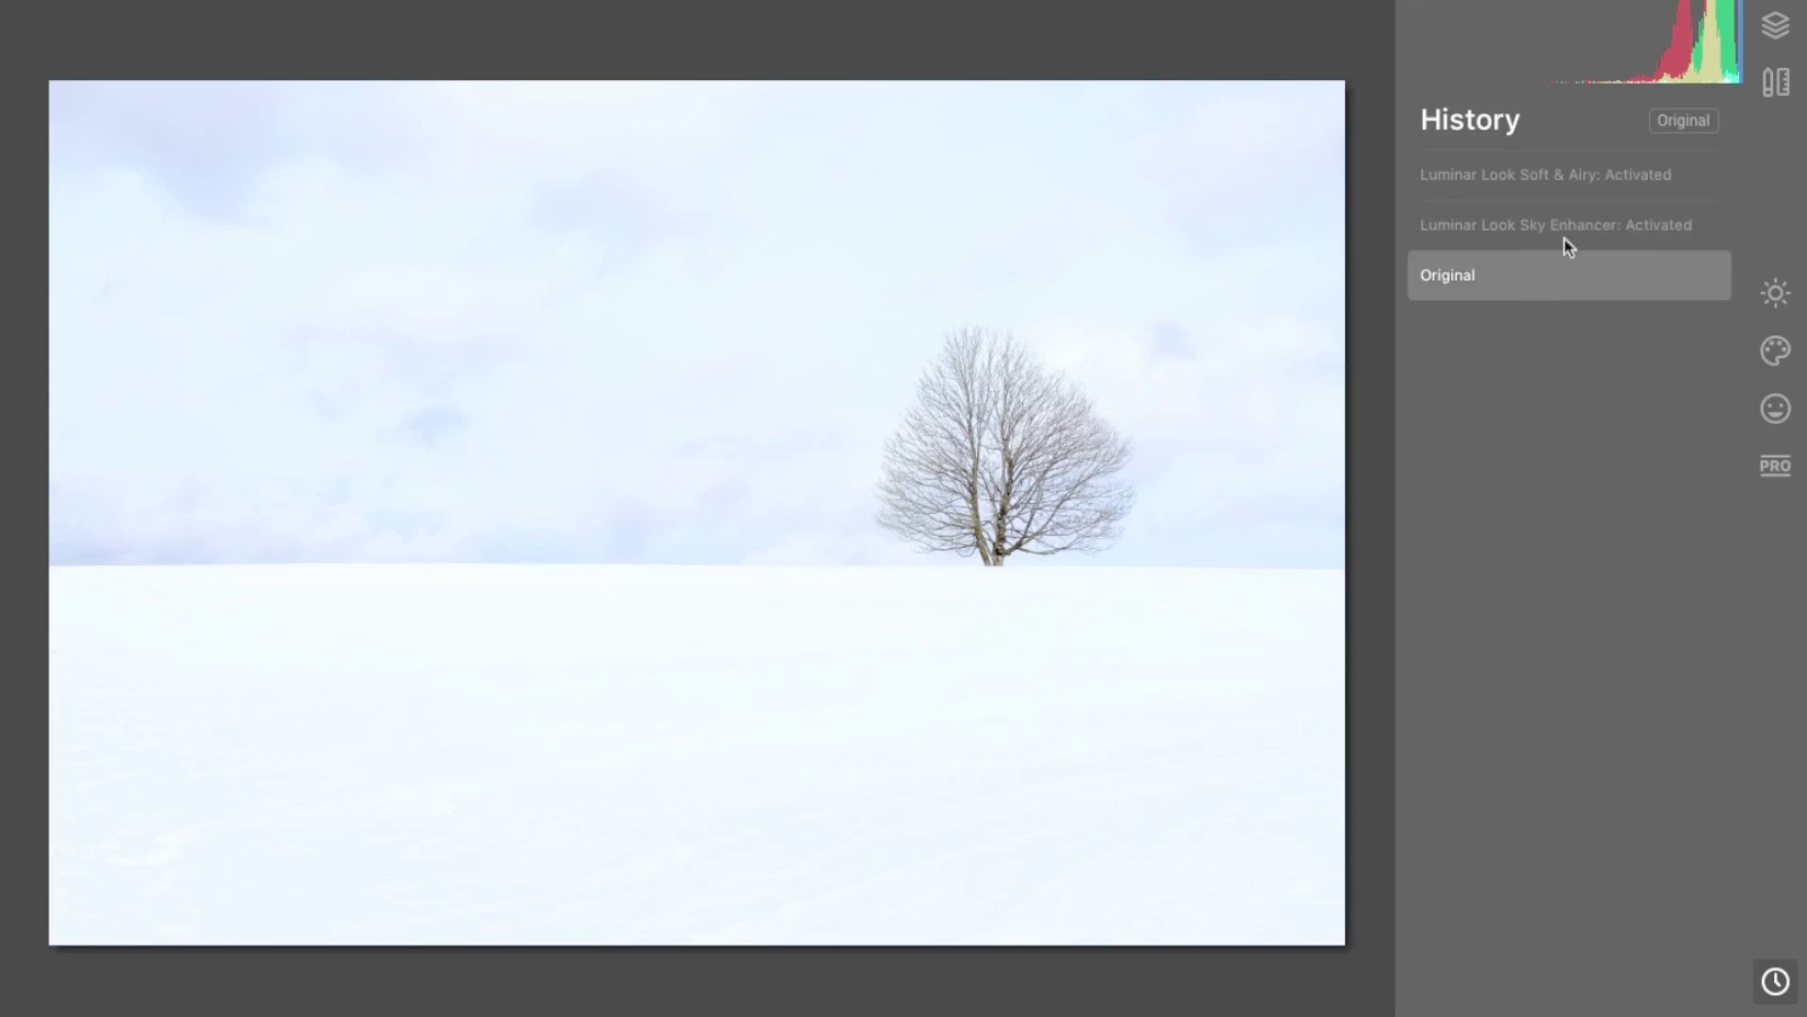
- Browse the Essentials Light, AI Enhance, AI Structure and Color sections without changing anything
{"action": "left_click", "coordinate": [1775, 294]}
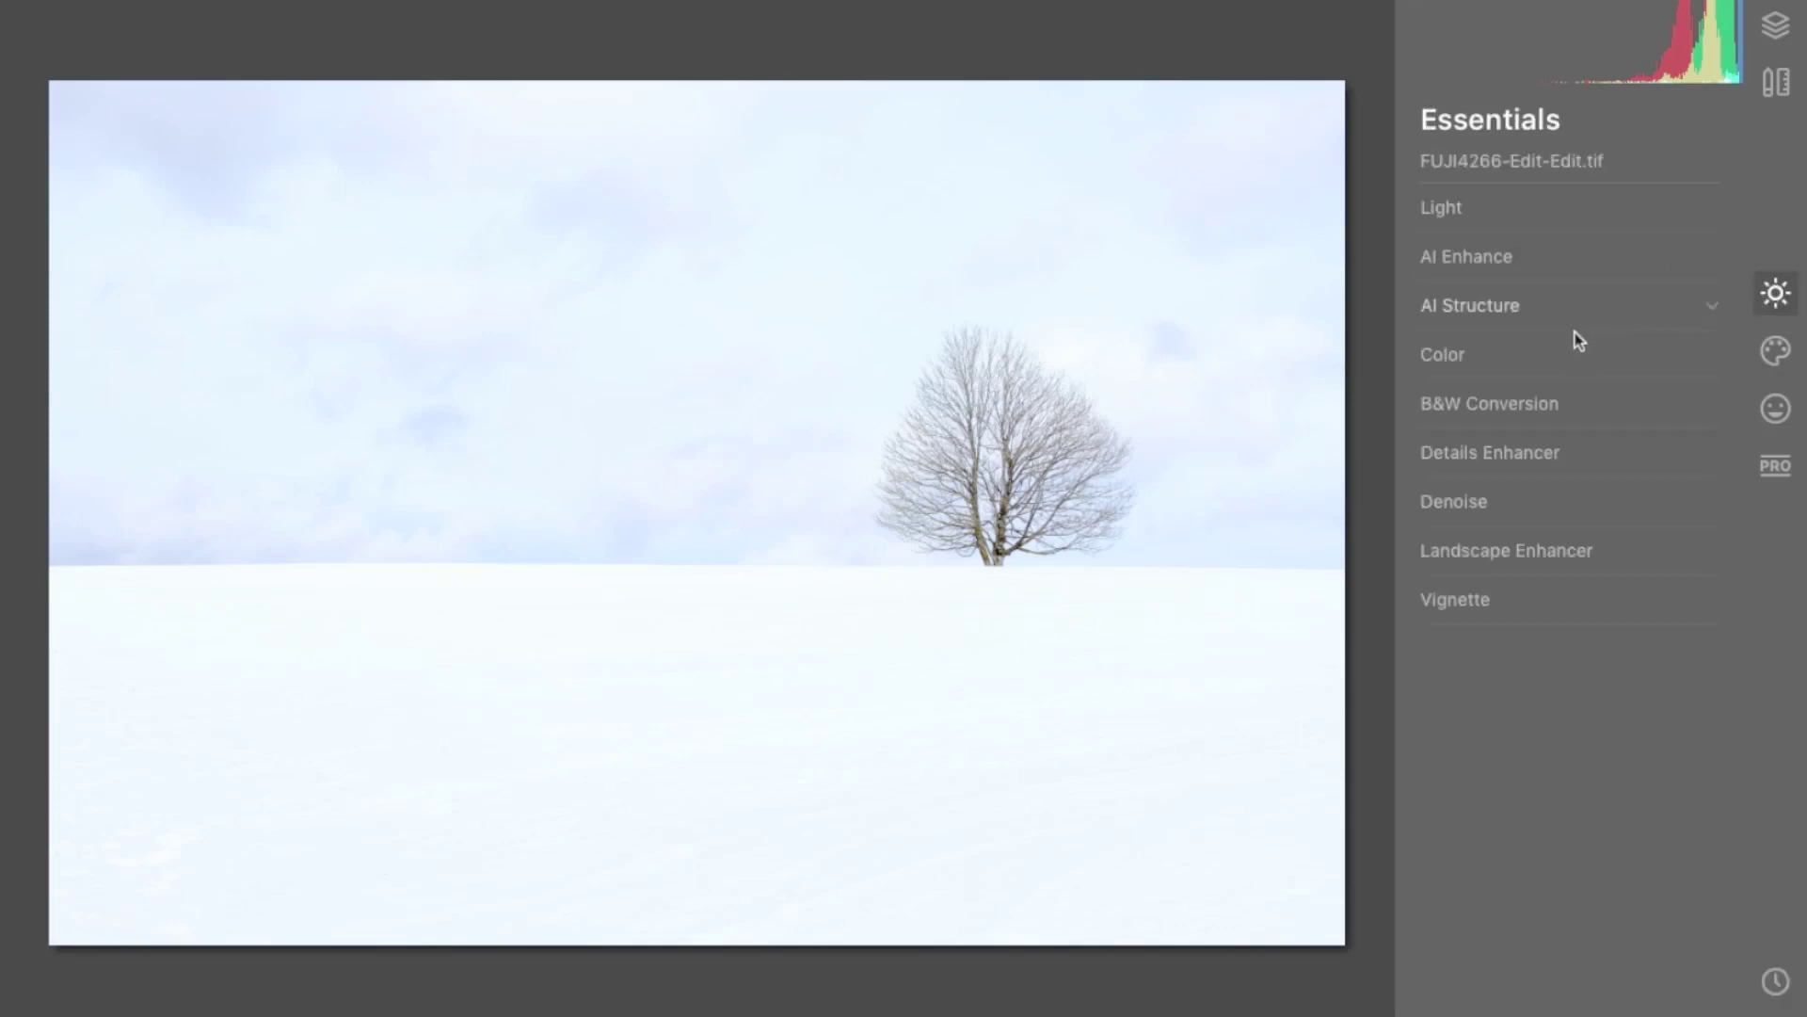
{"action": "left_click", "coordinate": [1487, 213]}
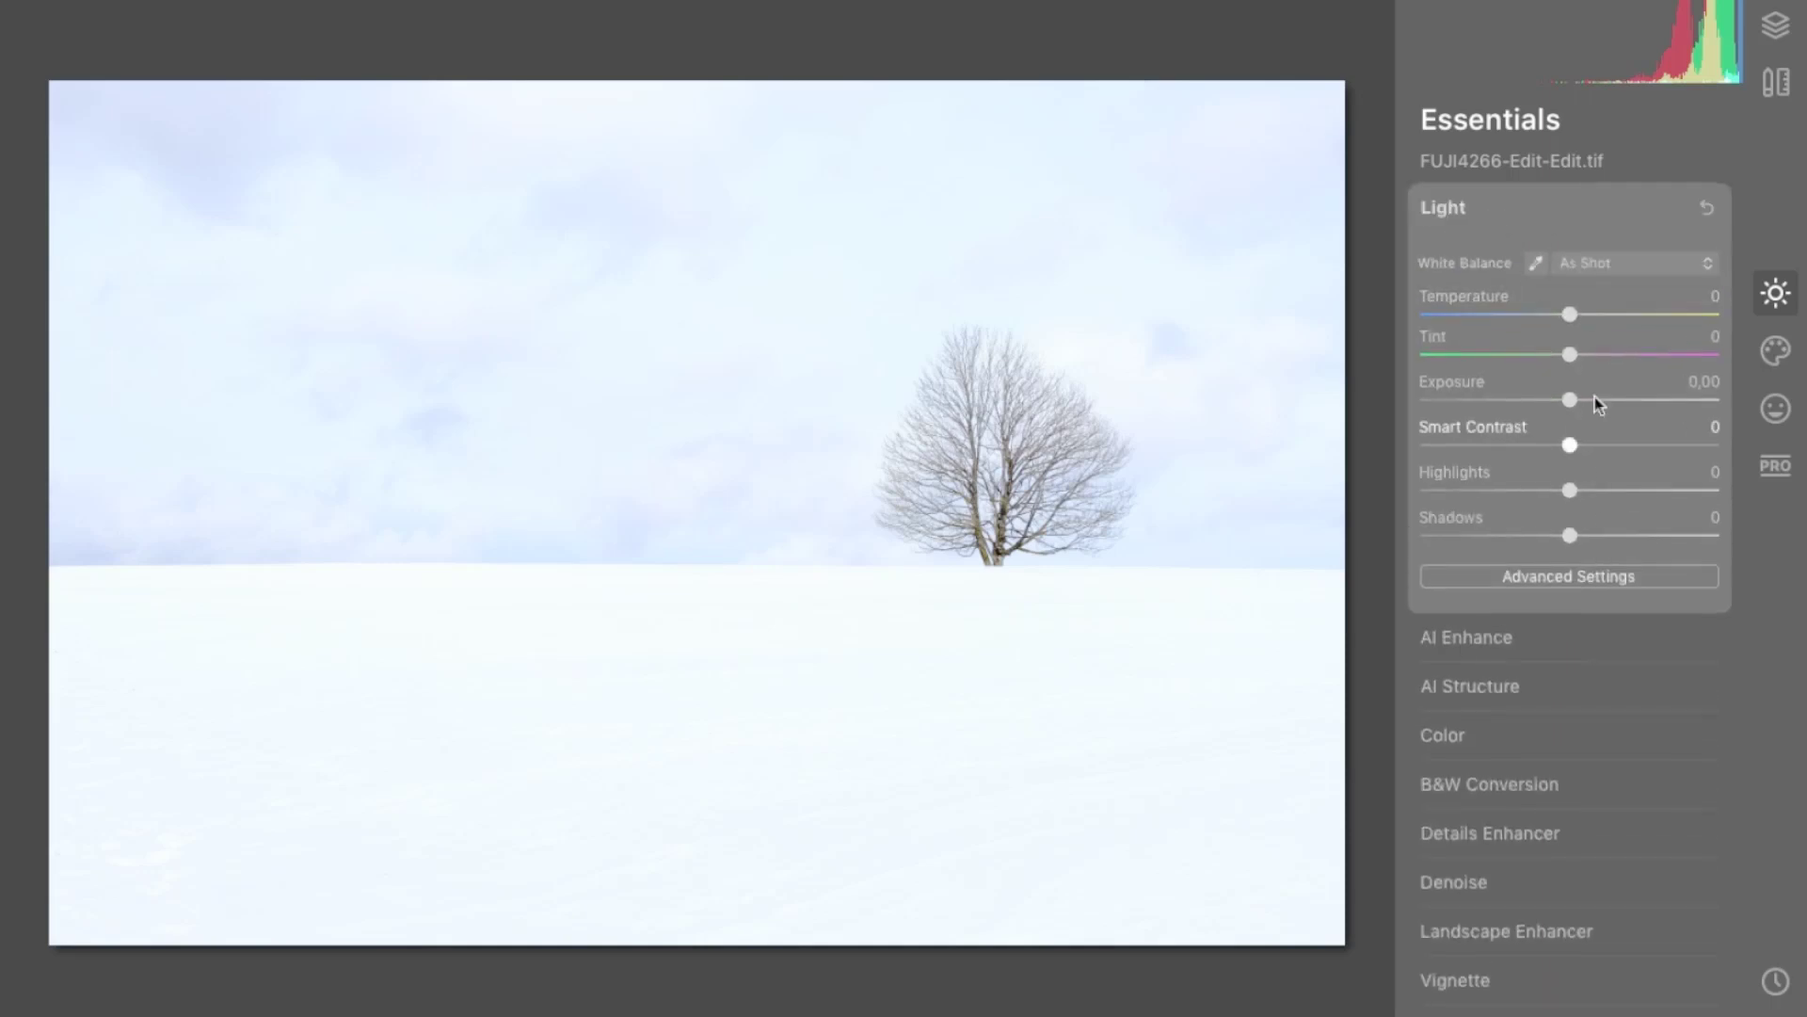
{"action": "left_click", "coordinate": [1525, 209]}
{"action": "left_click", "coordinate": [1535, 268]}
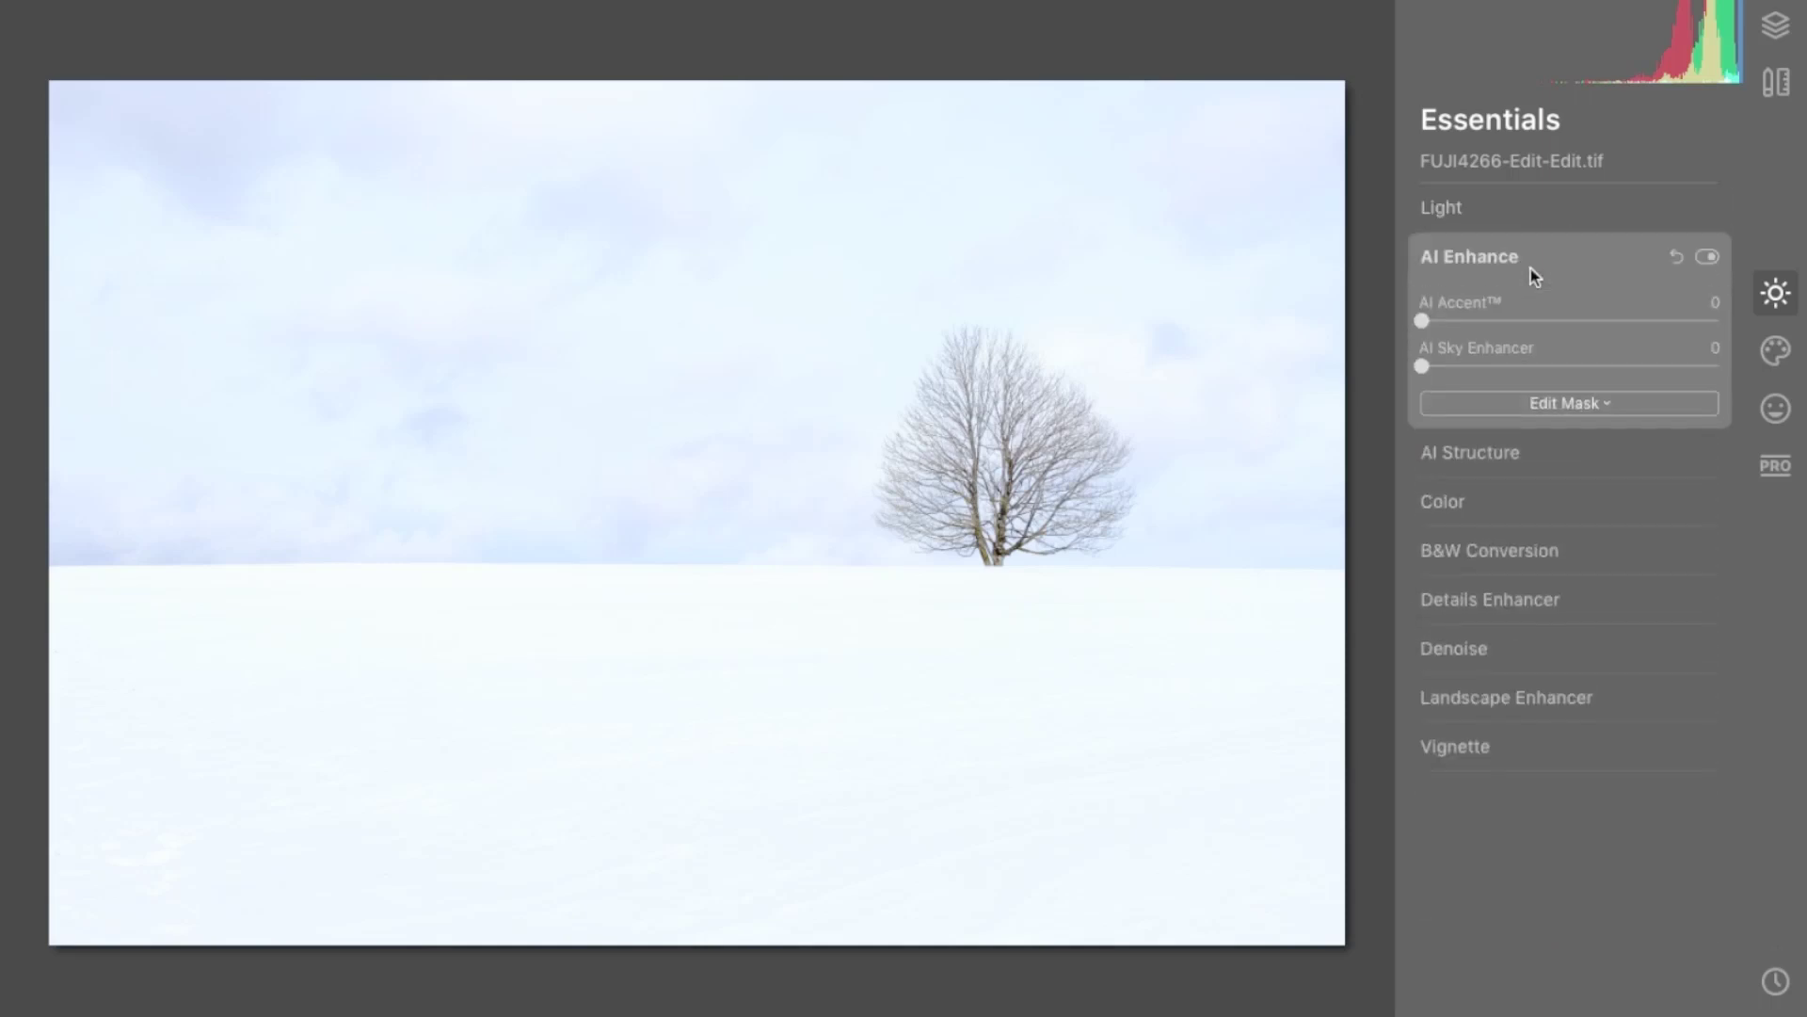
{"action": "left_click", "coordinate": [1567, 265]}
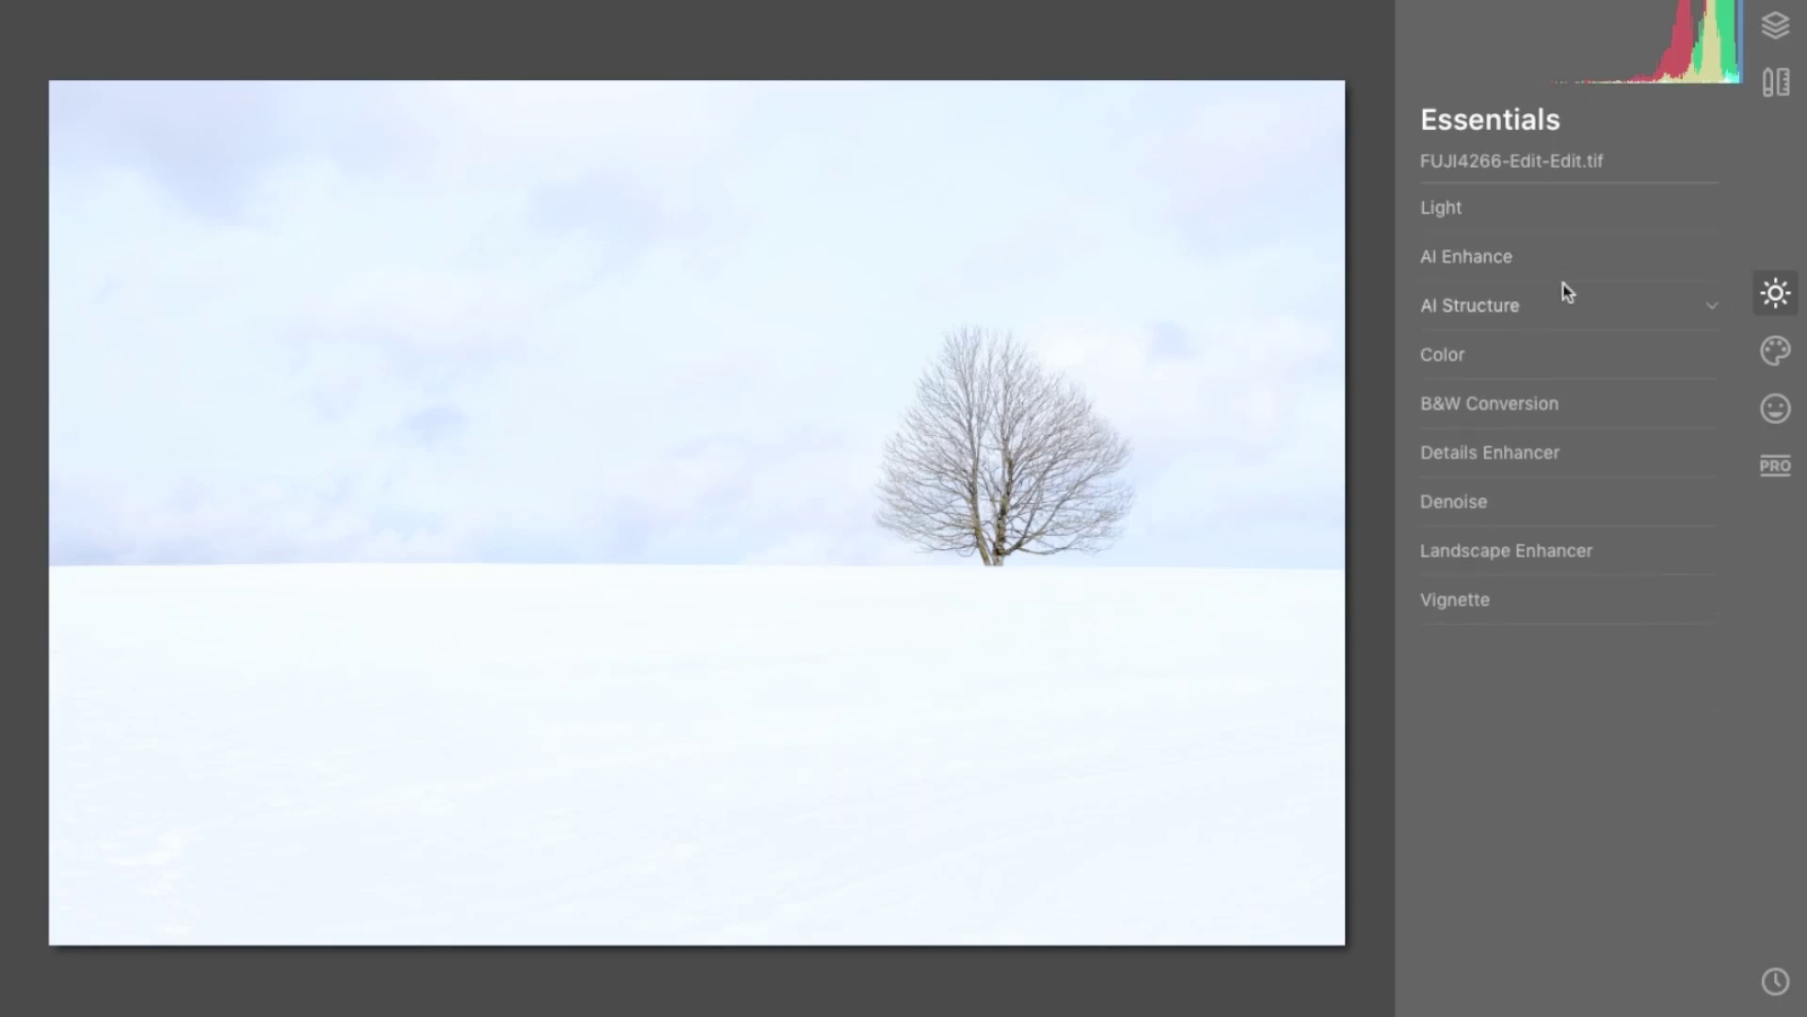
{"action": "left_click", "coordinate": [1564, 299]}
{"action": "left_click", "coordinate": [1575, 315]}
{"action": "left_click", "coordinate": [1569, 368]}
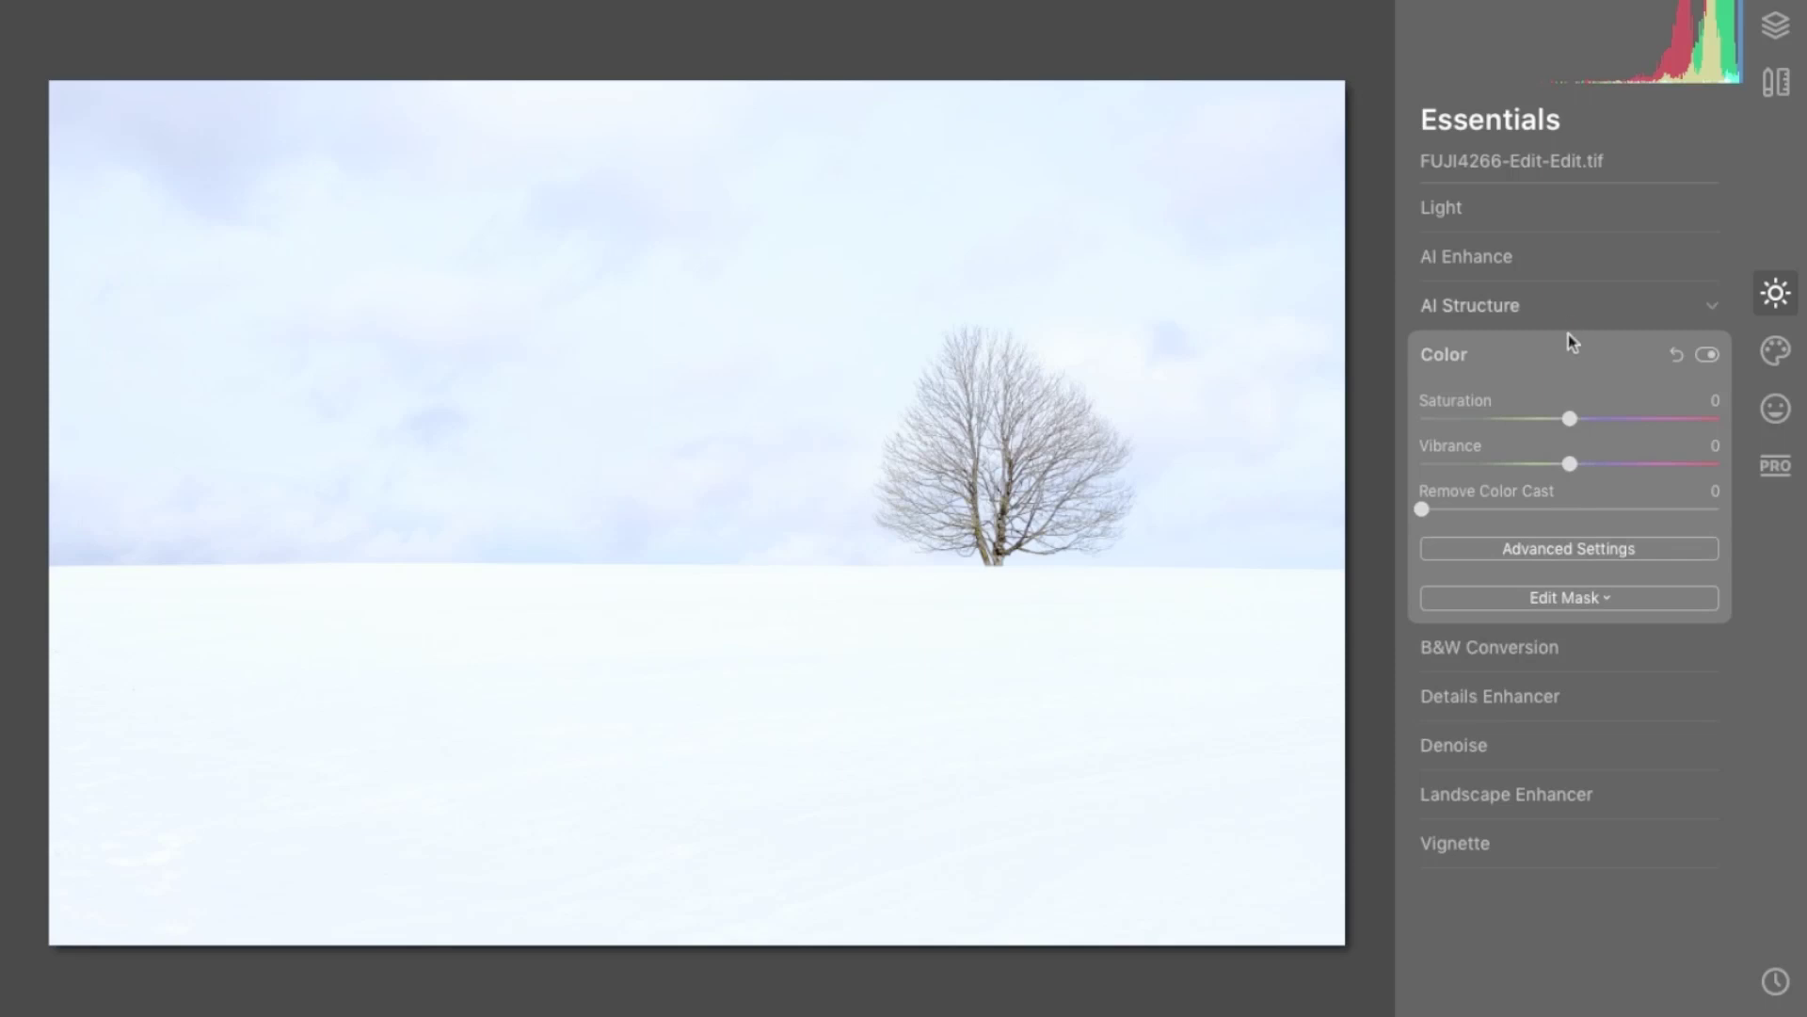
- Try Convert to B&W in B&W Conversion, then switch it back off to keep colour
{"action": "left_click", "coordinate": [1563, 354]}
{"action": "left_click", "coordinate": [1557, 416]}
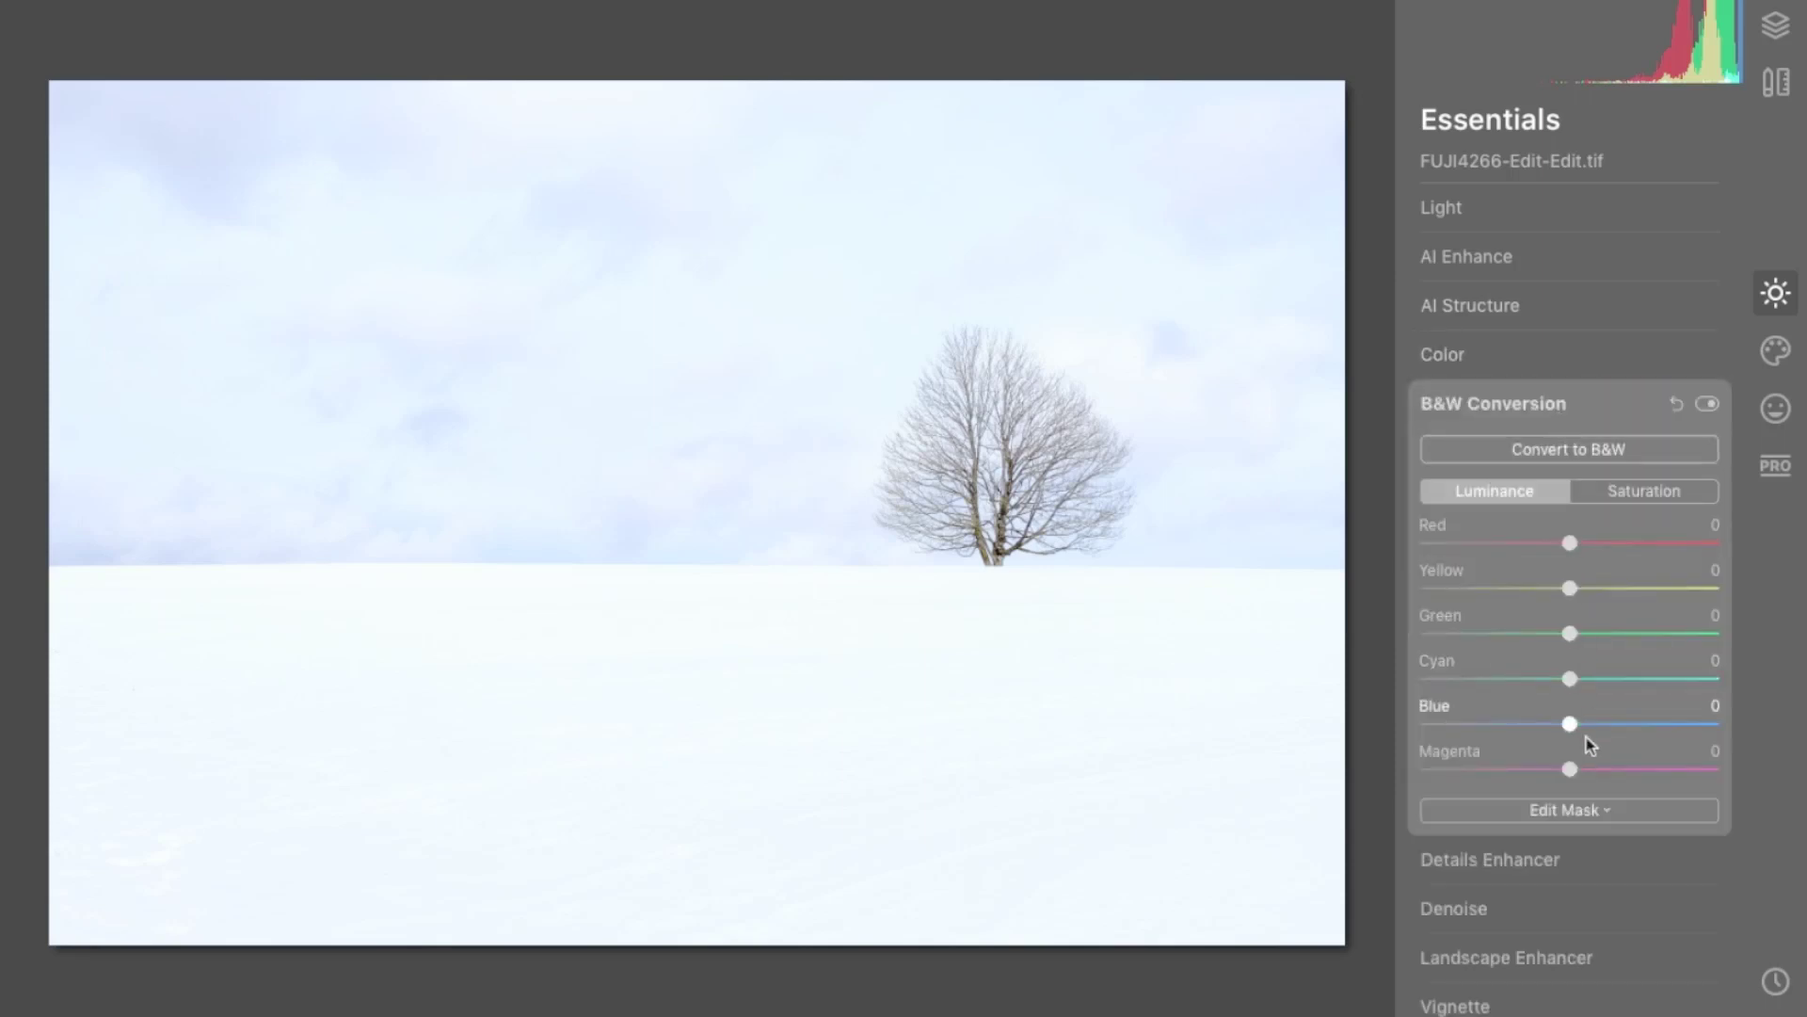
{"action": "left_click", "coordinate": [1589, 452]}
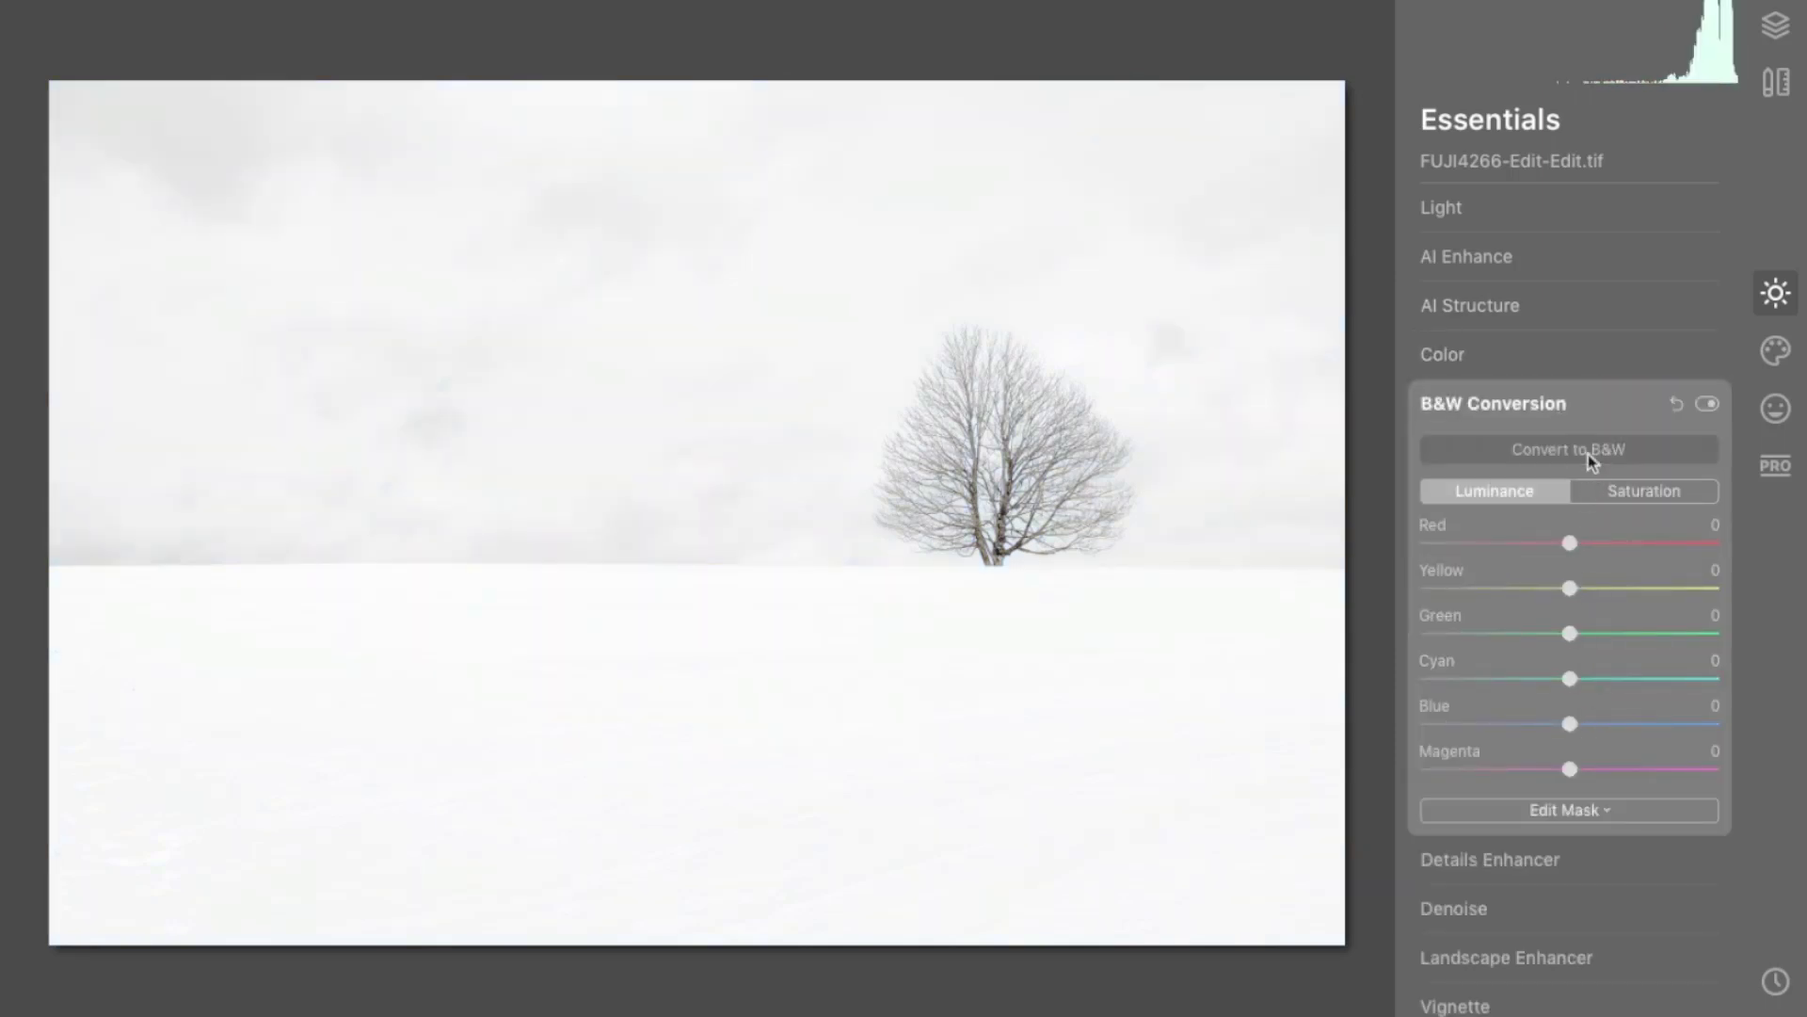
{"action": "left_click", "coordinate": [1589, 454]}
{"action": "left_click", "coordinate": [1589, 454]}
{"action": "left_click", "coordinate": [1591, 403]}
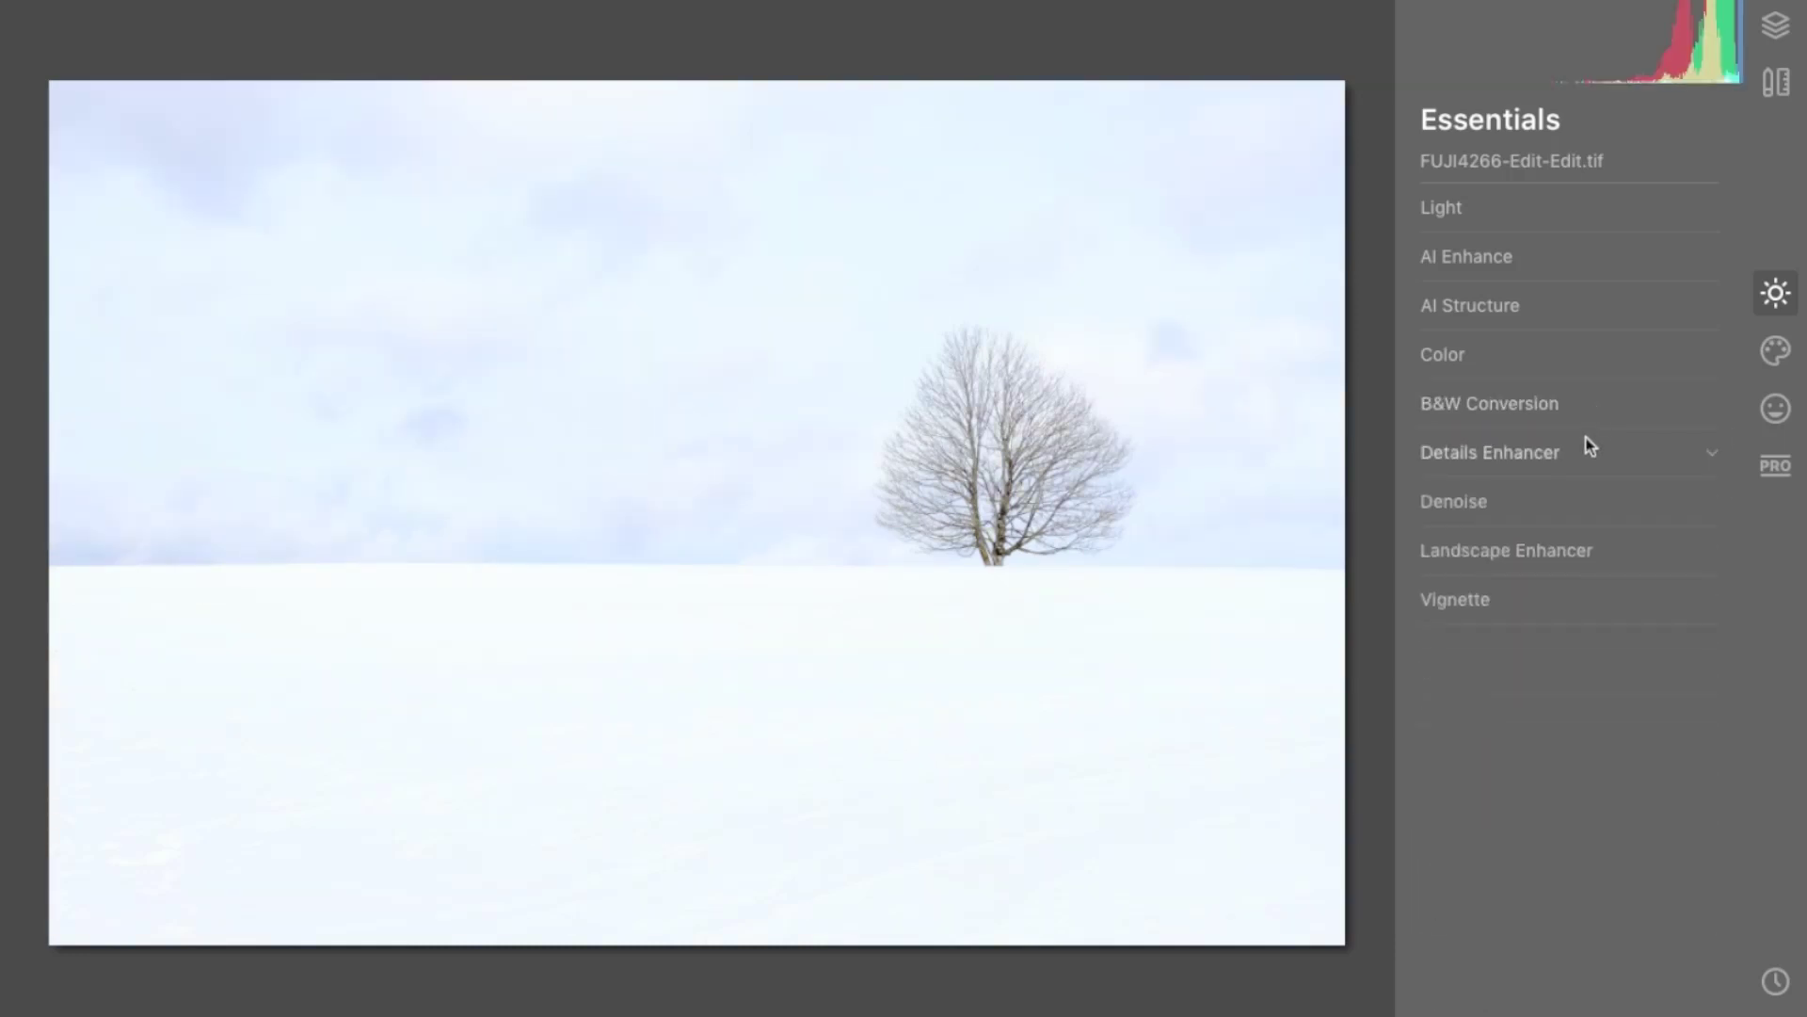
- Glance at Details Enhancer, Denoise, Landscape Enhancer and Vignette, then show the Creative filters
{"action": "left_click", "coordinate": [1587, 454]}
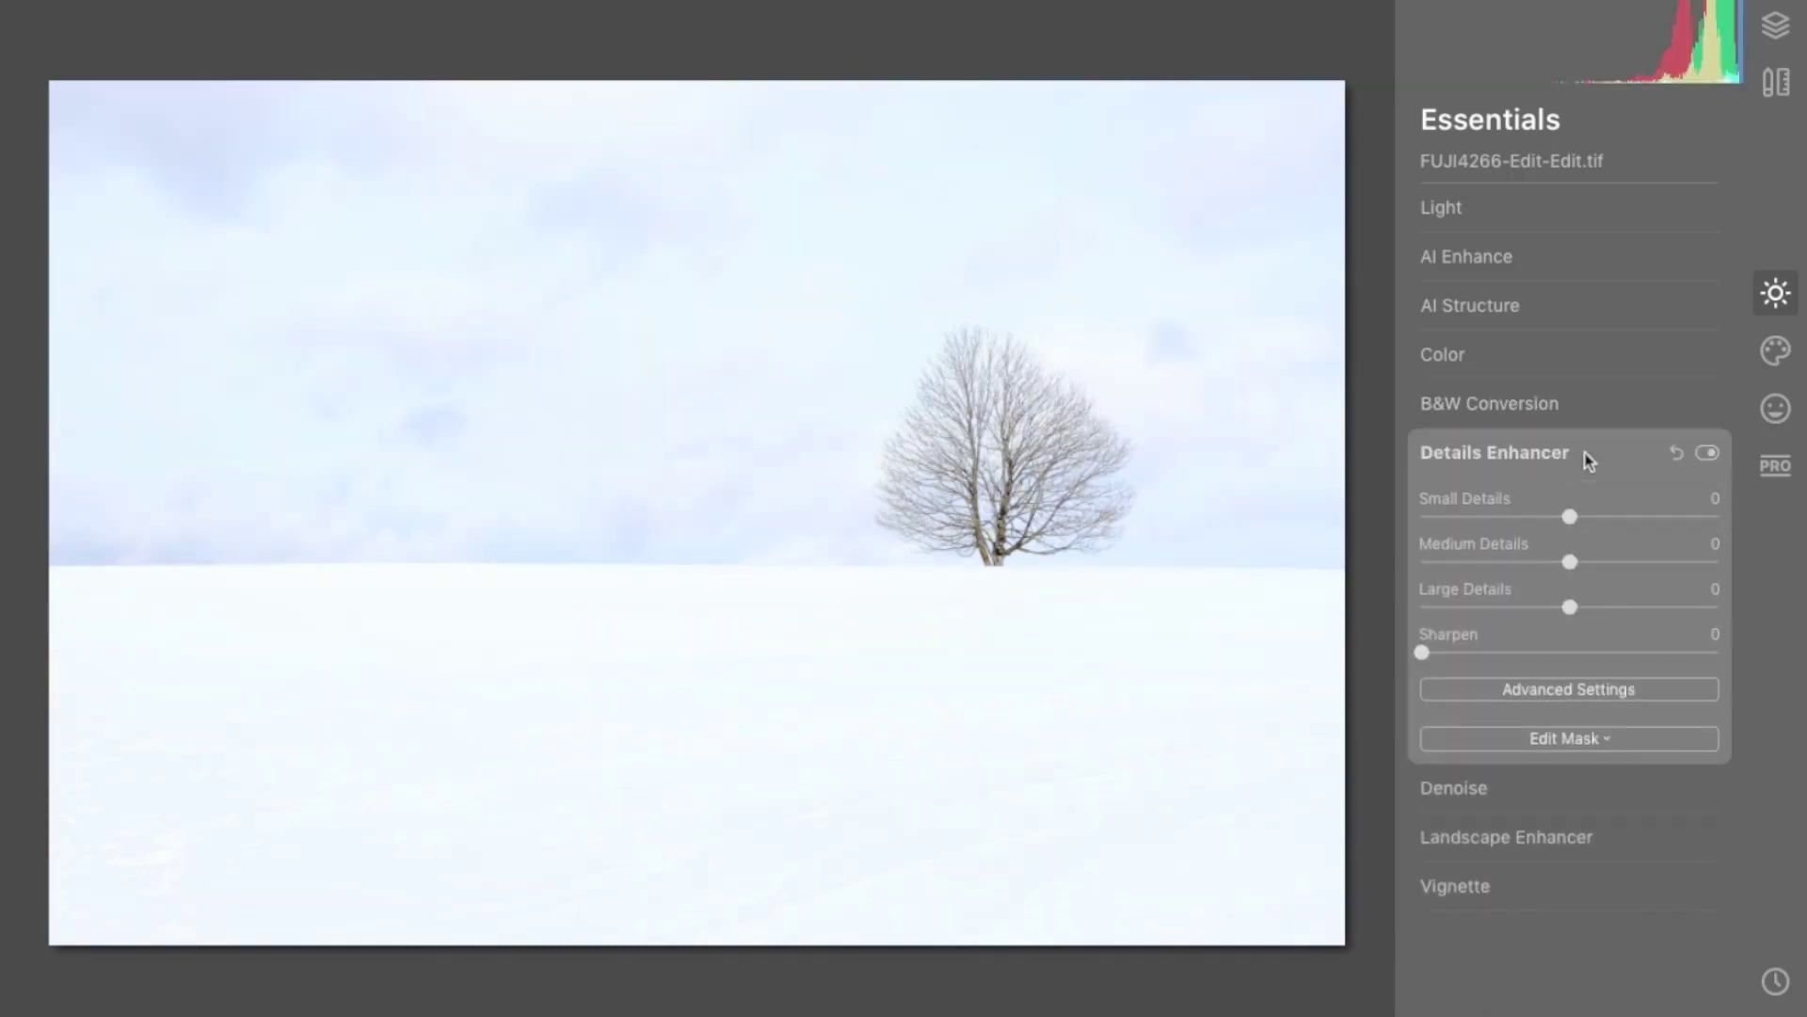
{"action": "left_click", "coordinate": [1589, 460]}
{"action": "left_click", "coordinate": [1584, 500]}
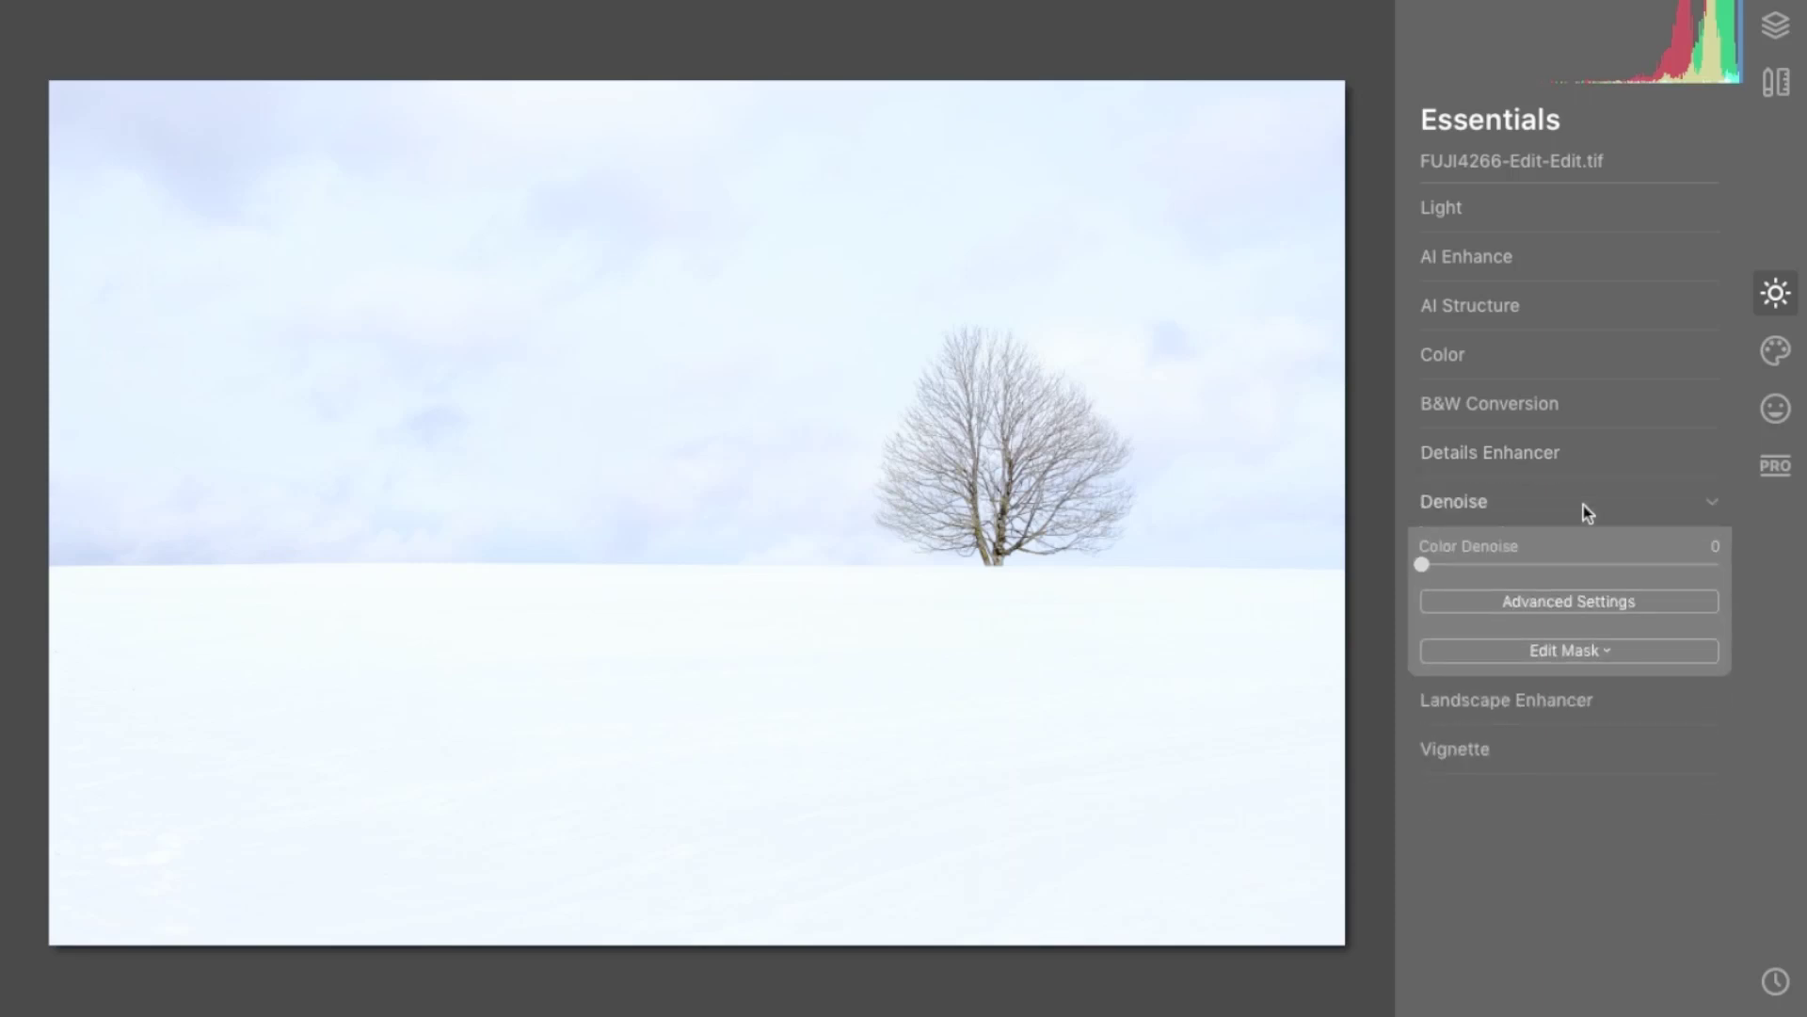
{"action": "left_click", "coordinate": [1575, 546]}
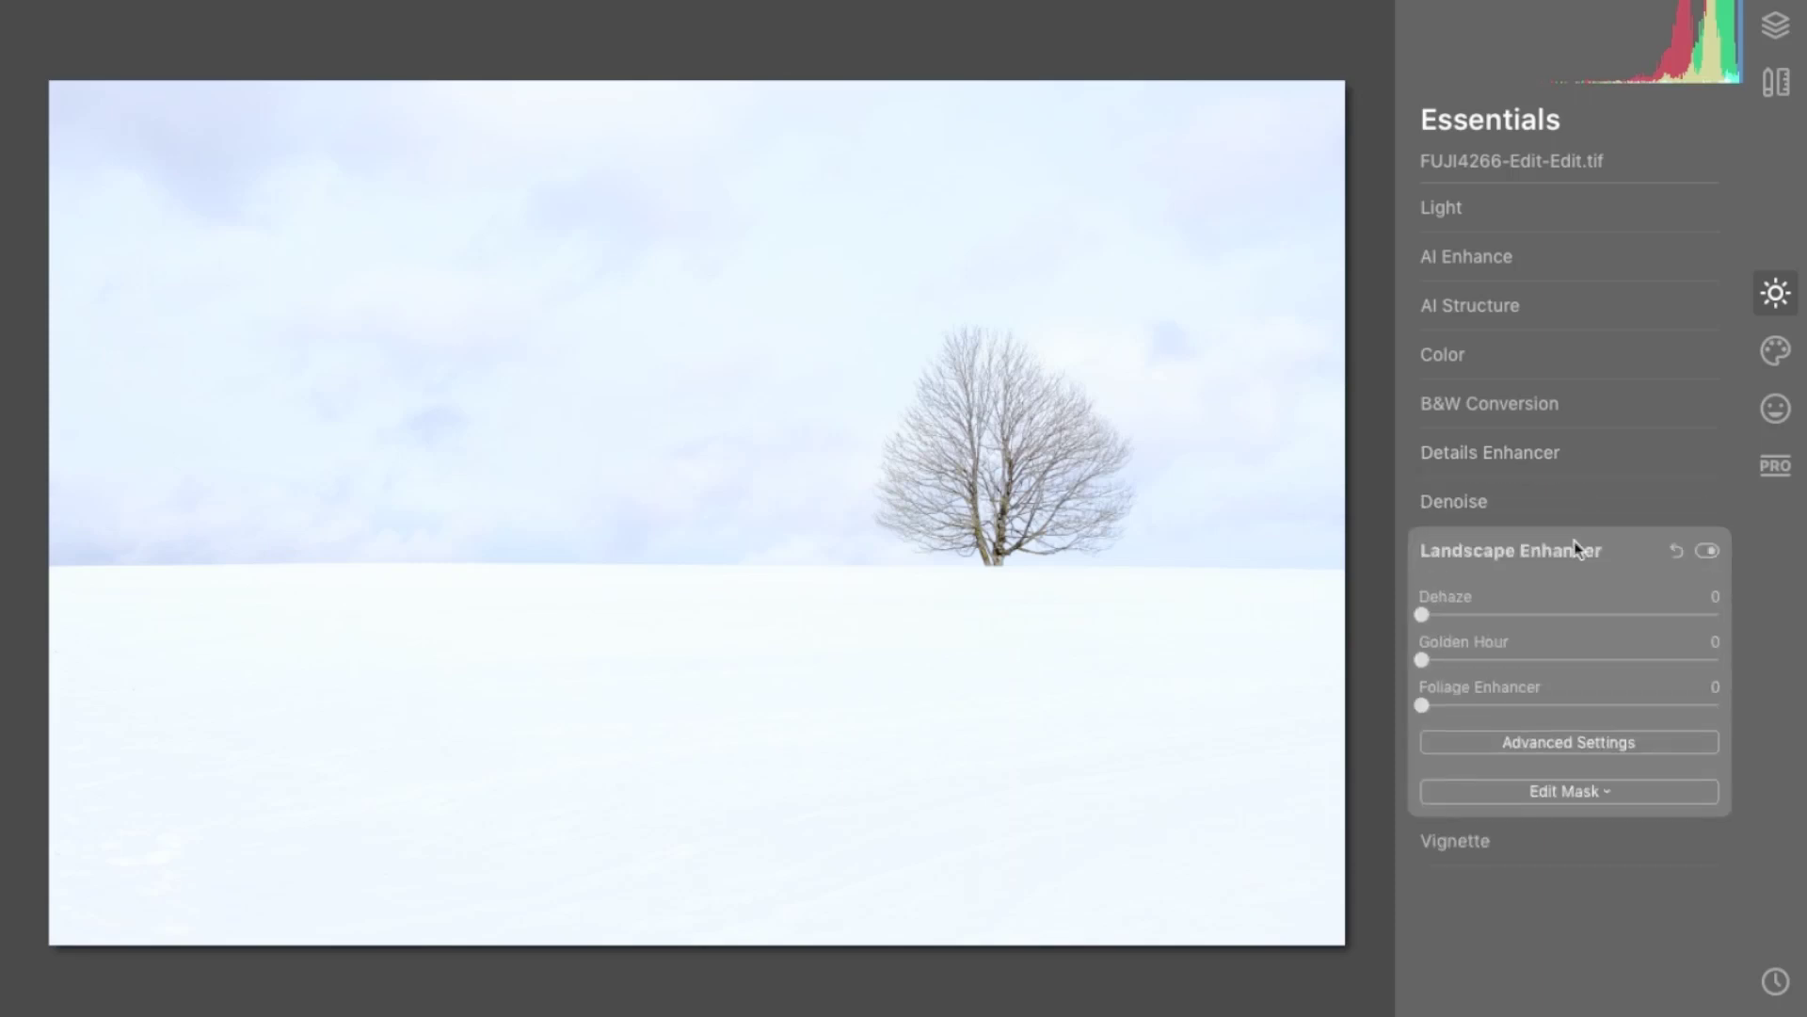
{"action": "left_click", "coordinate": [1575, 548]}
{"action": "left_click", "coordinate": [1574, 607]}
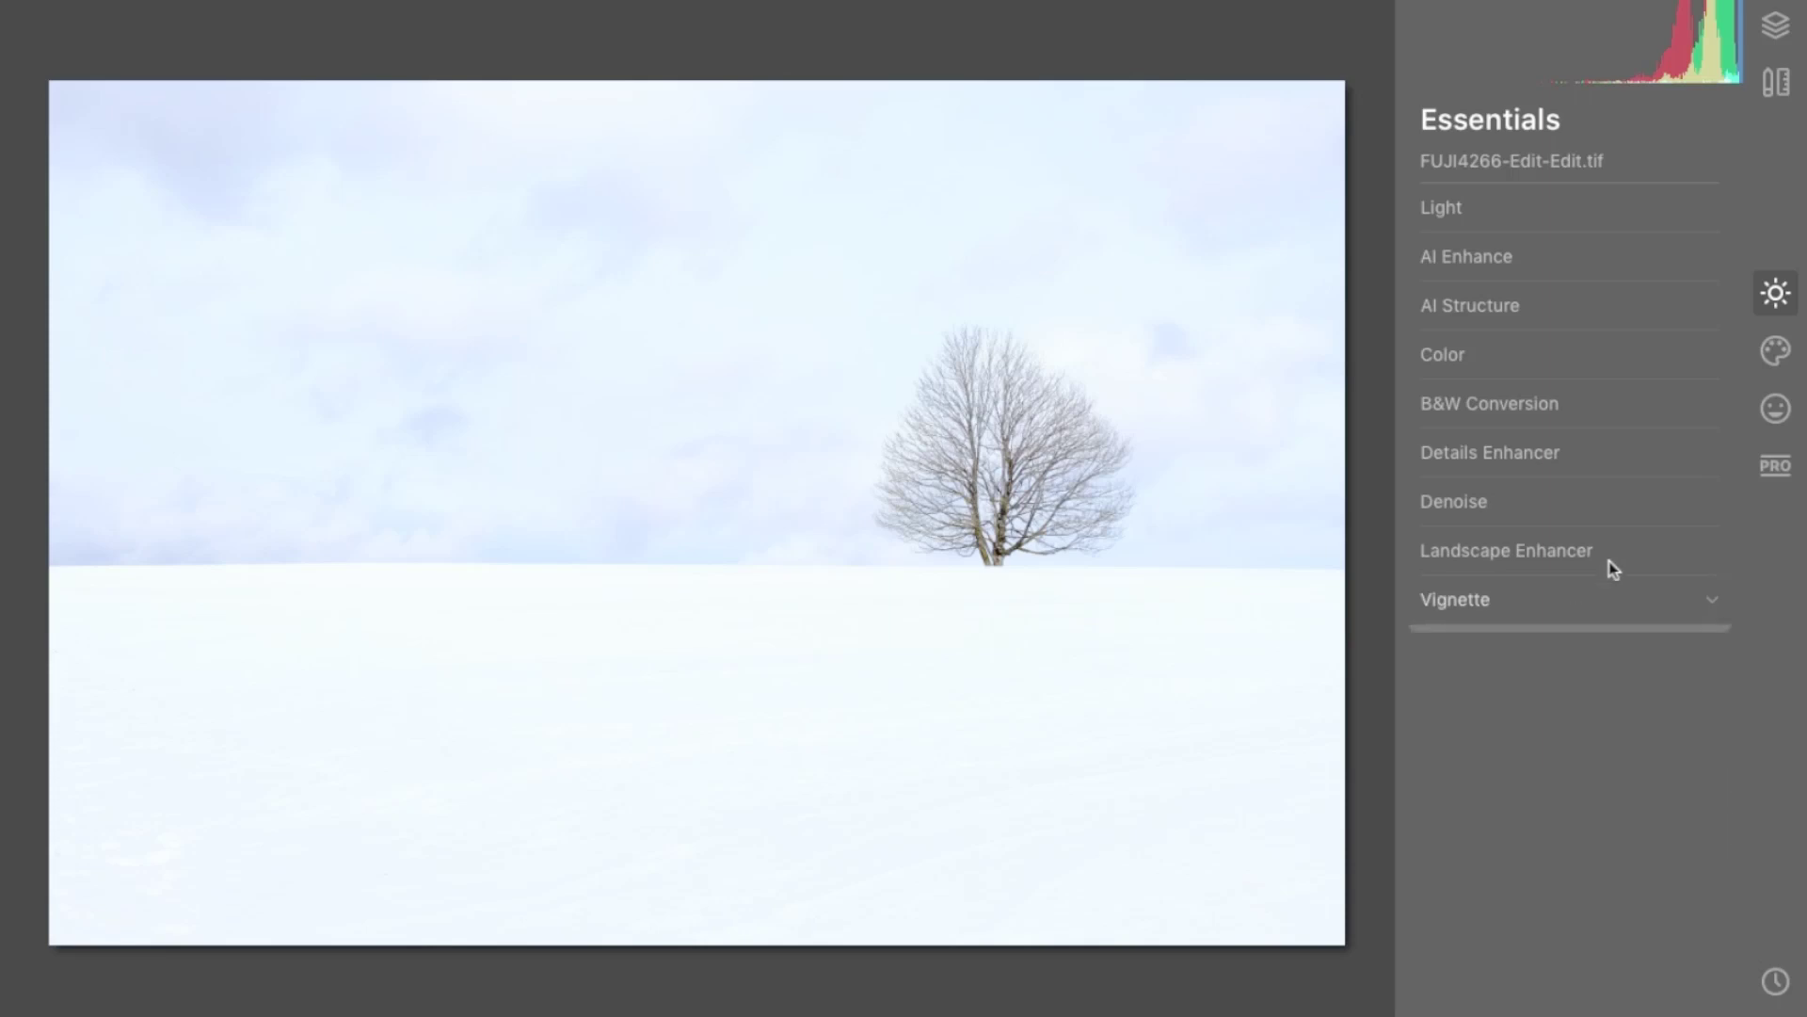
{"action": "left_click", "coordinate": [1776, 352]}
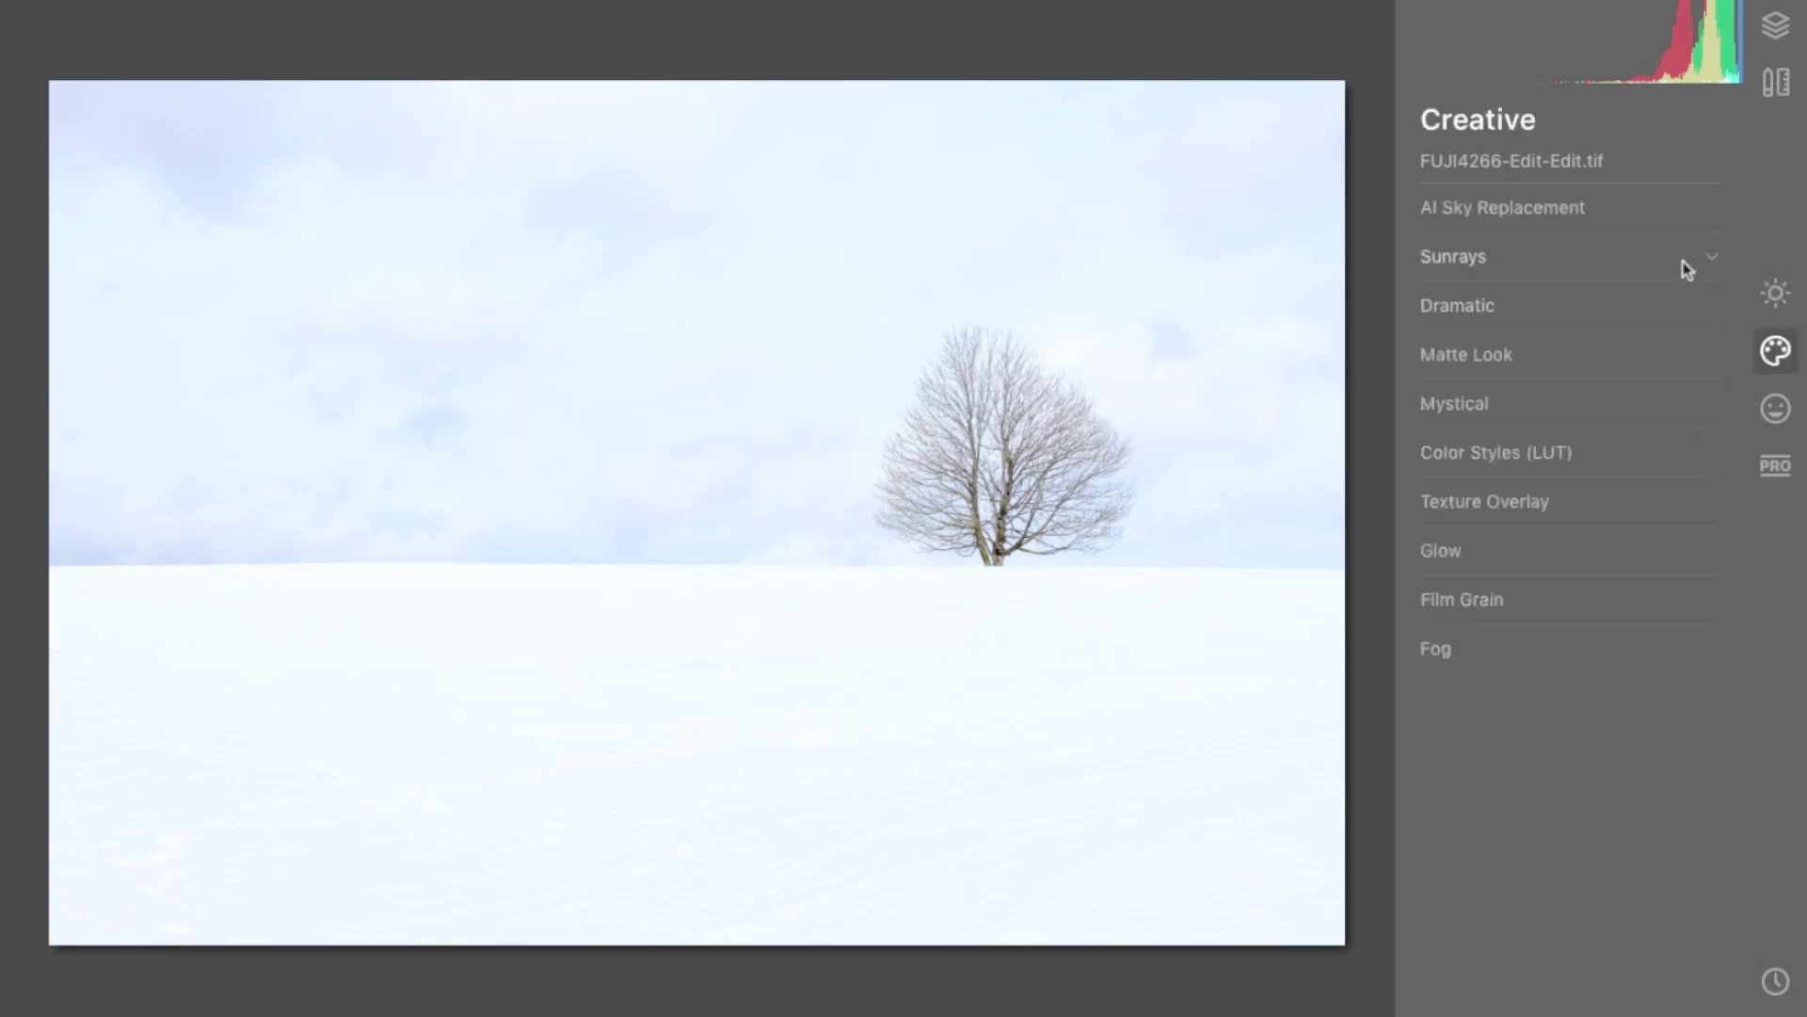
{"action": "left_click", "coordinate": [1615, 210]}
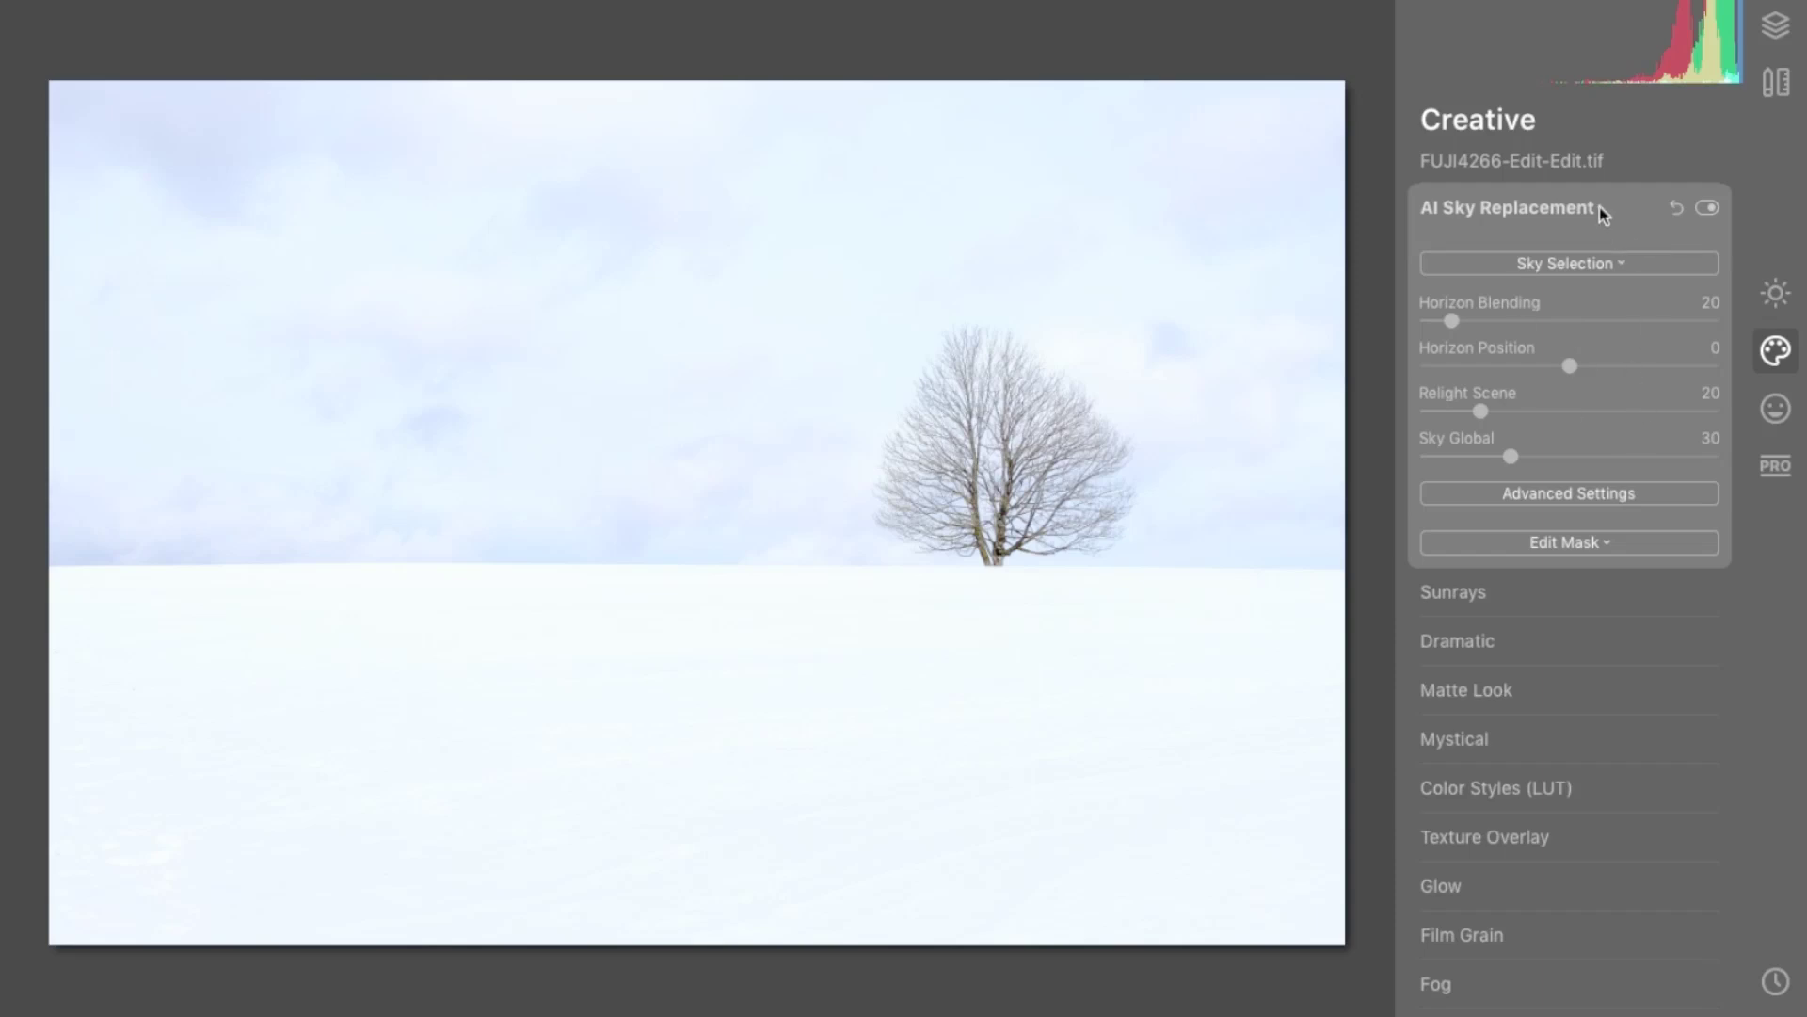
{"action": "left_click", "coordinate": [1603, 212]}
{"action": "left_click", "coordinate": [1578, 257]}
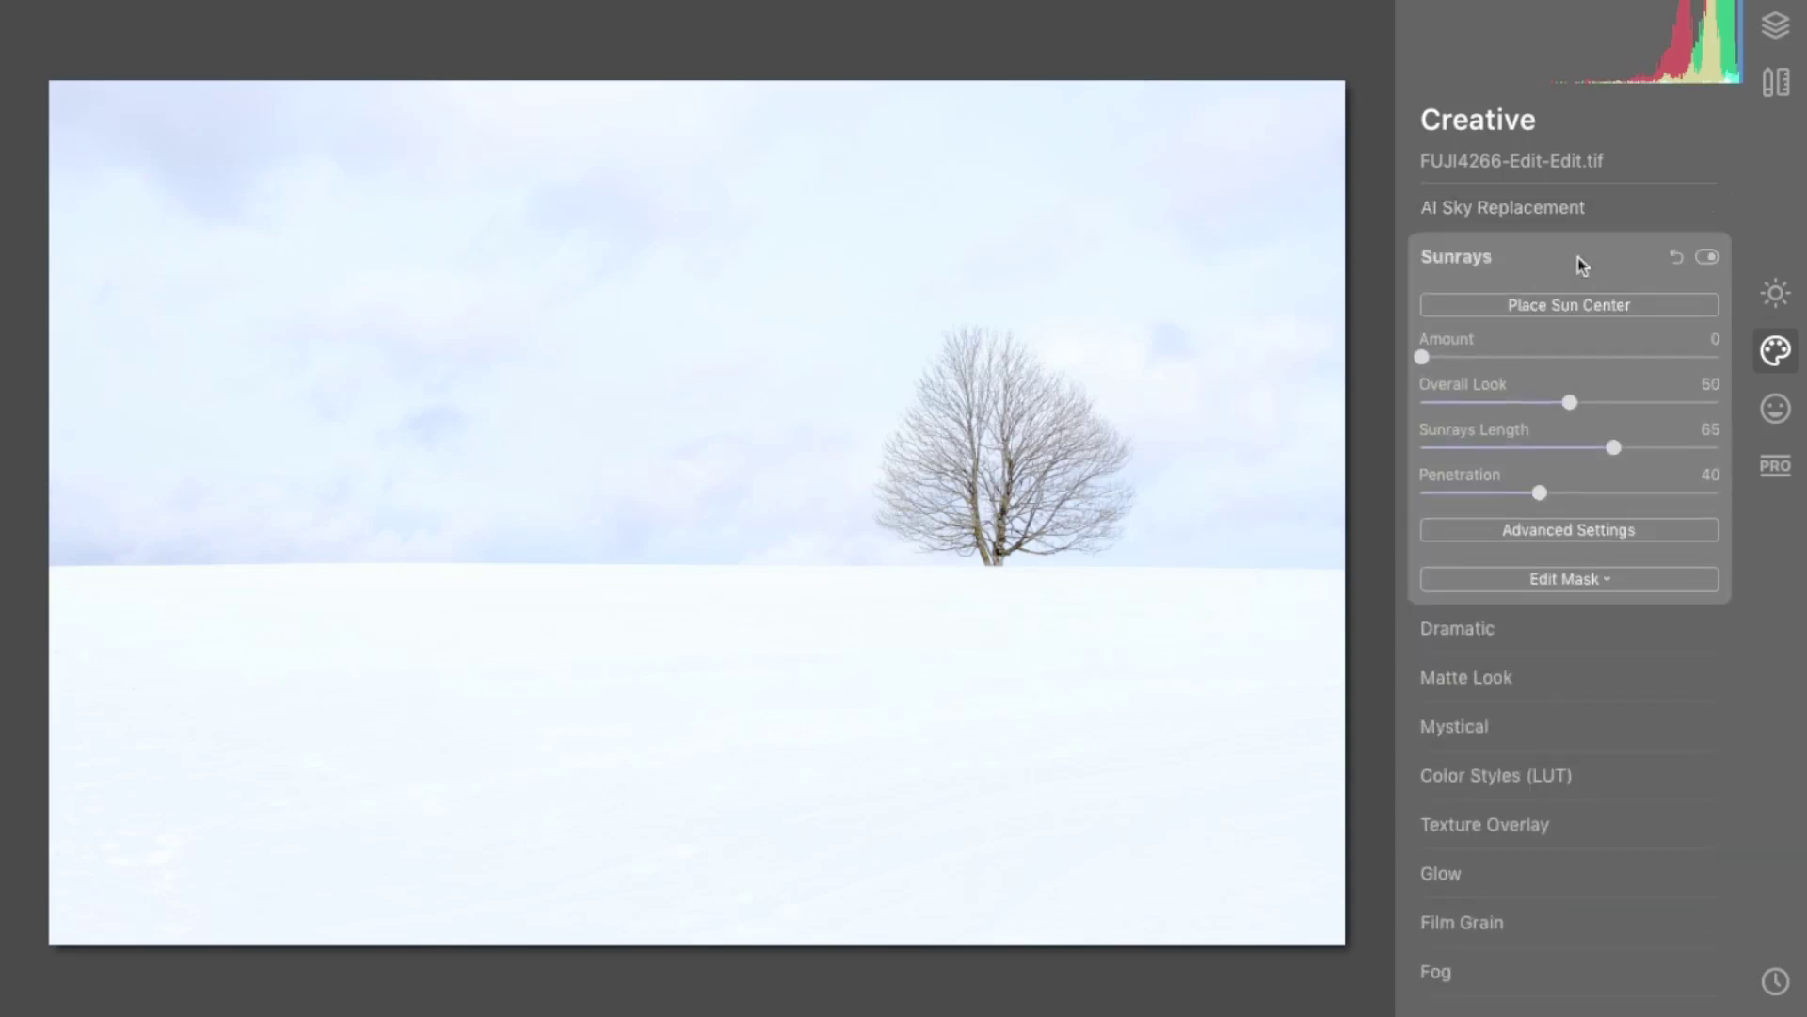
{"action": "left_click", "coordinate": [1579, 260]}
{"action": "left_click", "coordinate": [1566, 318]}
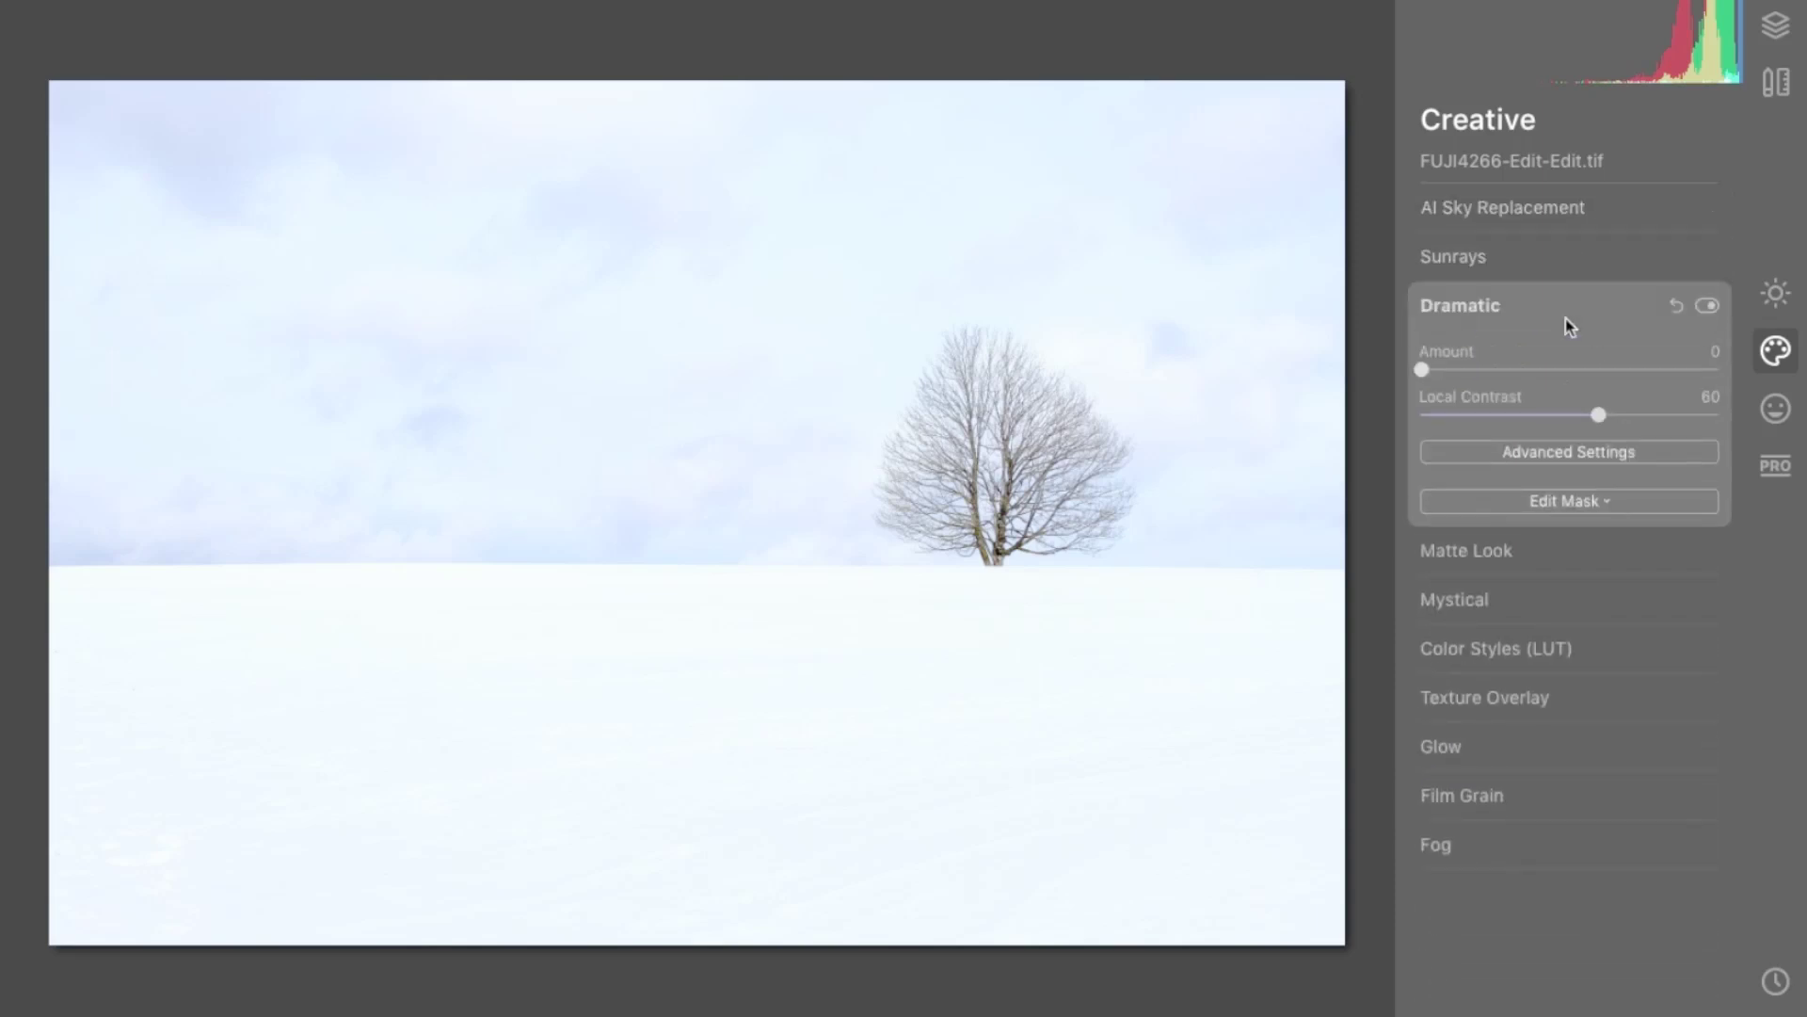
{"action": "left_click", "coordinate": [1567, 318]}
{"action": "left_click", "coordinate": [1569, 352]}
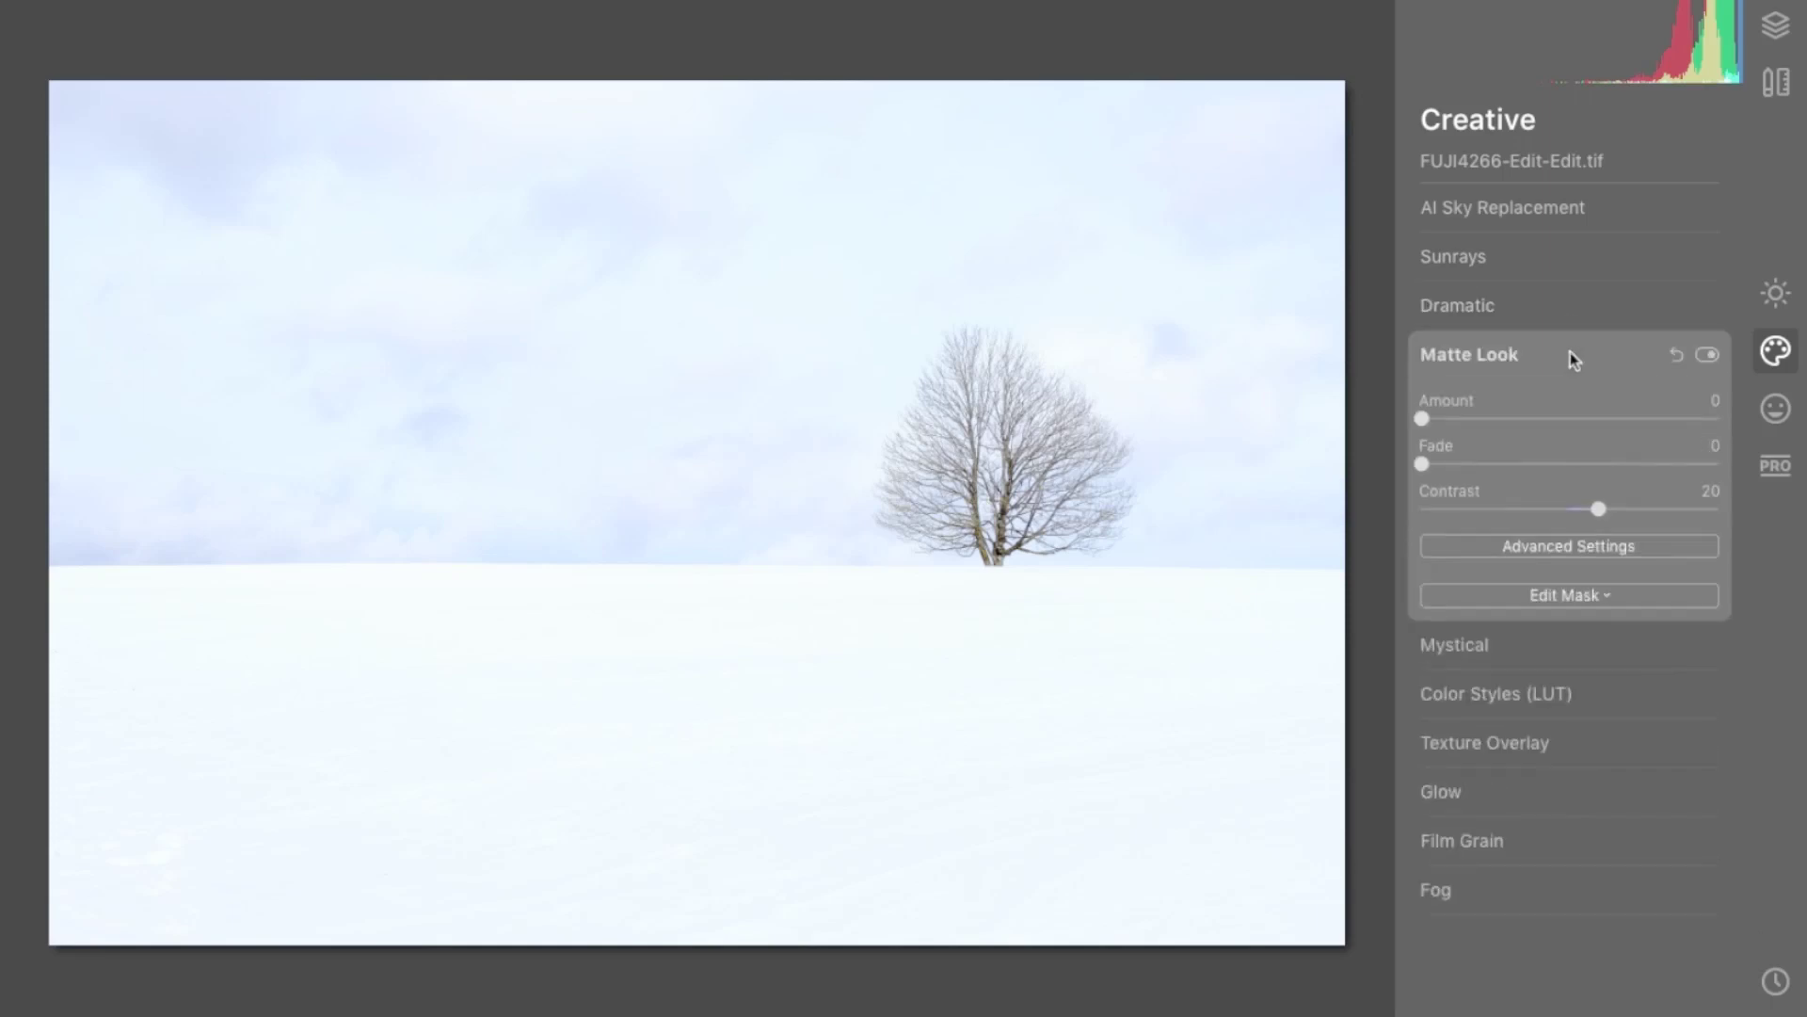
{"action": "left_click", "coordinate": [1580, 356]}
{"action": "left_click", "coordinate": [1595, 409]}
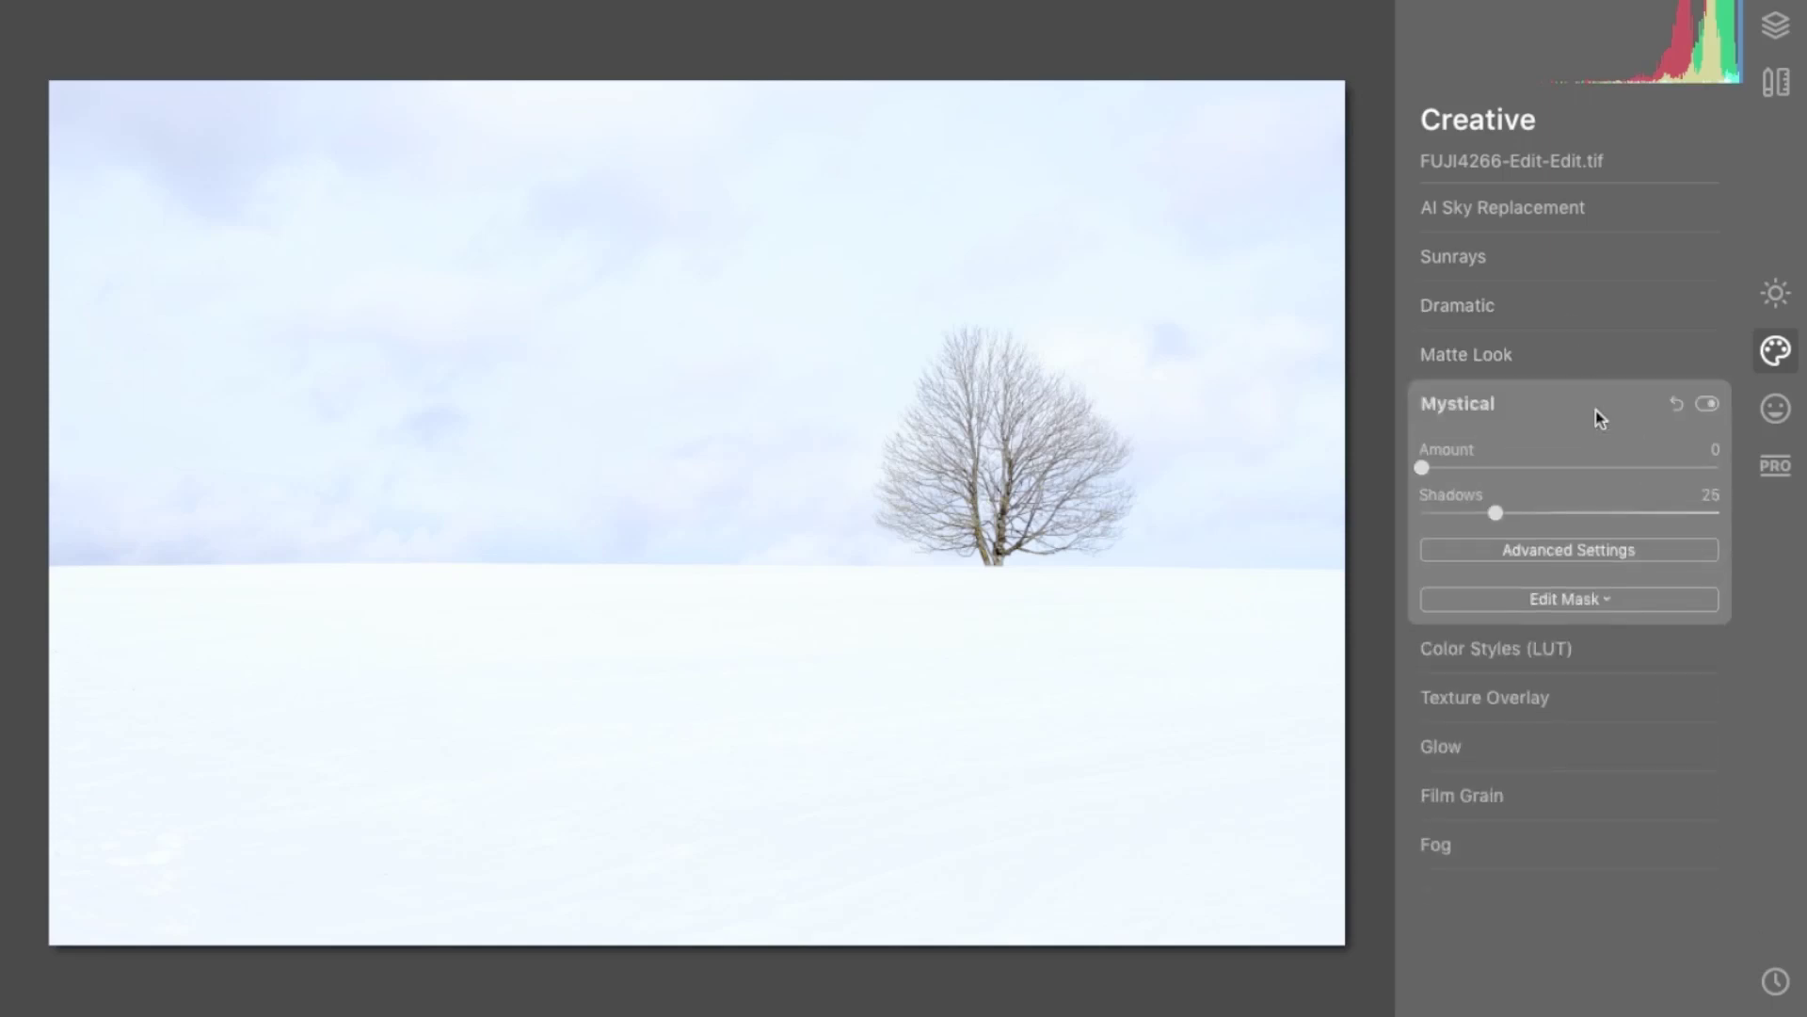
{"action": "left_click", "coordinate": [1597, 418]}
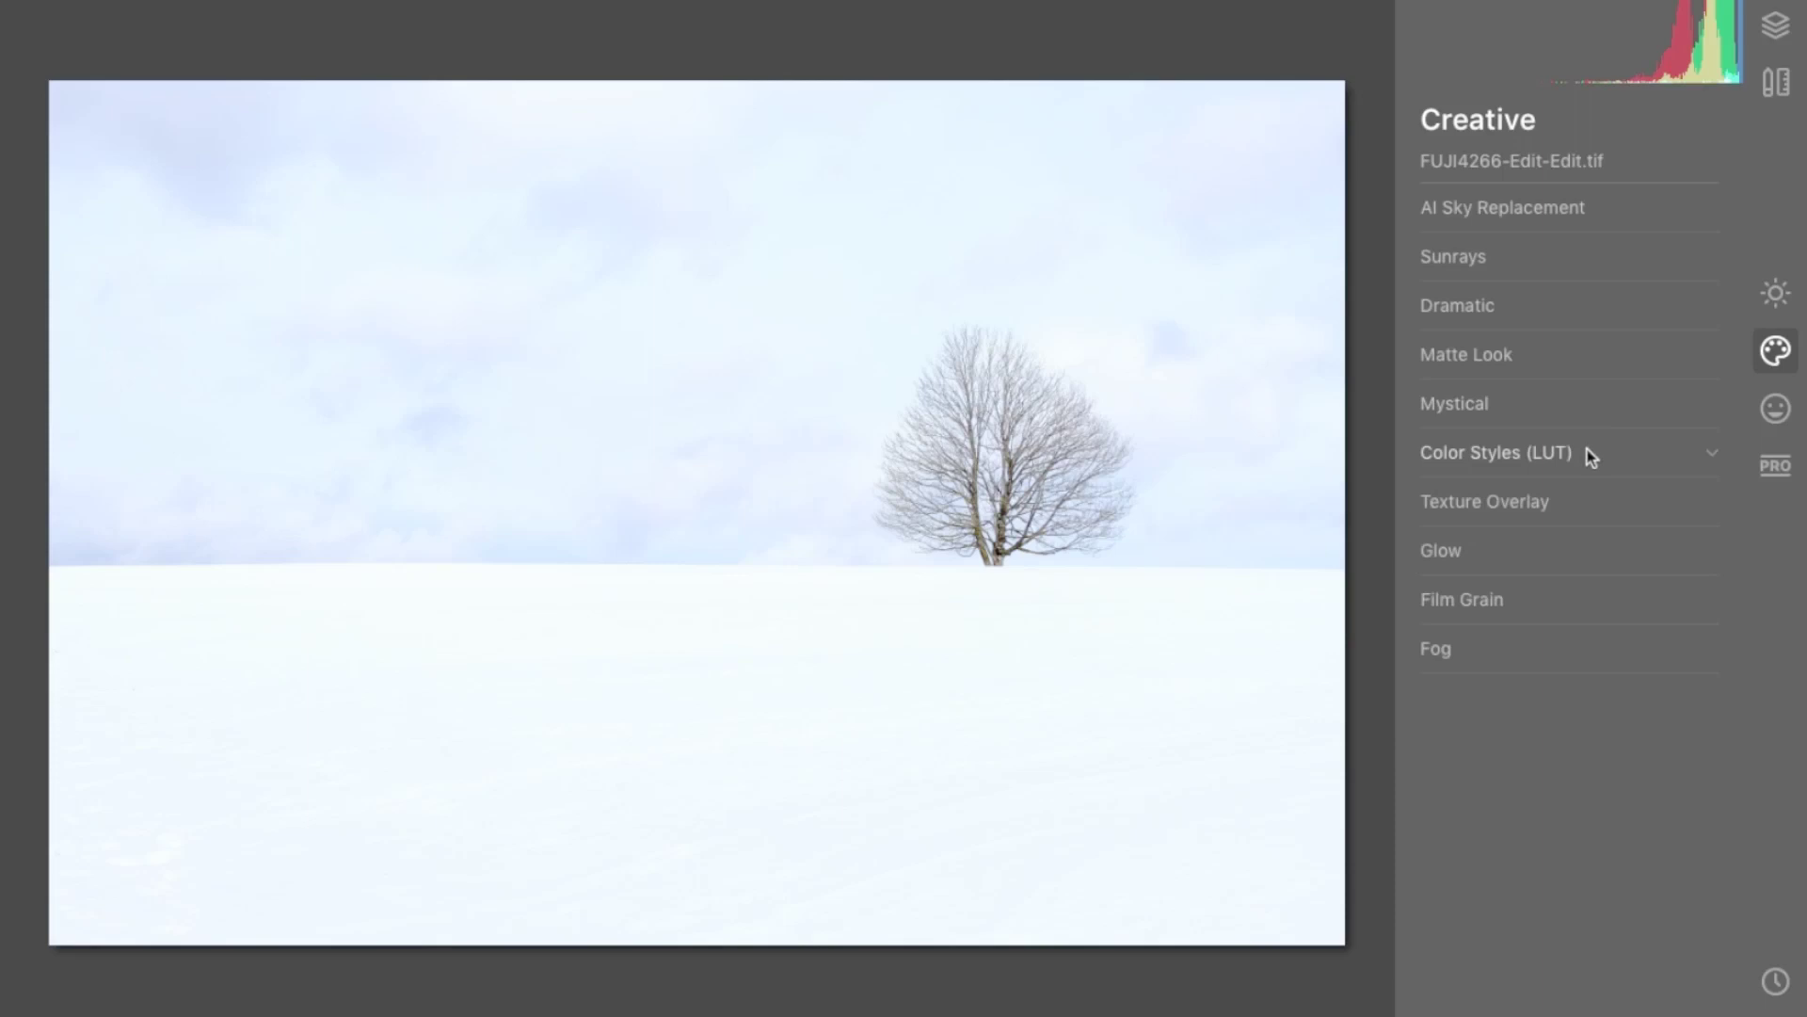
{"action": "left_click", "coordinate": [1588, 449]}
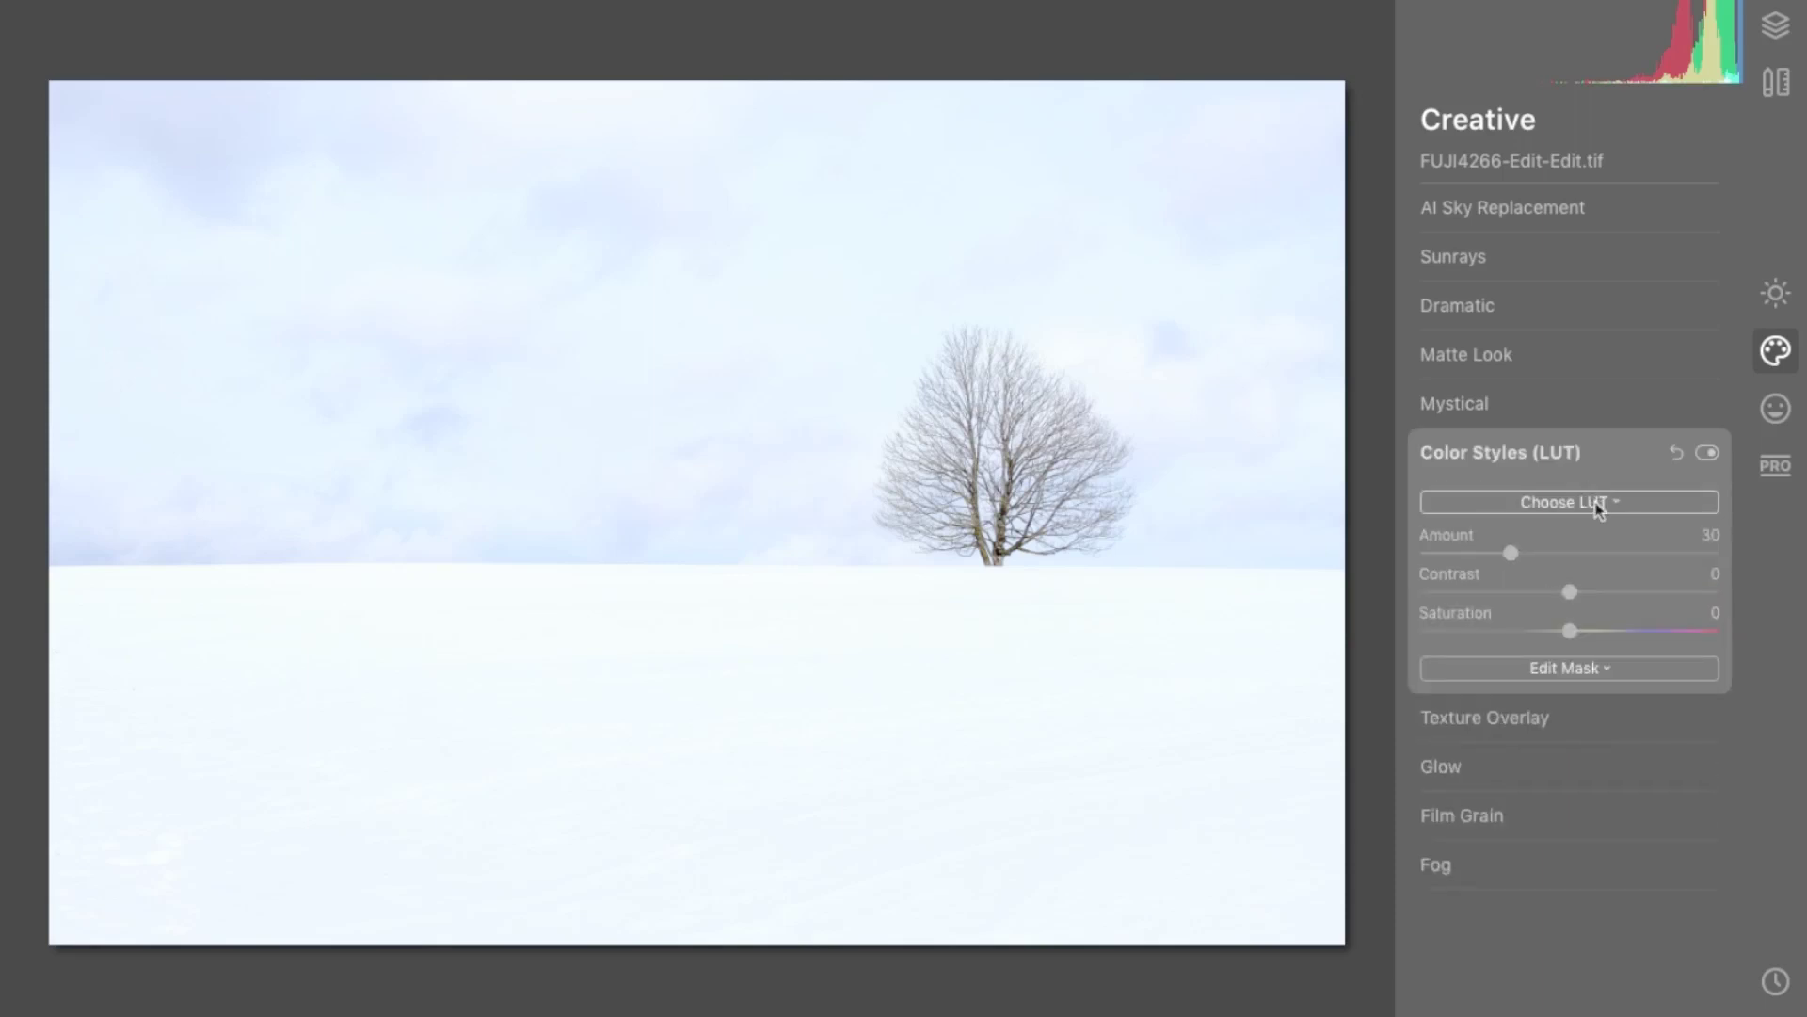
{"action": "left_click", "coordinate": [1598, 505]}
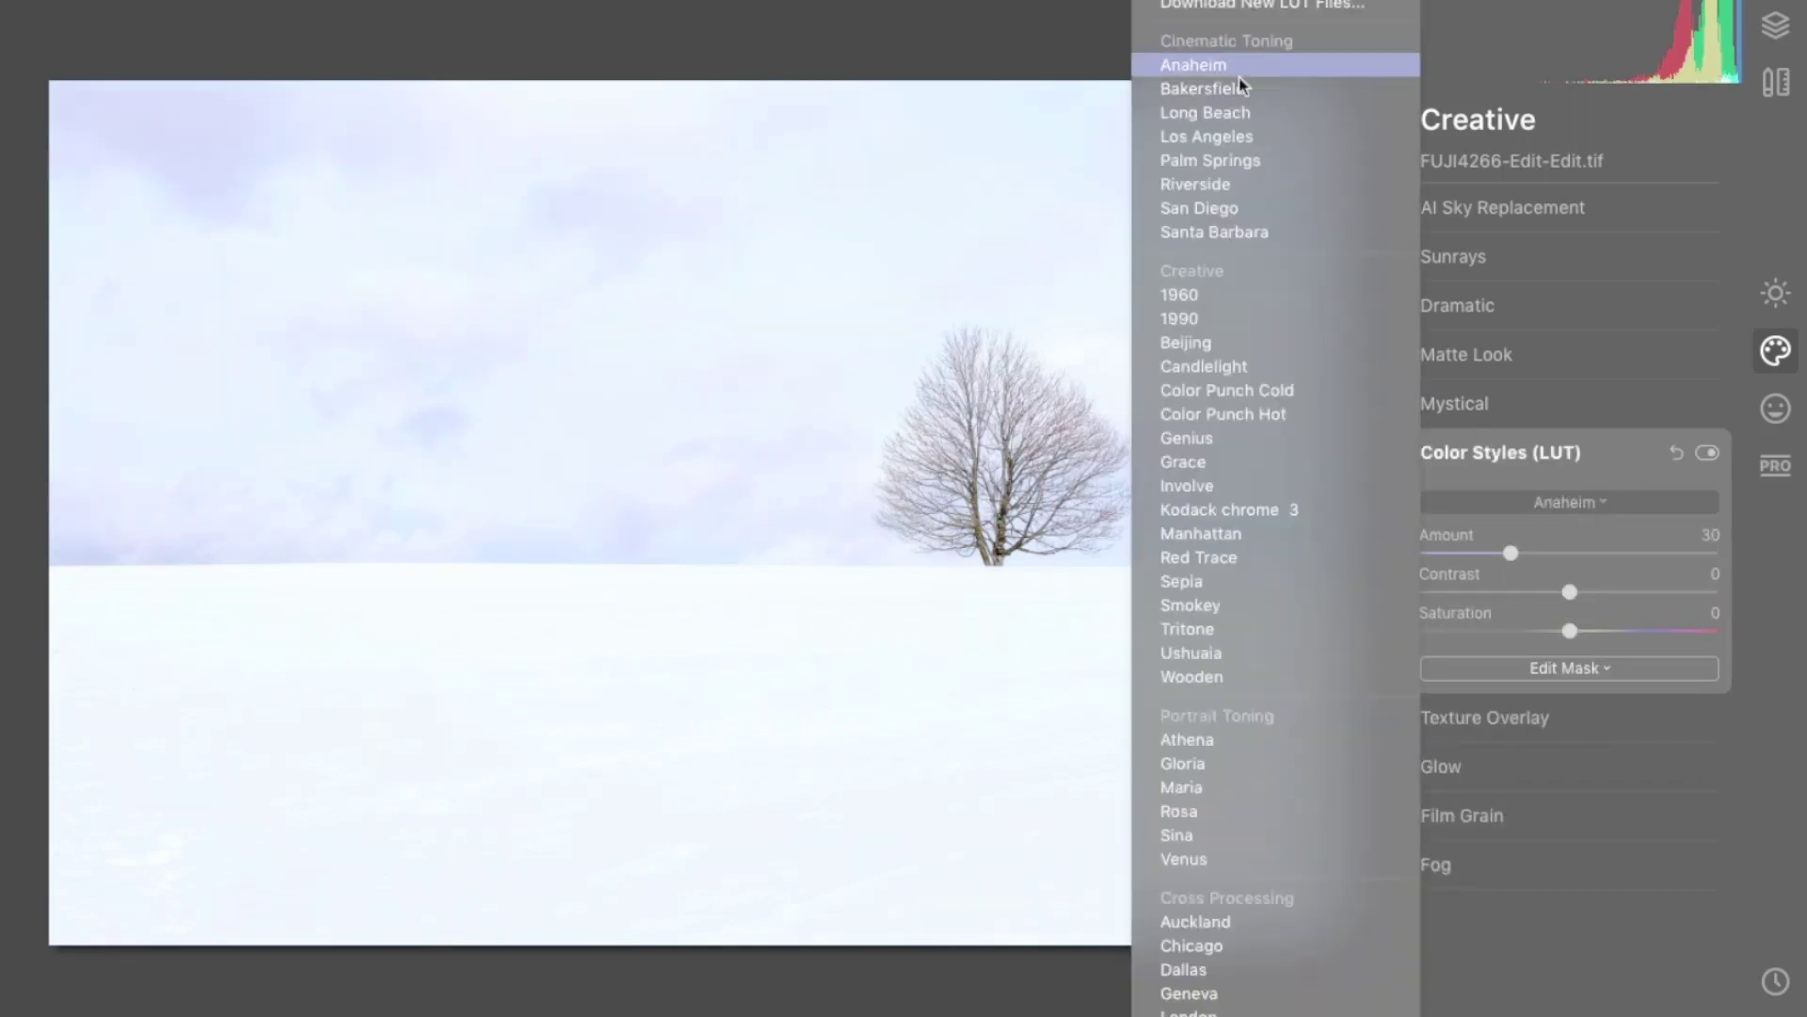
{"action": "left_click", "coordinate": [1657, 808]}
{"action": "left_click", "coordinate": [1619, 458]}
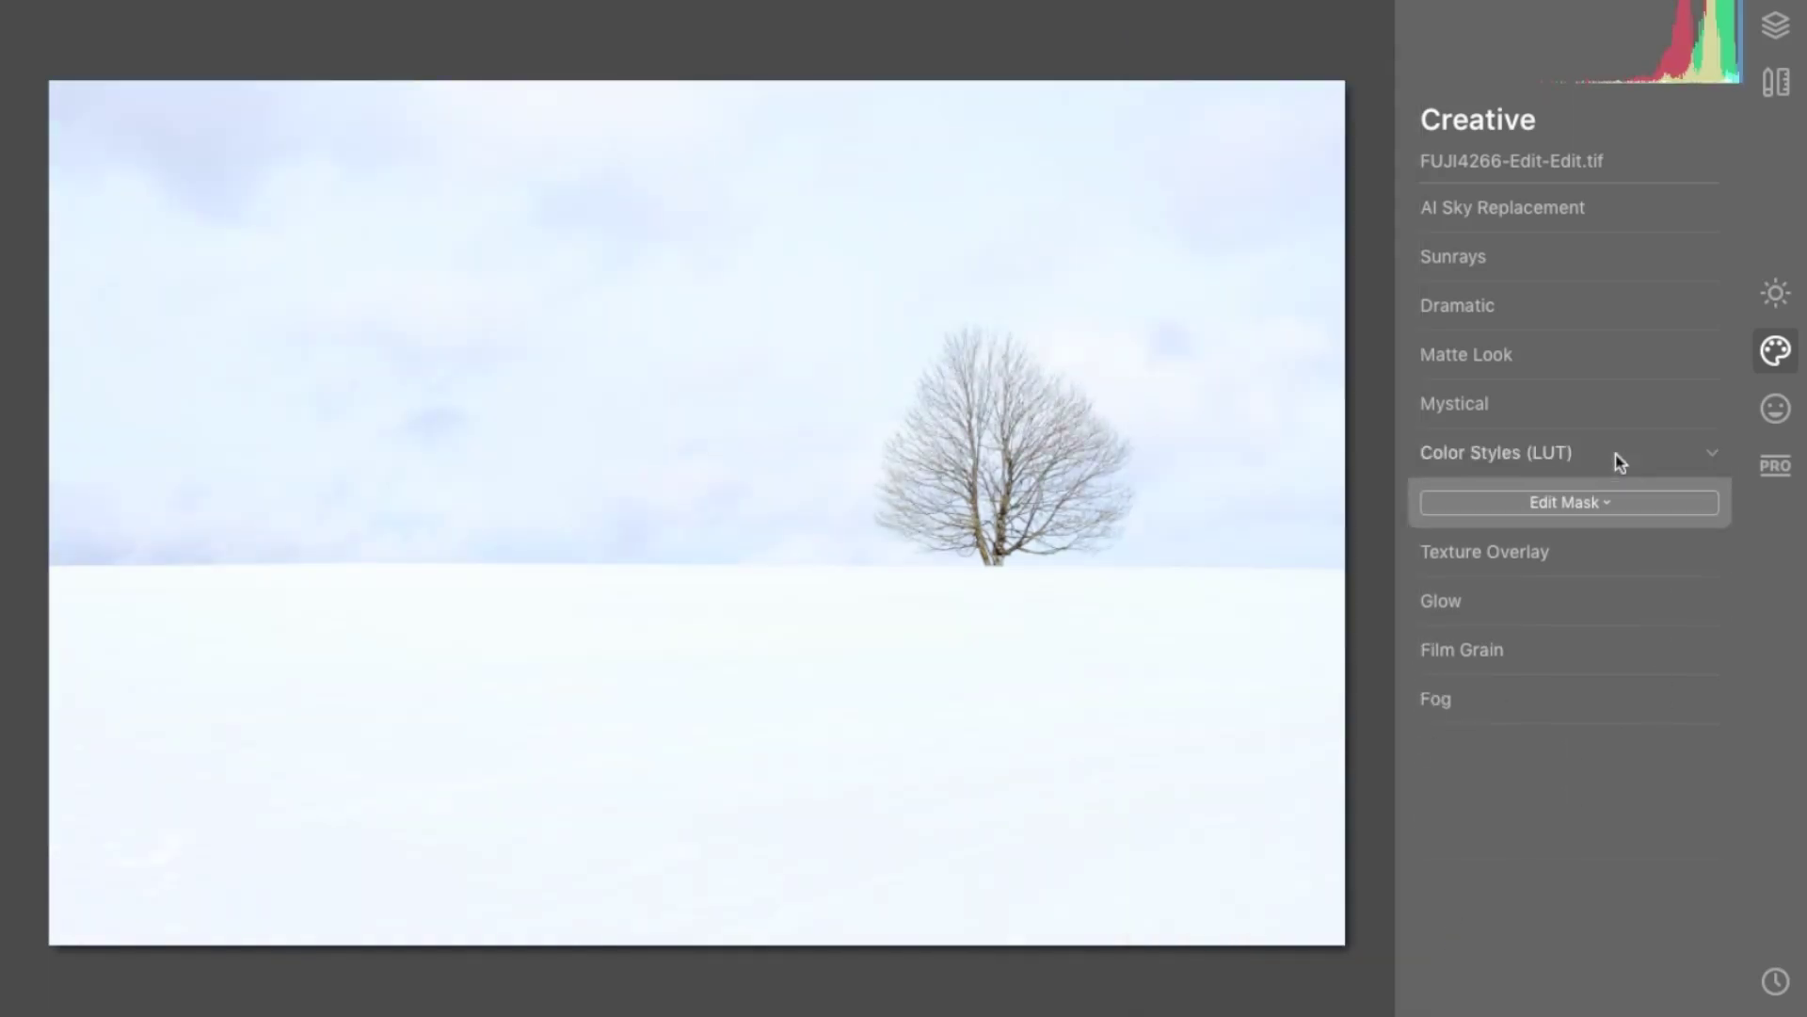
{"action": "left_click", "coordinate": [1607, 521]}
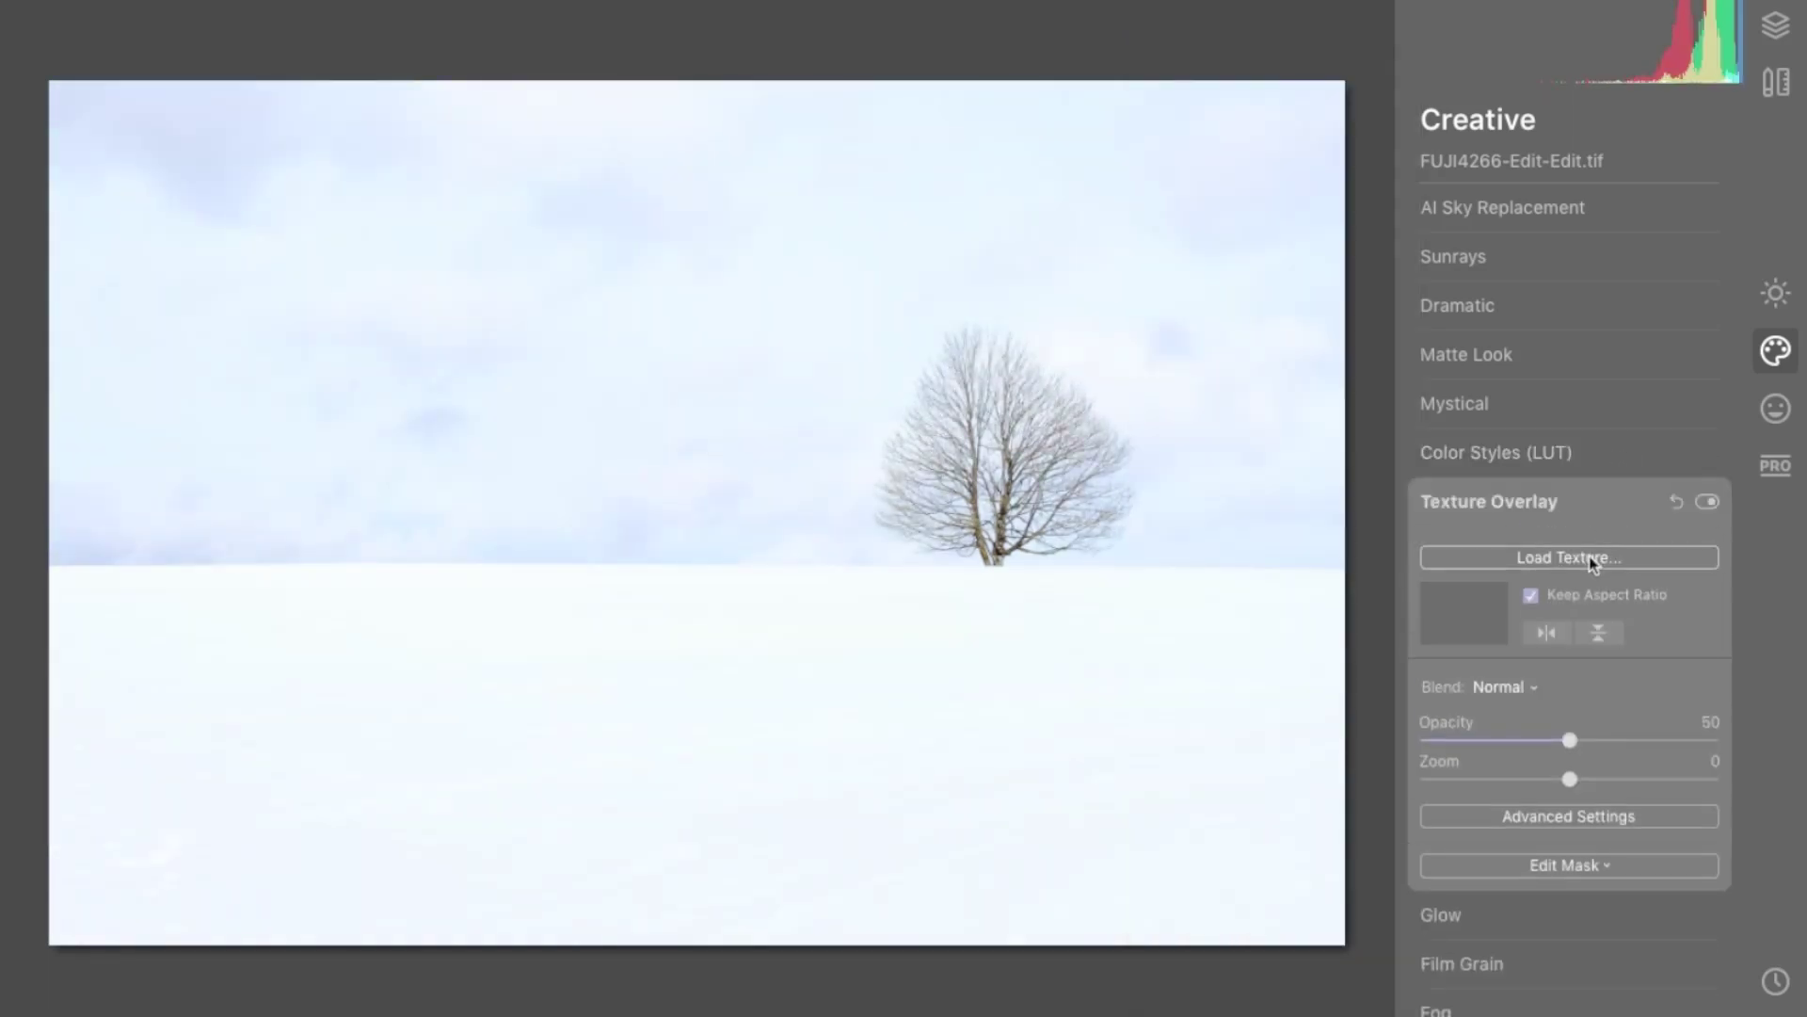
{"action": "left_click", "coordinate": [1609, 517]}
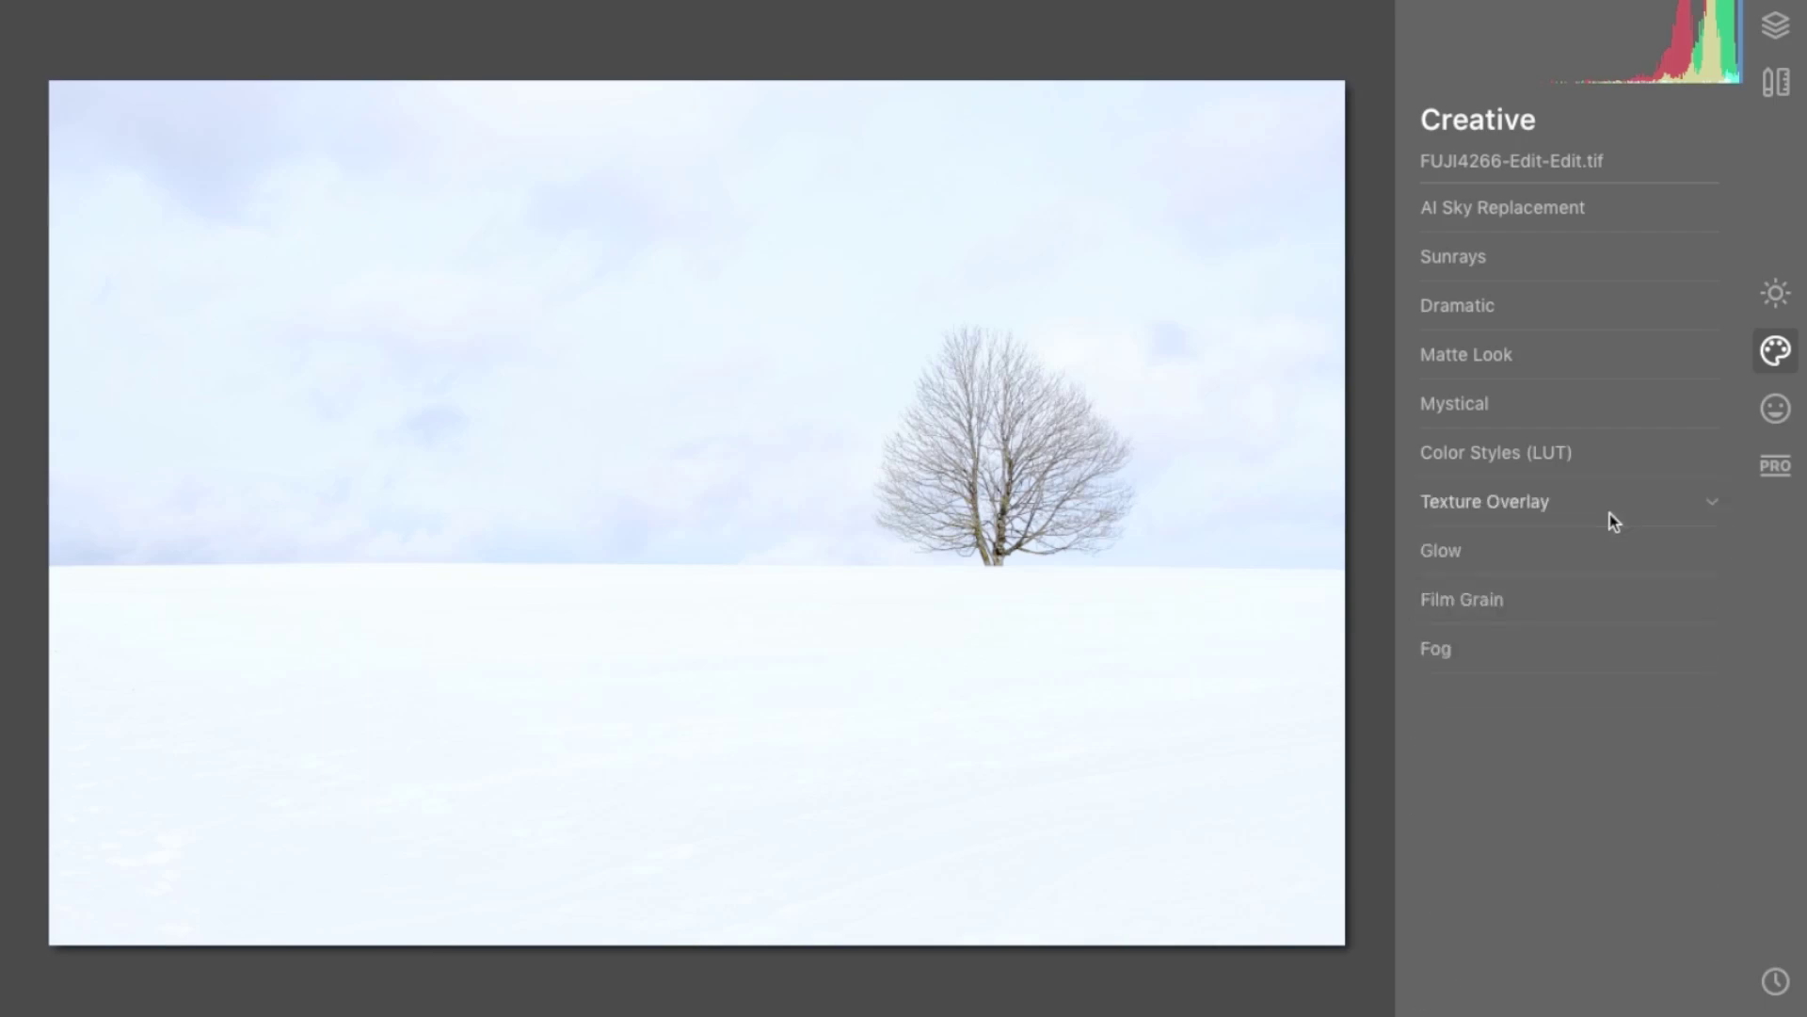
{"action": "left_click", "coordinate": [1596, 566]}
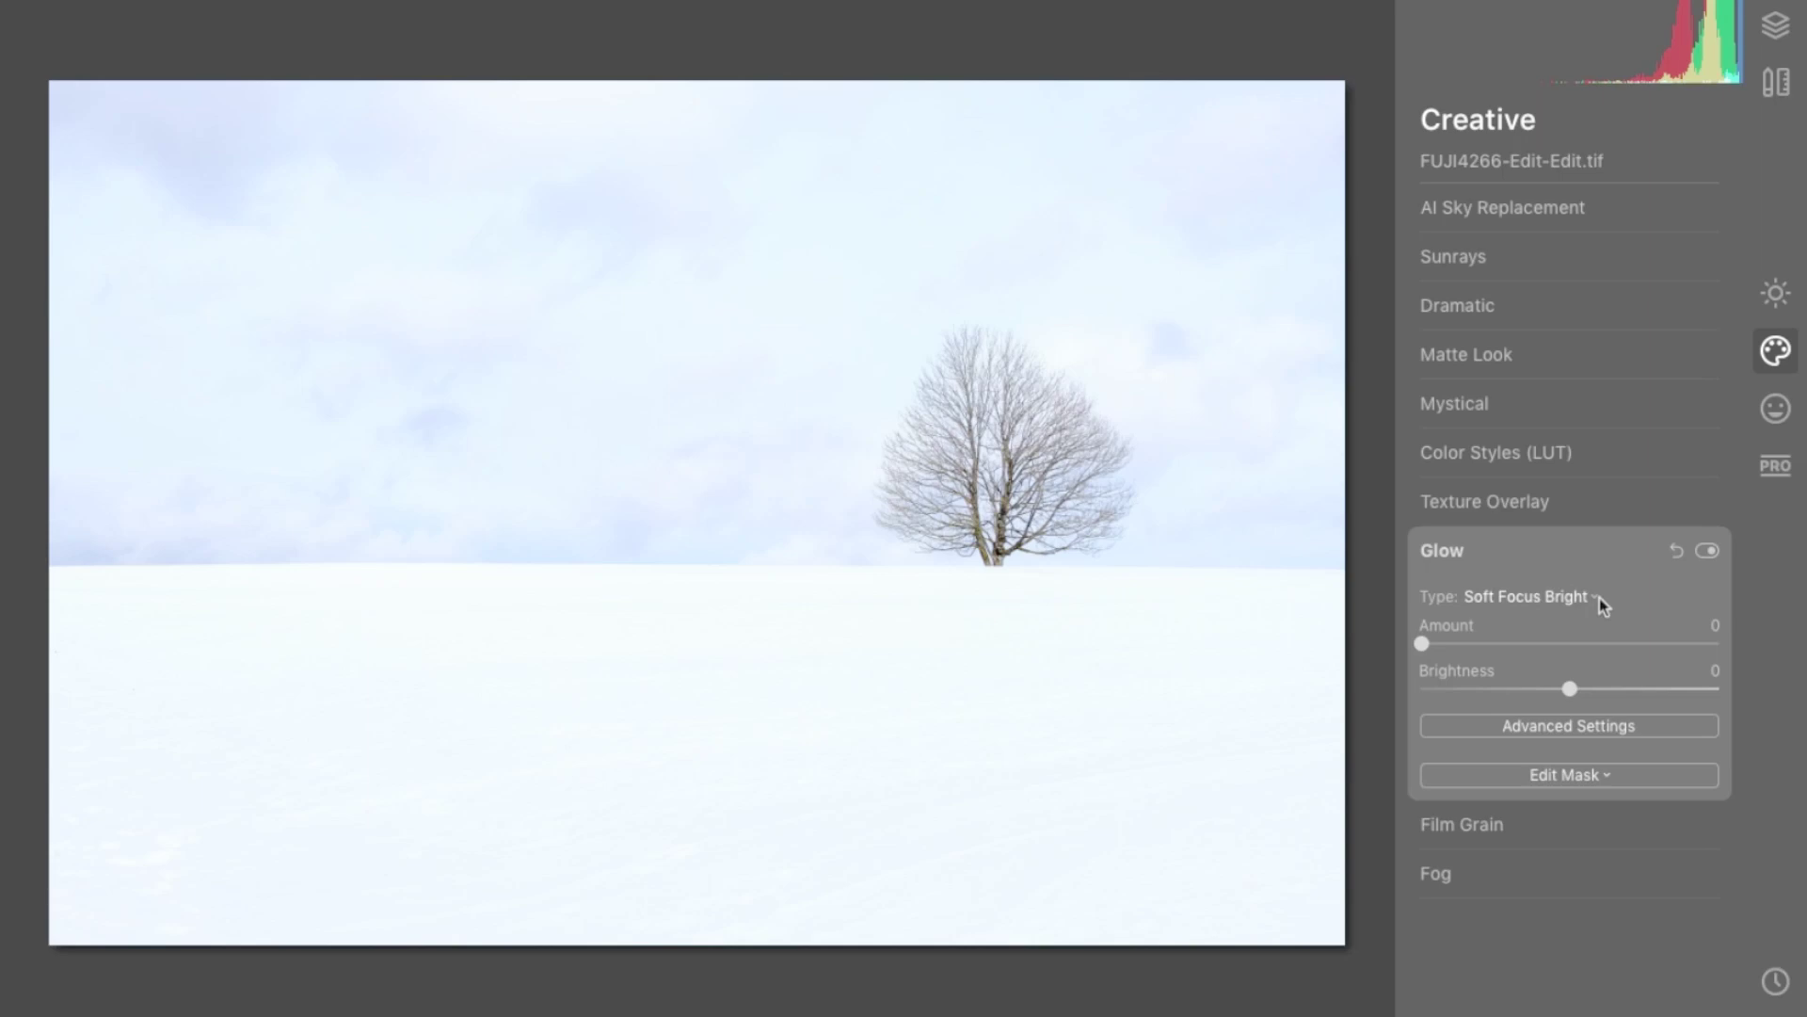
{"action": "left_click", "coordinate": [1601, 597]}
{"action": "left_click", "coordinate": [1619, 563]}
{"action": "left_click", "coordinate": [1610, 726]}
{"action": "left_click", "coordinate": [1602, 568]}
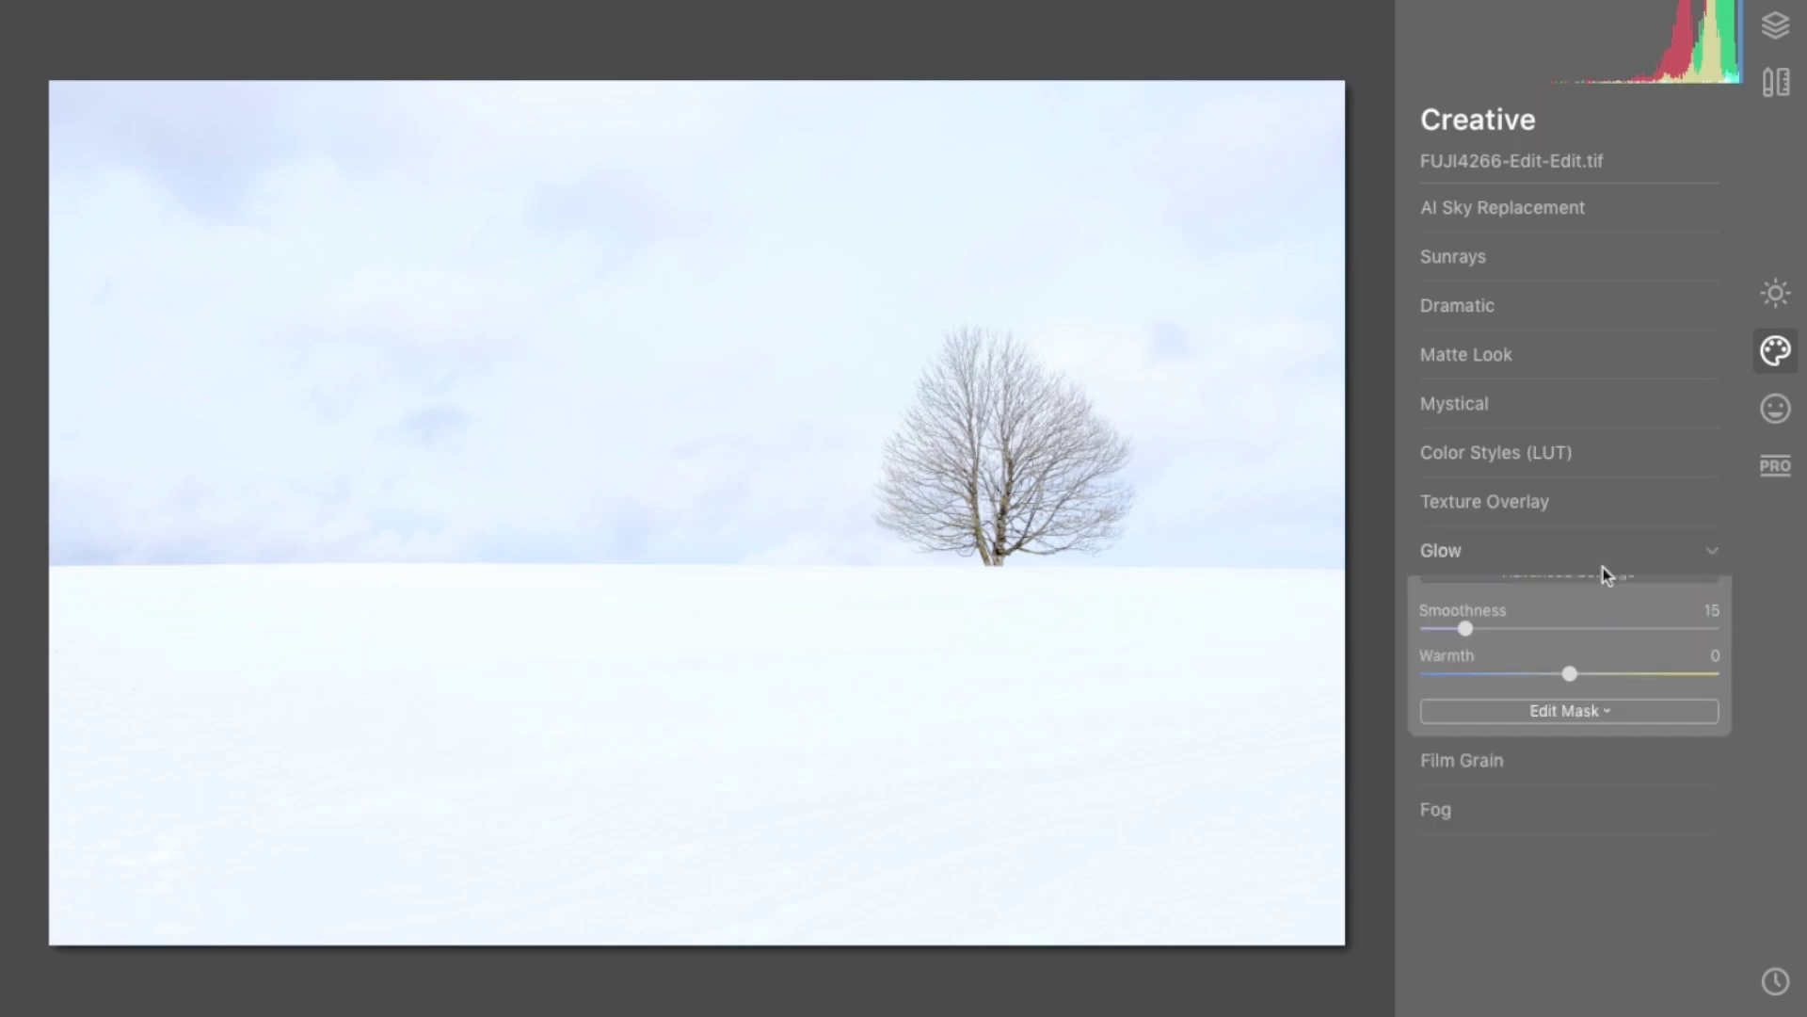
{"action": "left_click", "coordinate": [1601, 602]}
{"action": "left_click", "coordinate": [1603, 616]}
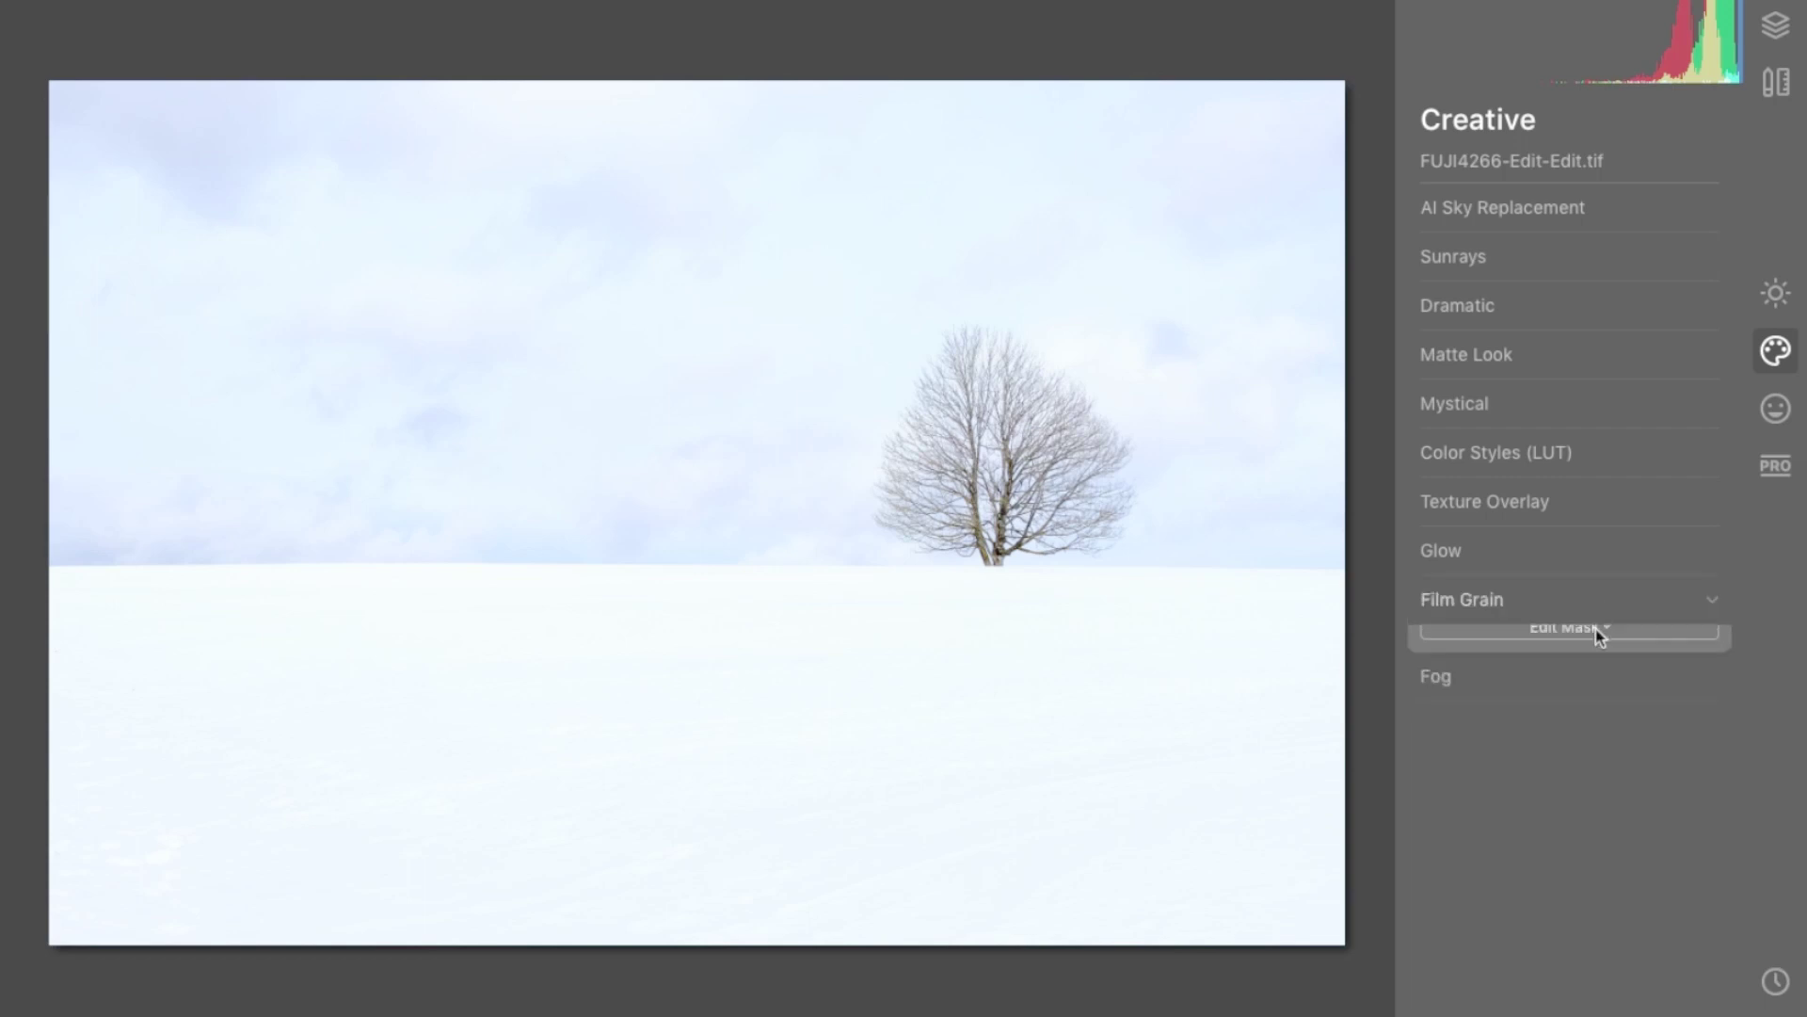
{"action": "left_click", "coordinate": [1590, 663]}
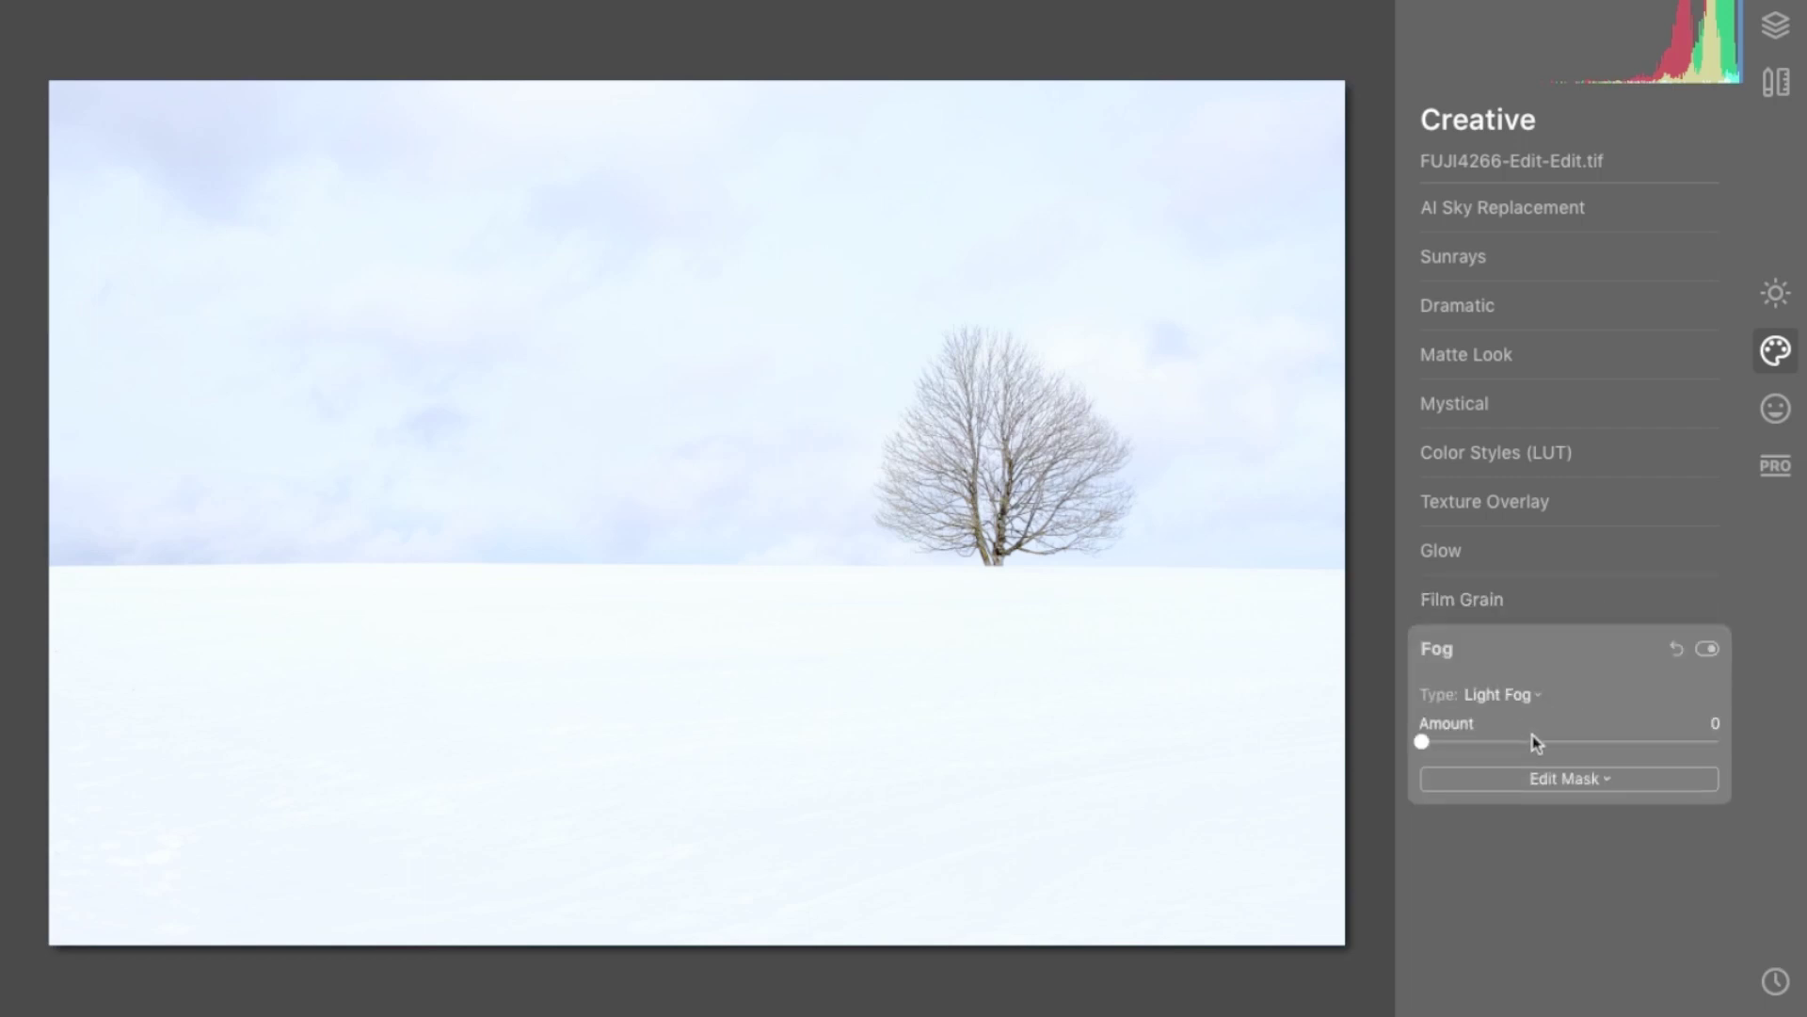
{"action": "mouse_move", "coordinate": [1421, 742]}
{"action": "left_mouse_down"}
{"action": "mouse_move", "coordinate": [1553, 742]}
{"action": "mouse_move", "coordinate": [1369, 743]}
{"action": "left_mouse_up"}
{"action": "left_click", "coordinate": [1612, 649]}
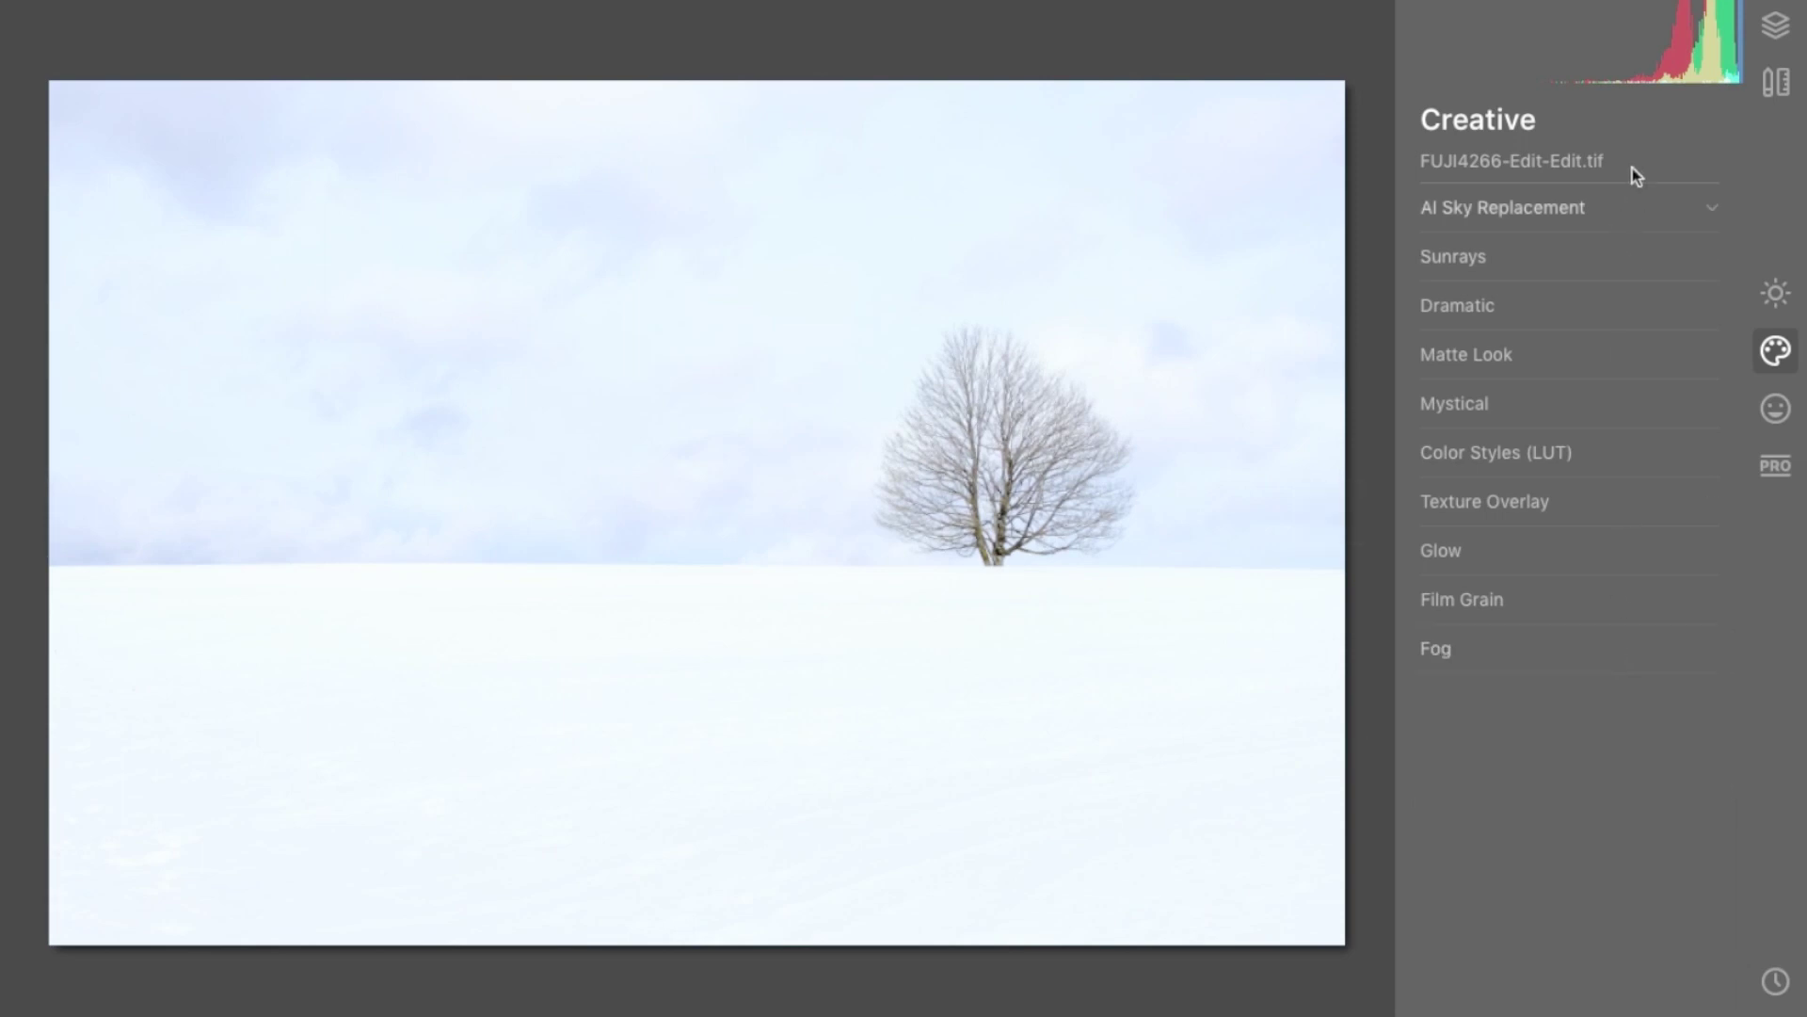
- Switch to the Portrait filters and look at AI Skin Enhancer and Portrait Enhancer
{"action": "left_click", "coordinate": [1775, 407]}
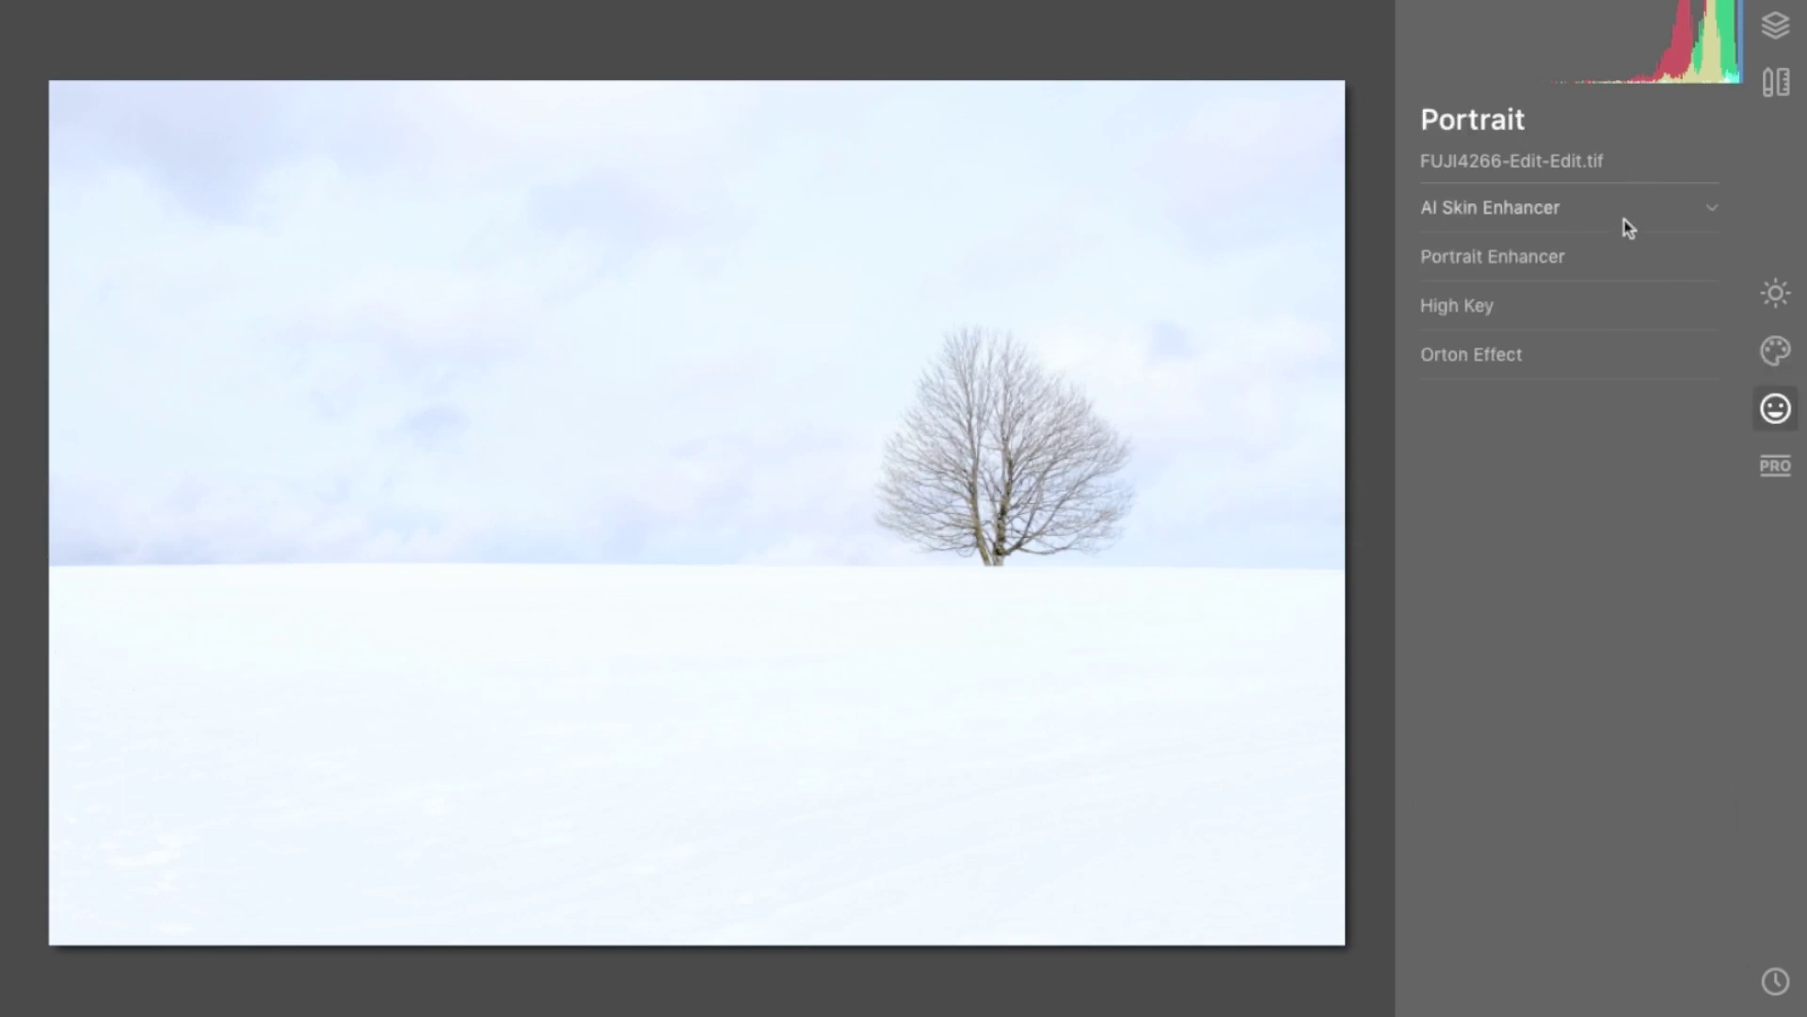
{"action": "left_click", "coordinate": [1527, 209]}
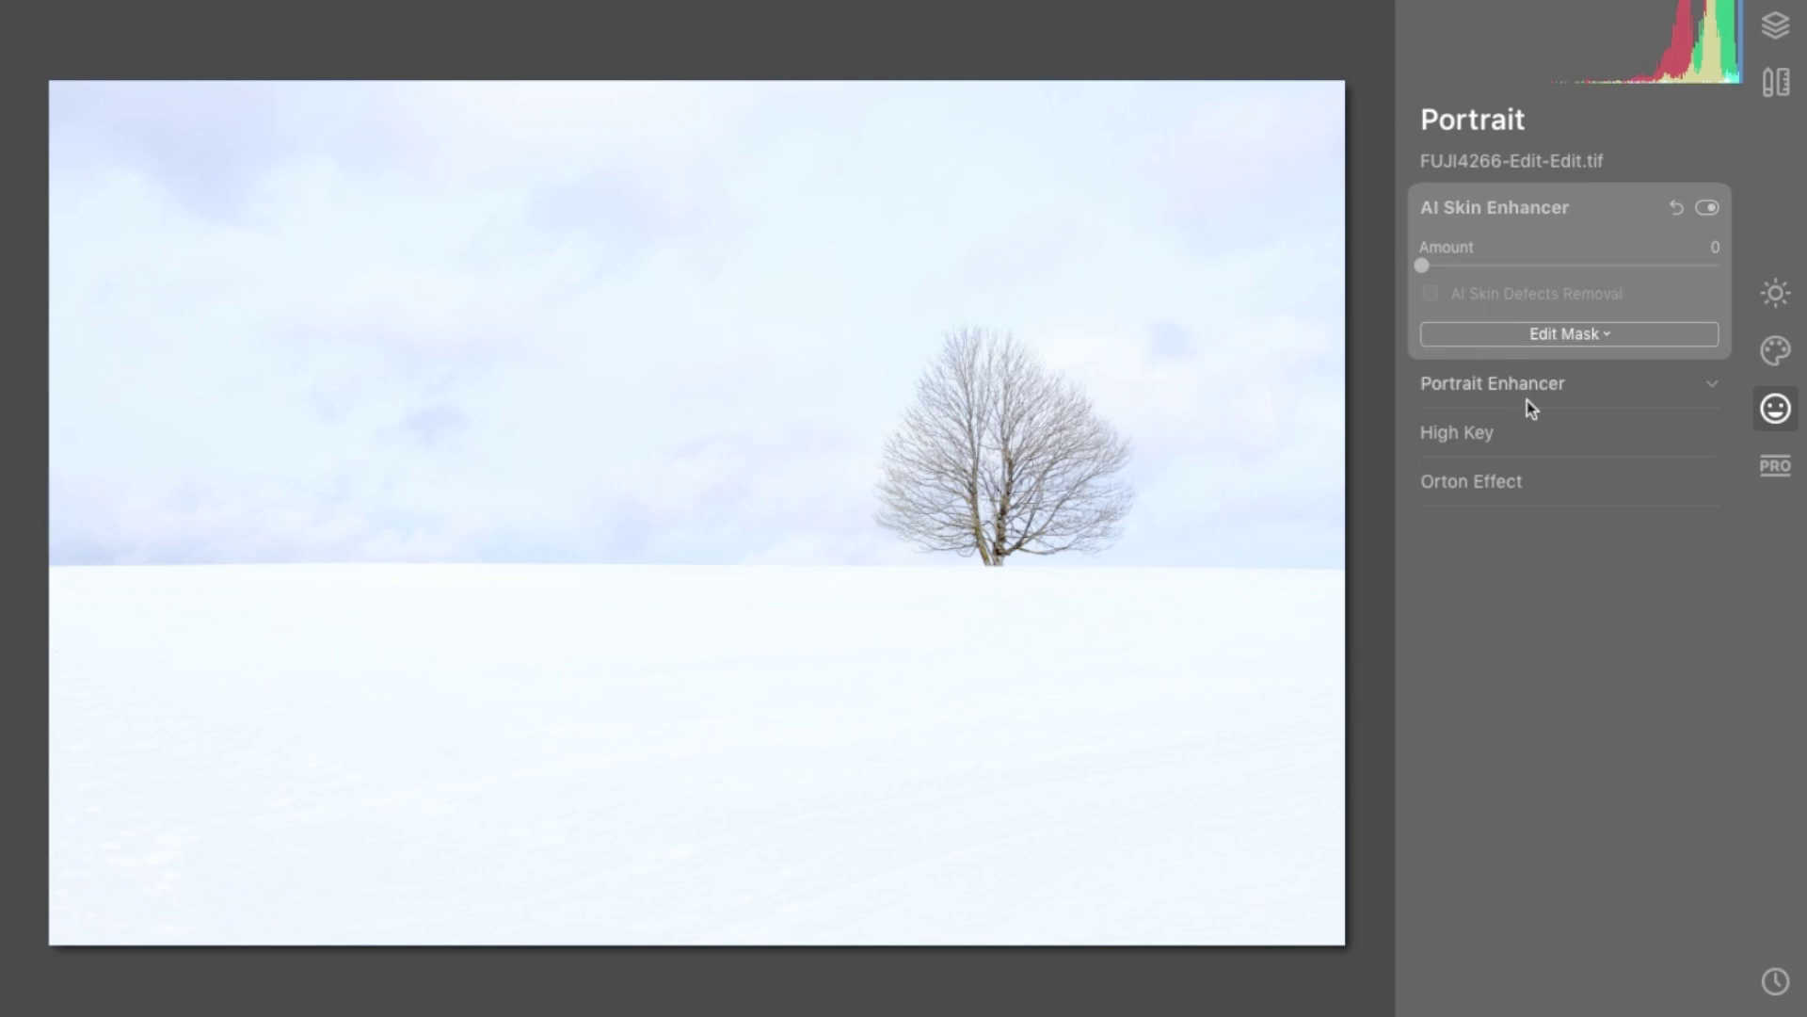
{"action": "left_click", "coordinate": [1594, 392]}
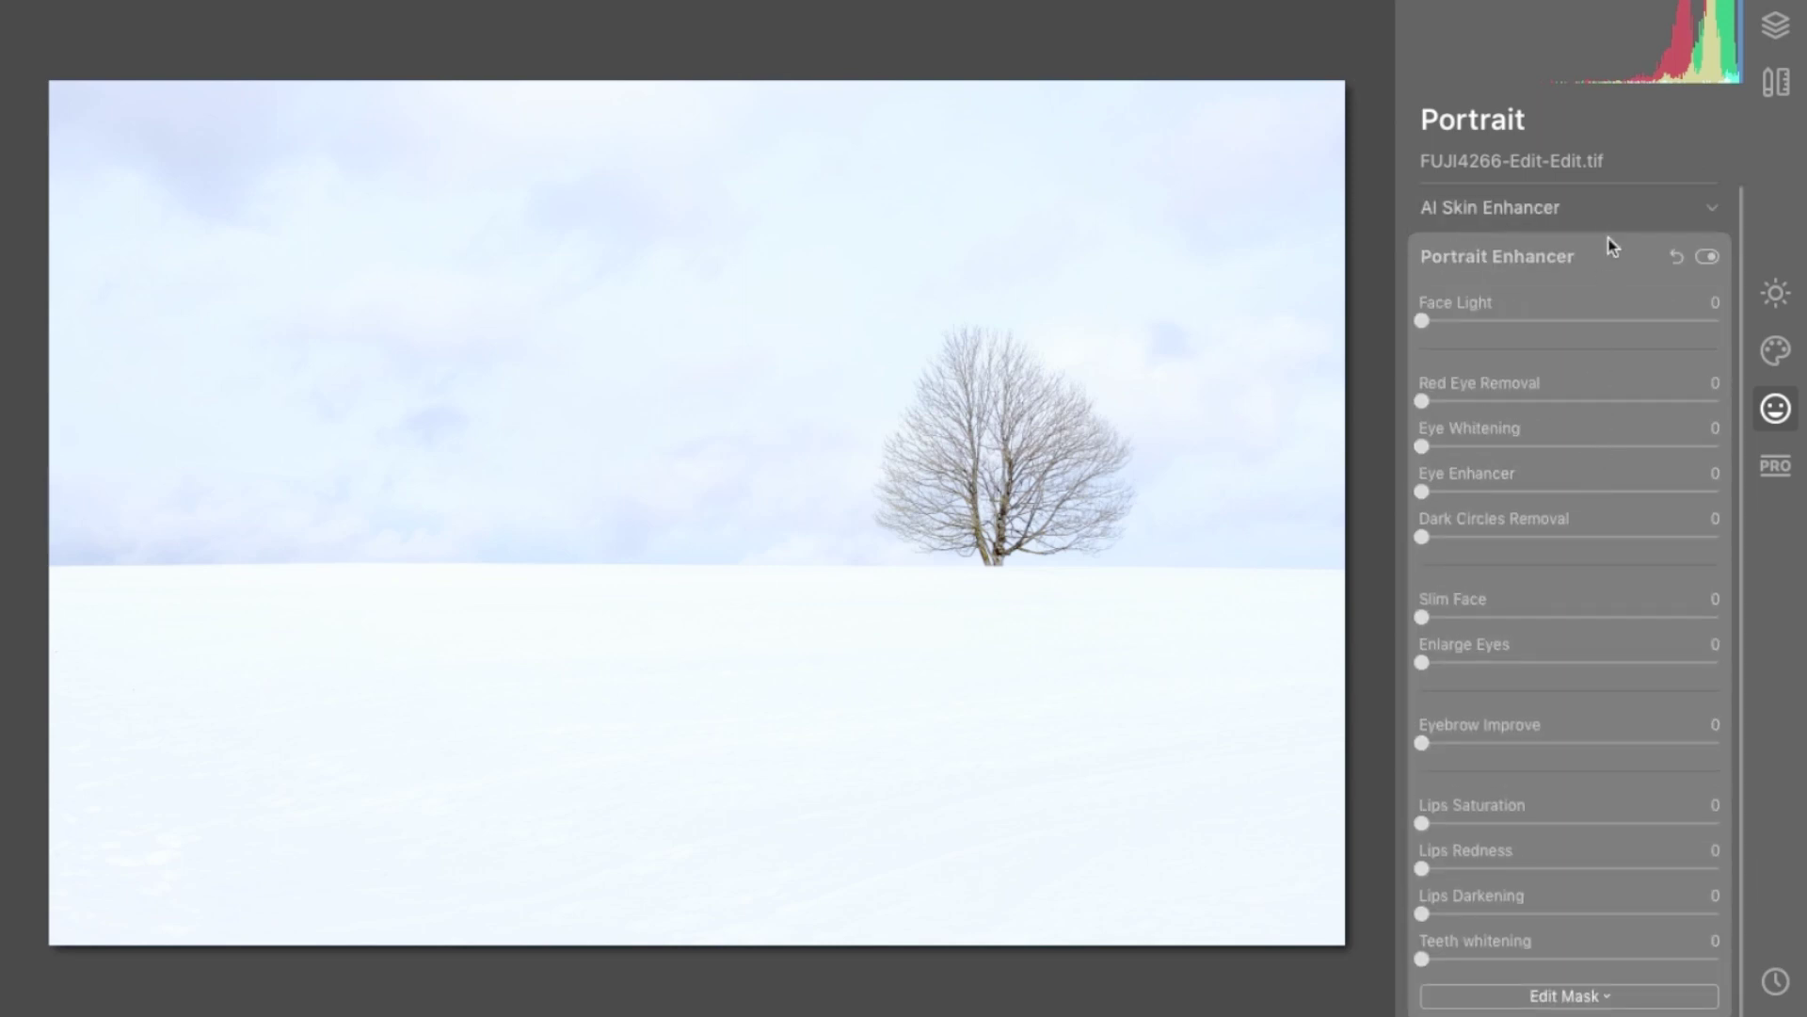
{"action": "scroll", "coordinate": [1553, 476], "scroll_direction": "down", "scroll_amount": 1}
{"action": "scroll", "coordinate": [1544, 452], "scroll_direction": "up", "scroll_amount": 1}
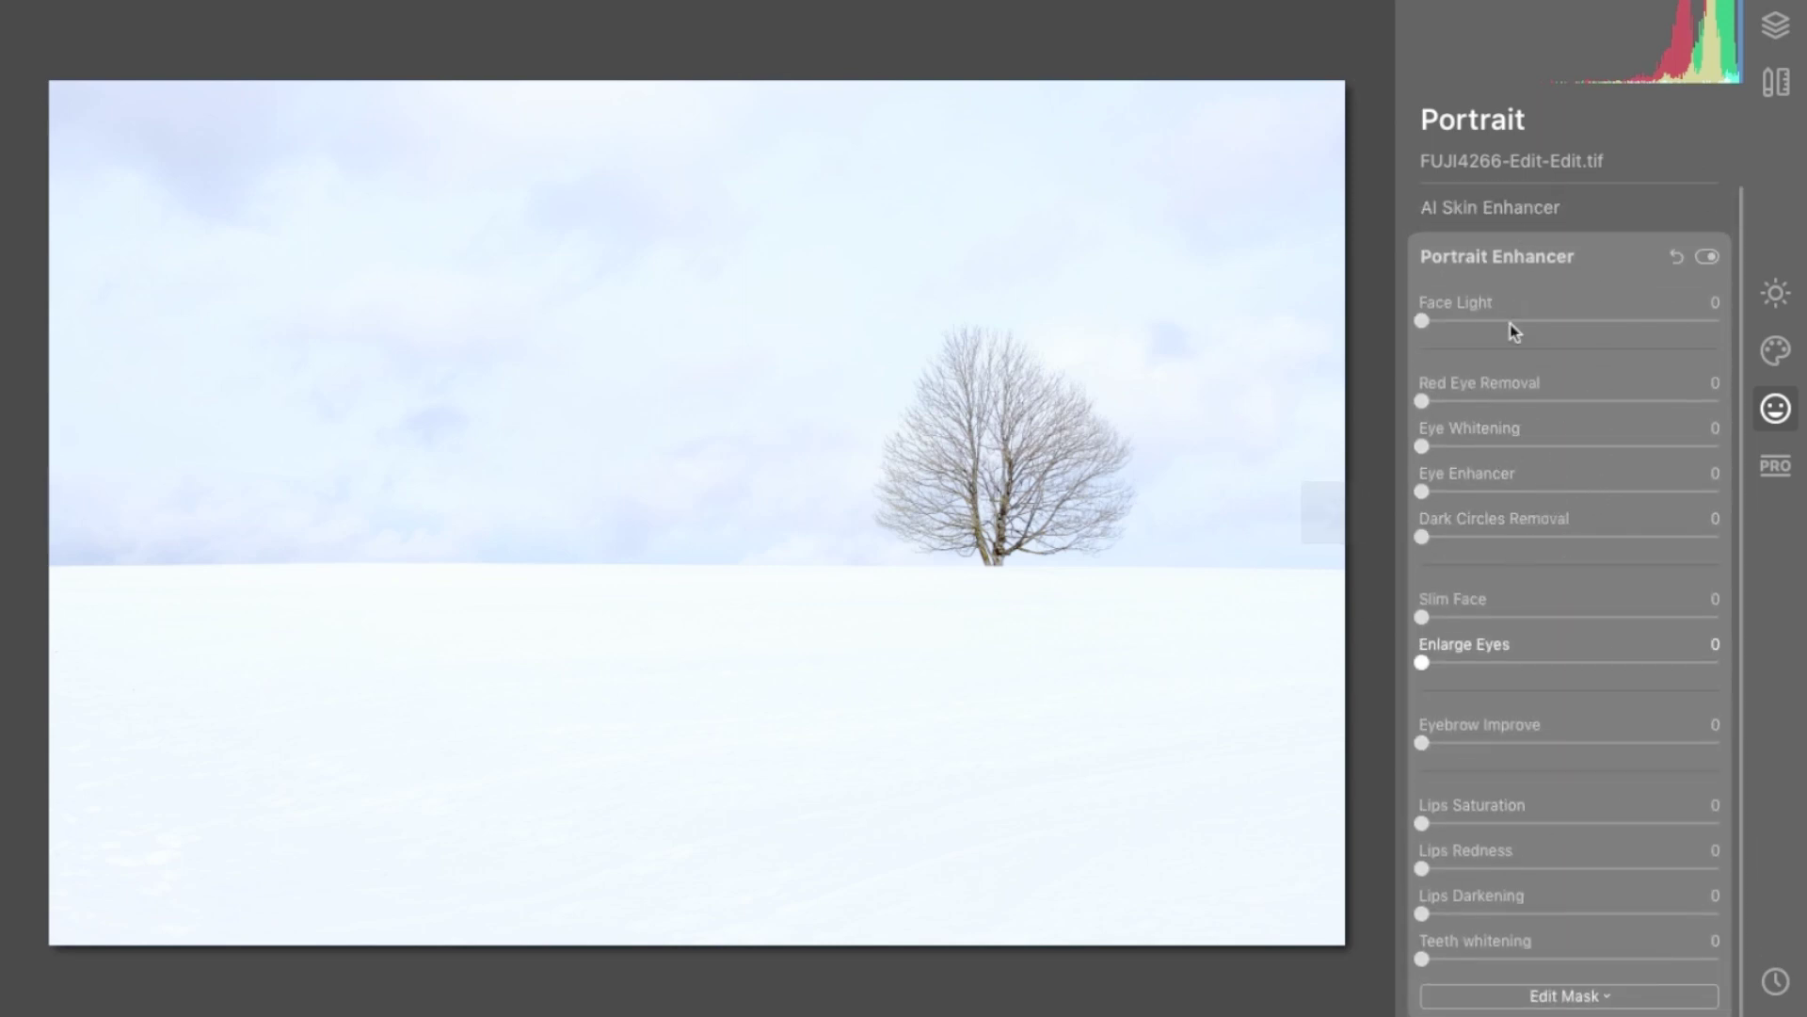
- Expand and collapse the High Key and Orton Effect sections without adjusting them
{"action": "left_click", "coordinate": [1647, 256]}
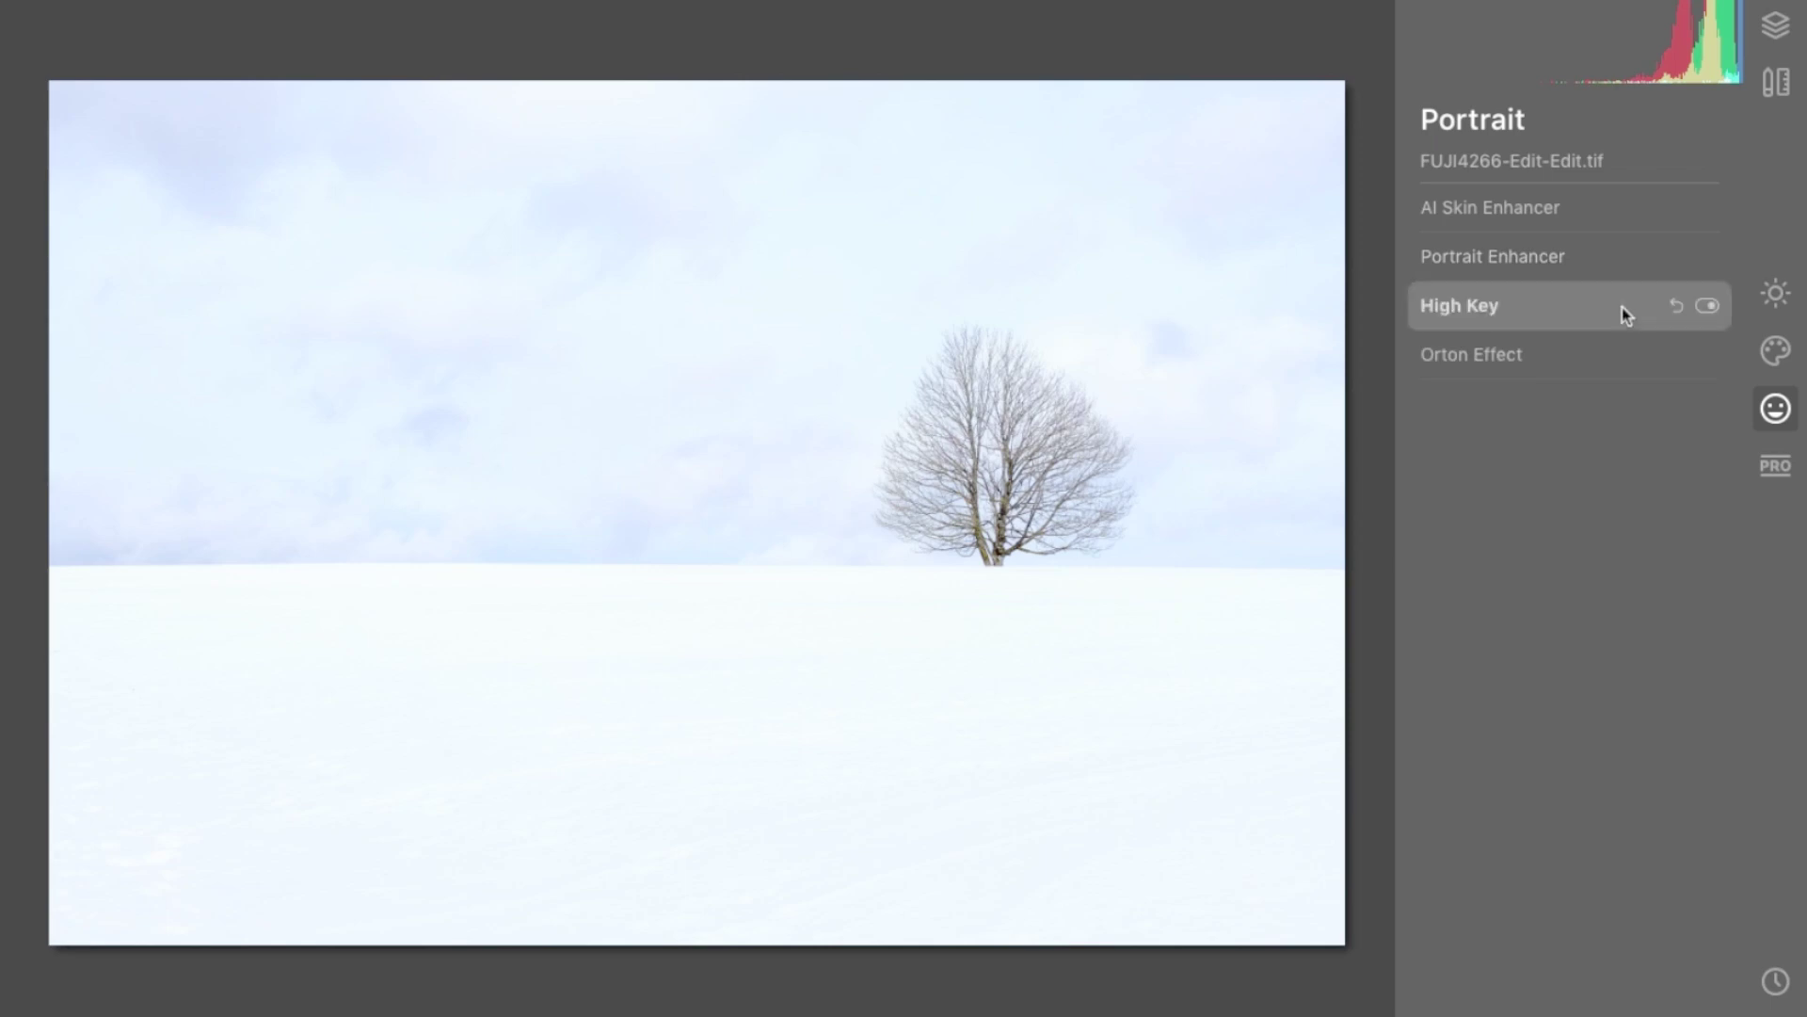
{"action": "left_click", "coordinate": [1623, 307]}
{"action": "left_click", "coordinate": [1612, 267]}
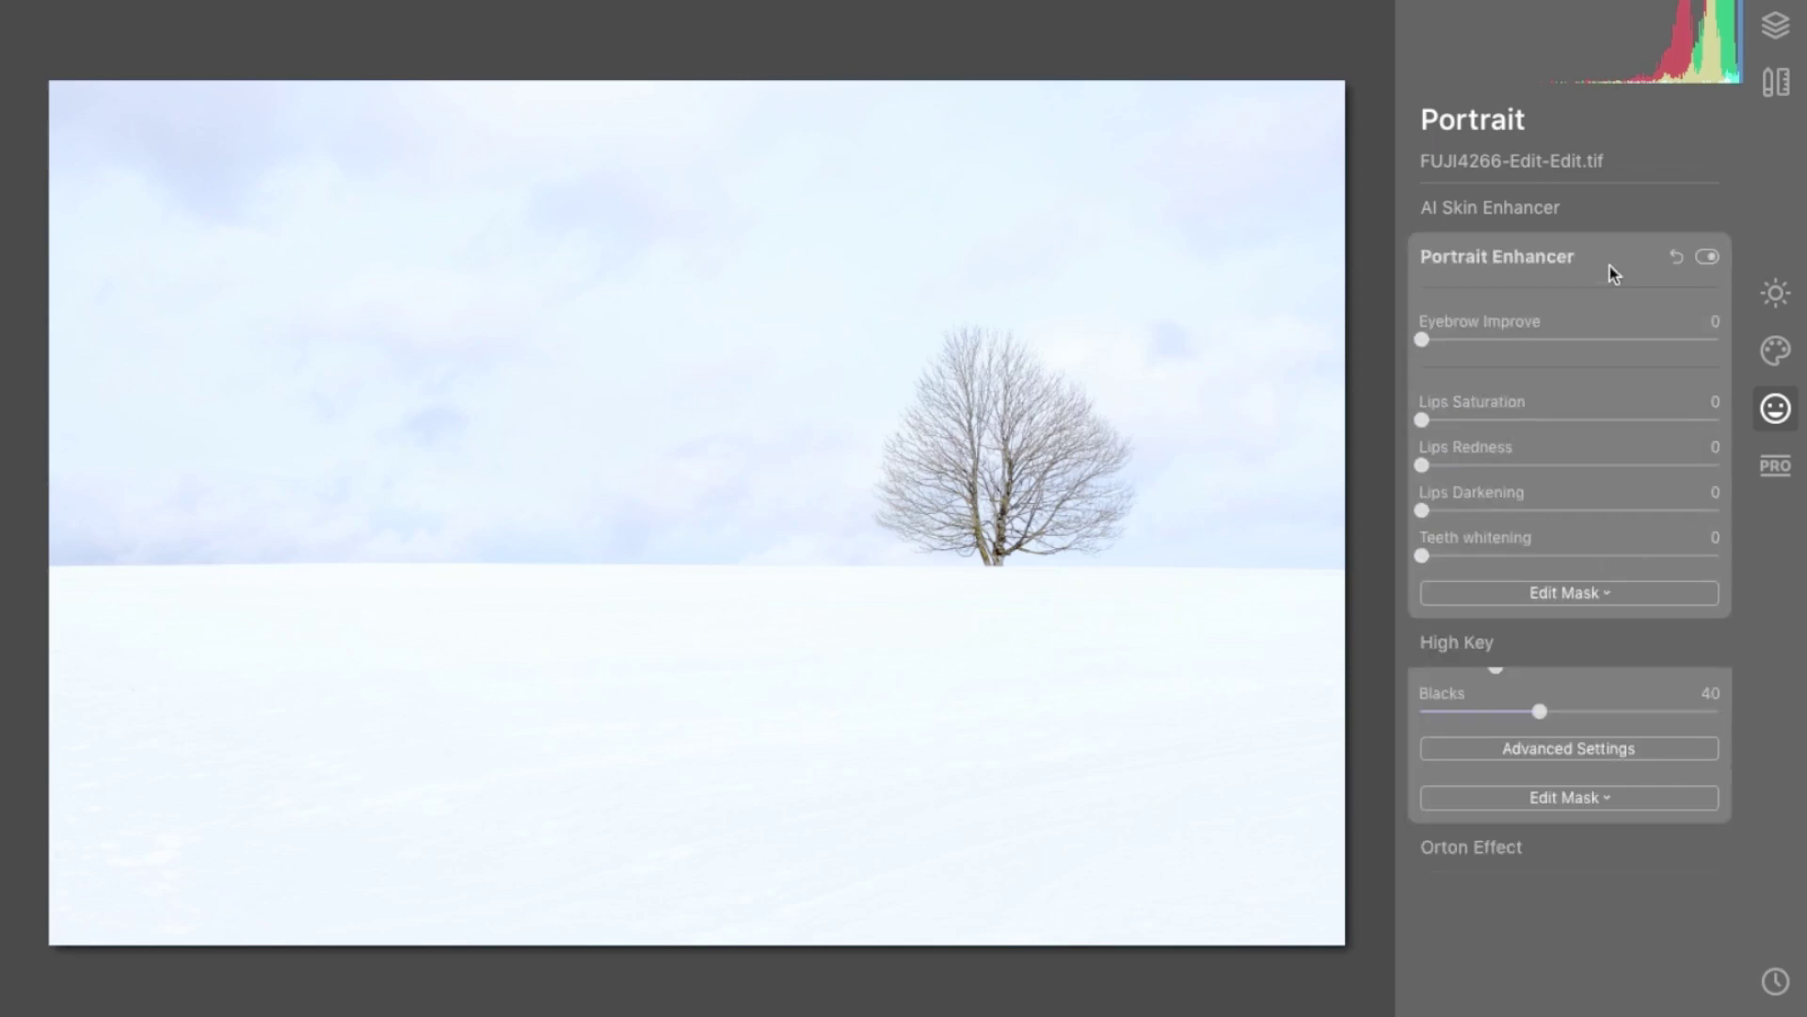
{"action": "left_click", "coordinate": [1610, 266]}
{"action": "left_click", "coordinate": [1616, 303]}
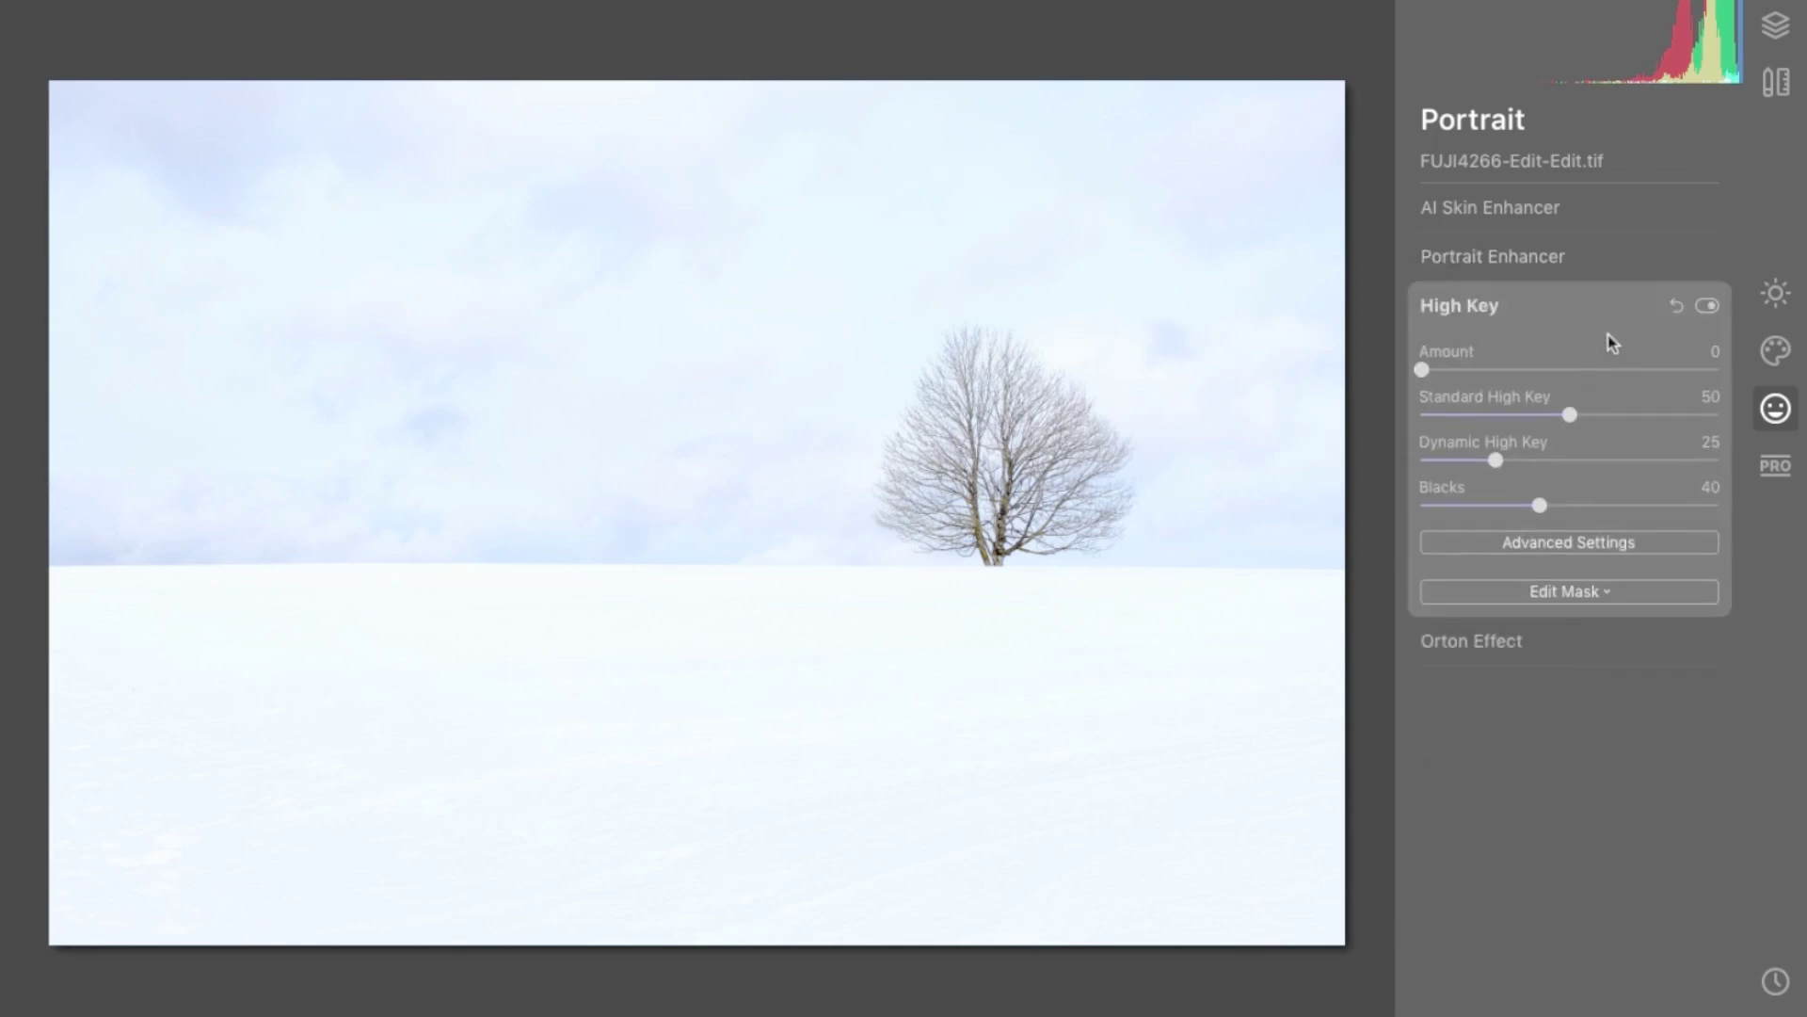
{"action": "left_click", "coordinate": [1613, 313]}
{"action": "left_click", "coordinate": [1614, 356]}
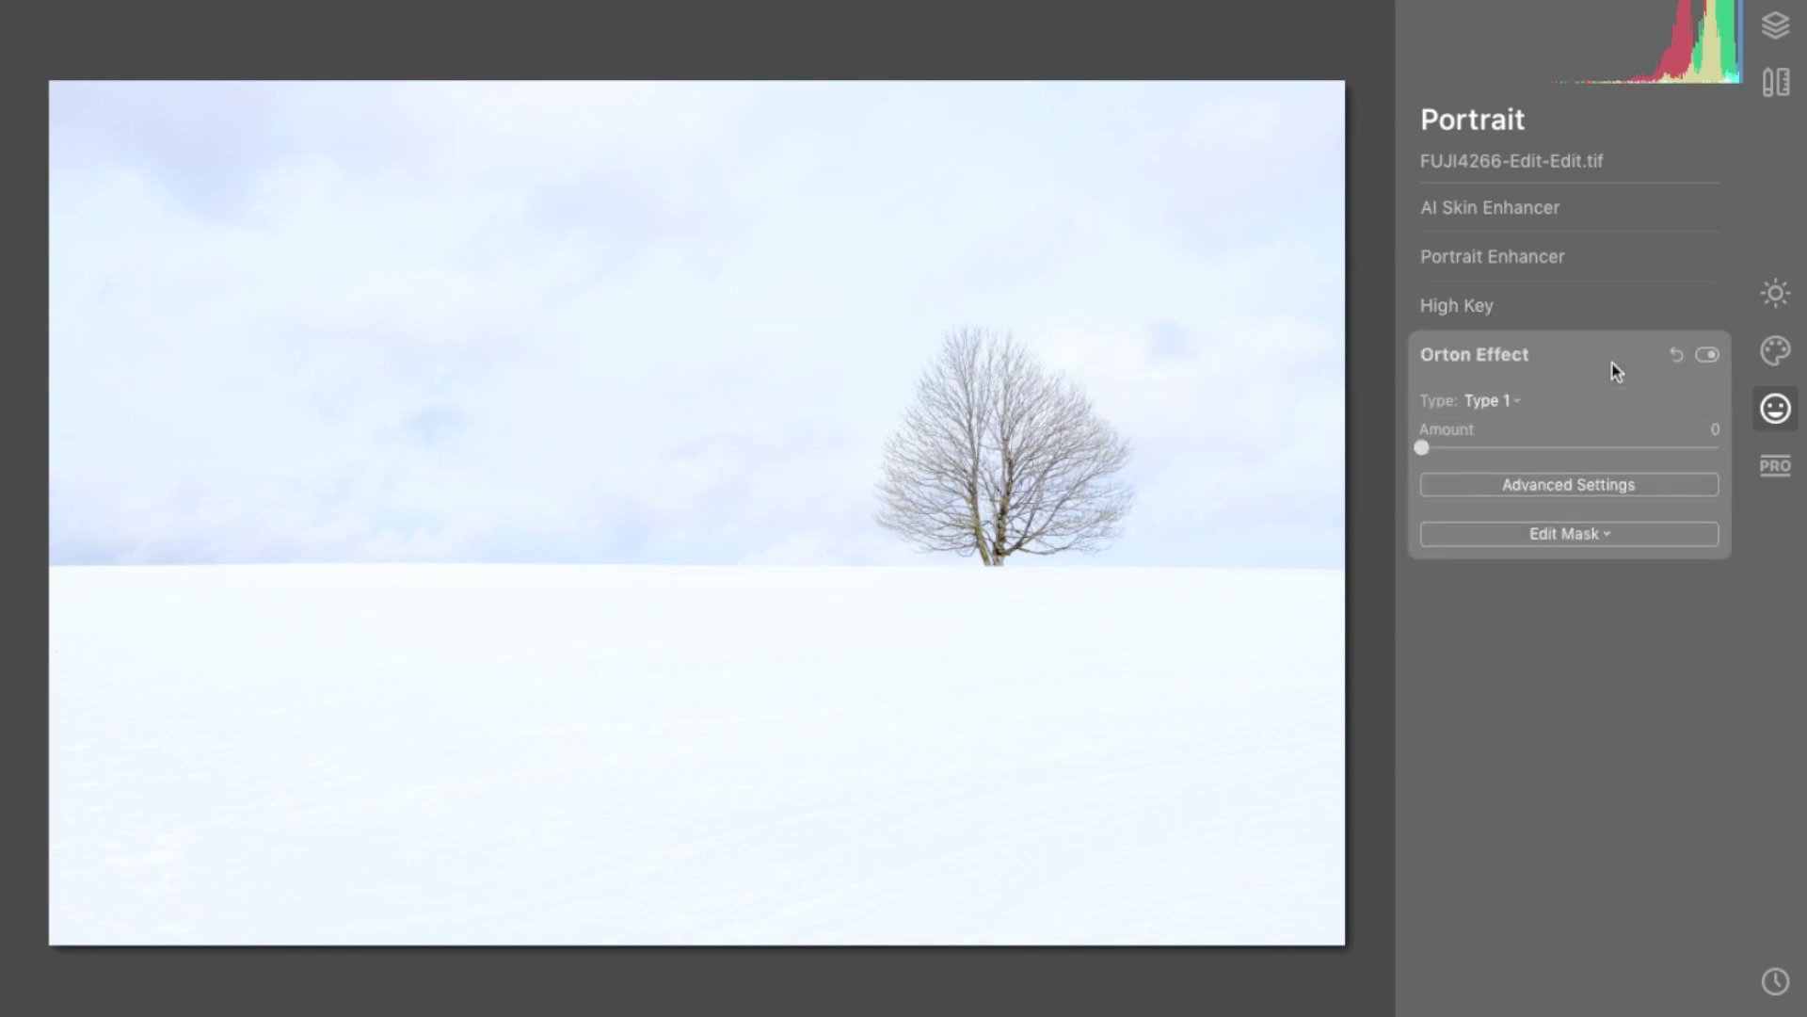
{"action": "left_click", "coordinate": [1614, 367]}
- In the Professional tools, look through Advanced Contrast, Adjustable Gradient, Dodge & Burn and Color Enhancer
{"action": "left_click", "coordinate": [1774, 466]}
{"action": "left_click", "coordinate": [1597, 211]}
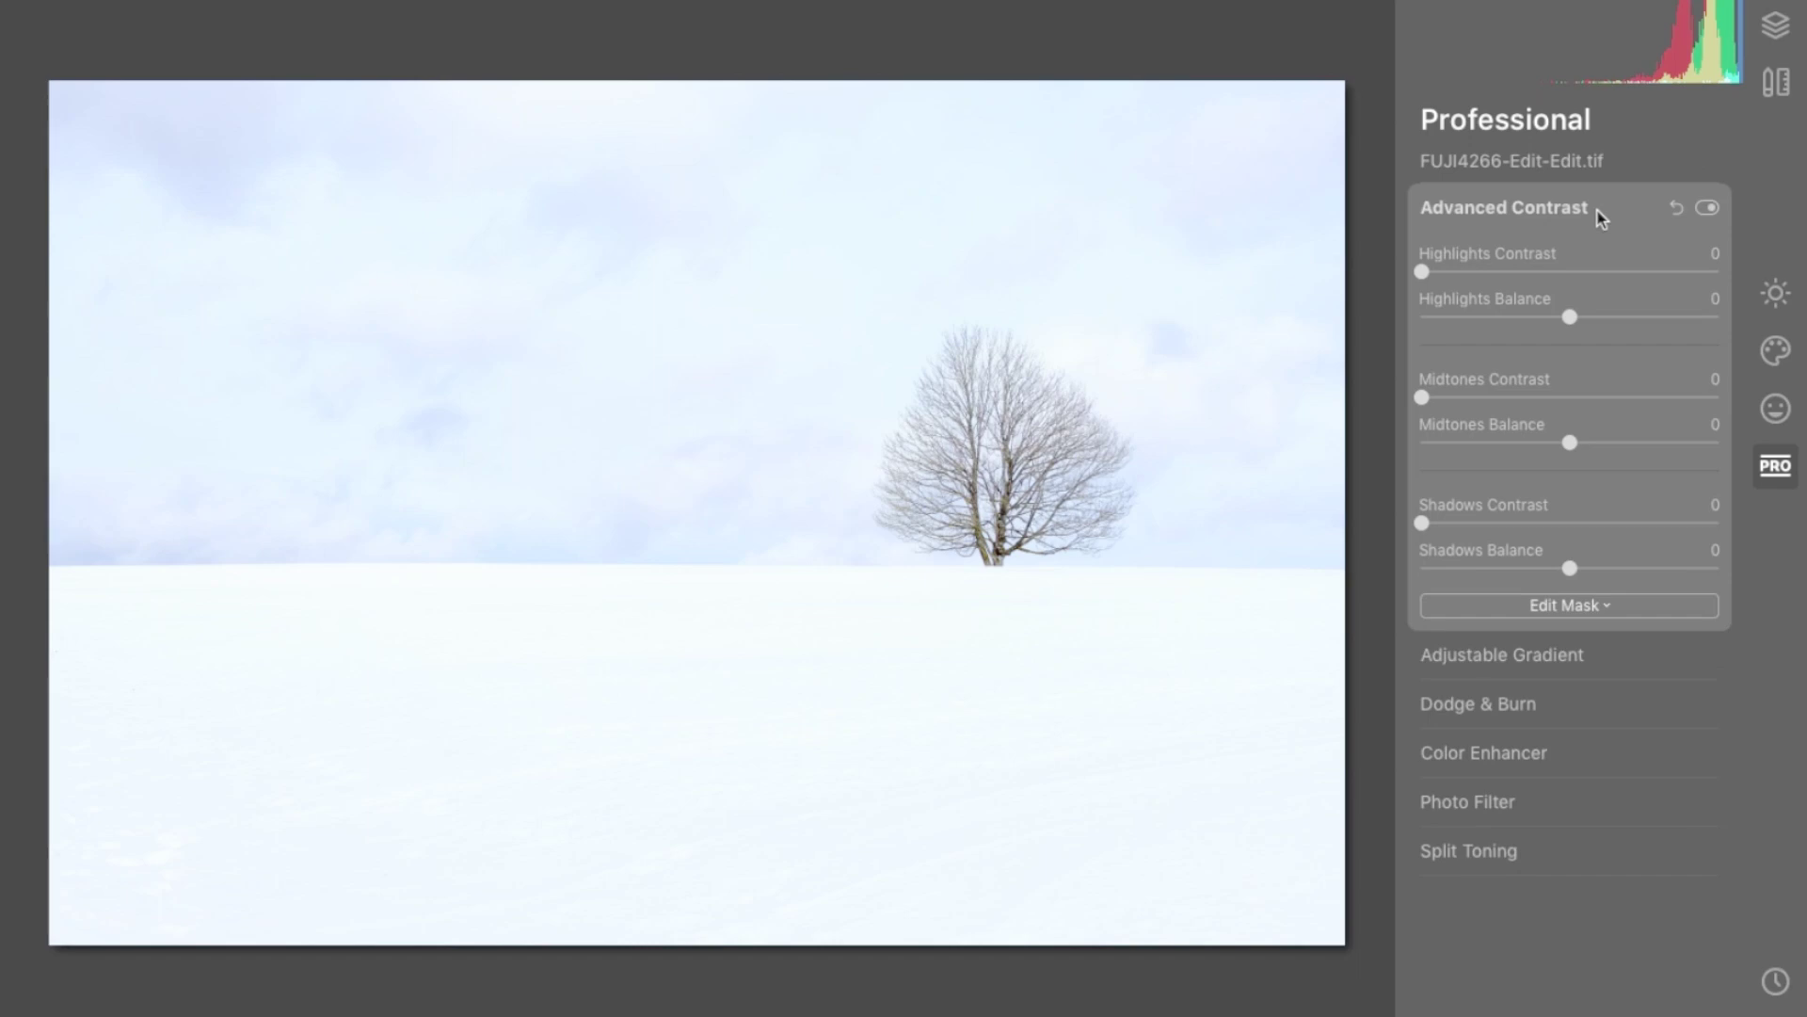
{"action": "left_click", "coordinate": [1598, 210]}
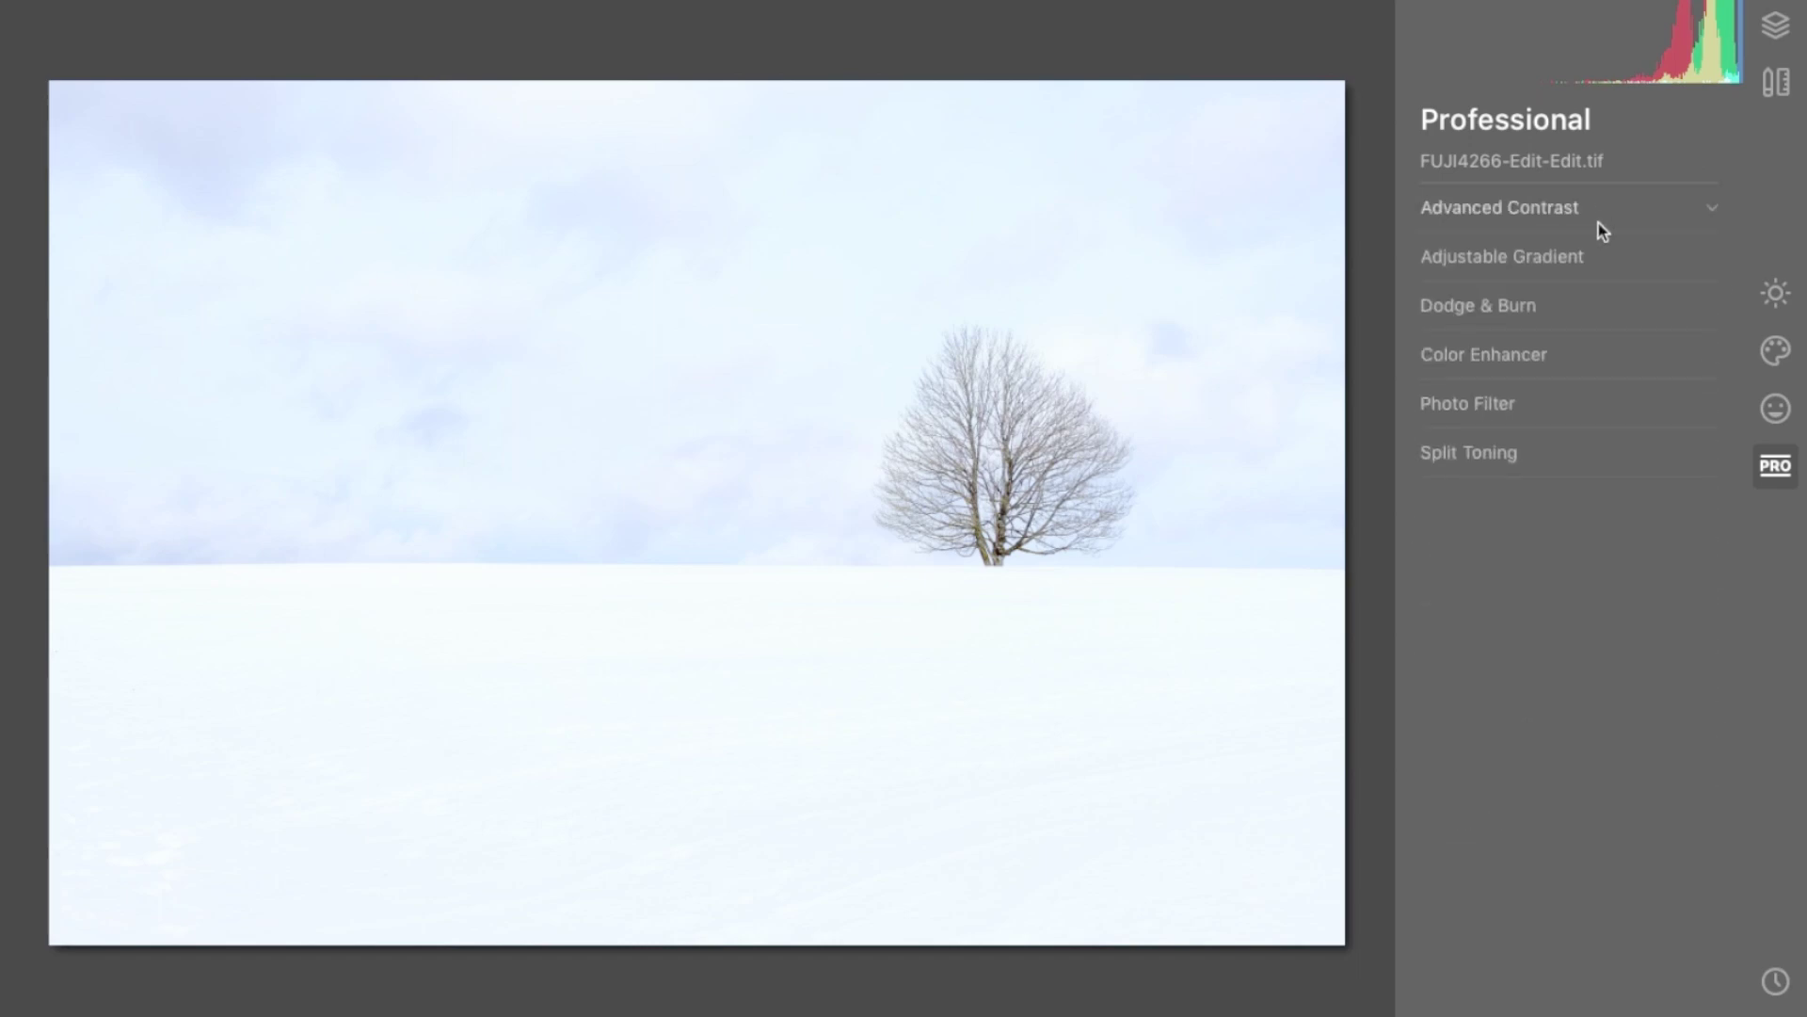
{"action": "left_click", "coordinate": [1599, 264]}
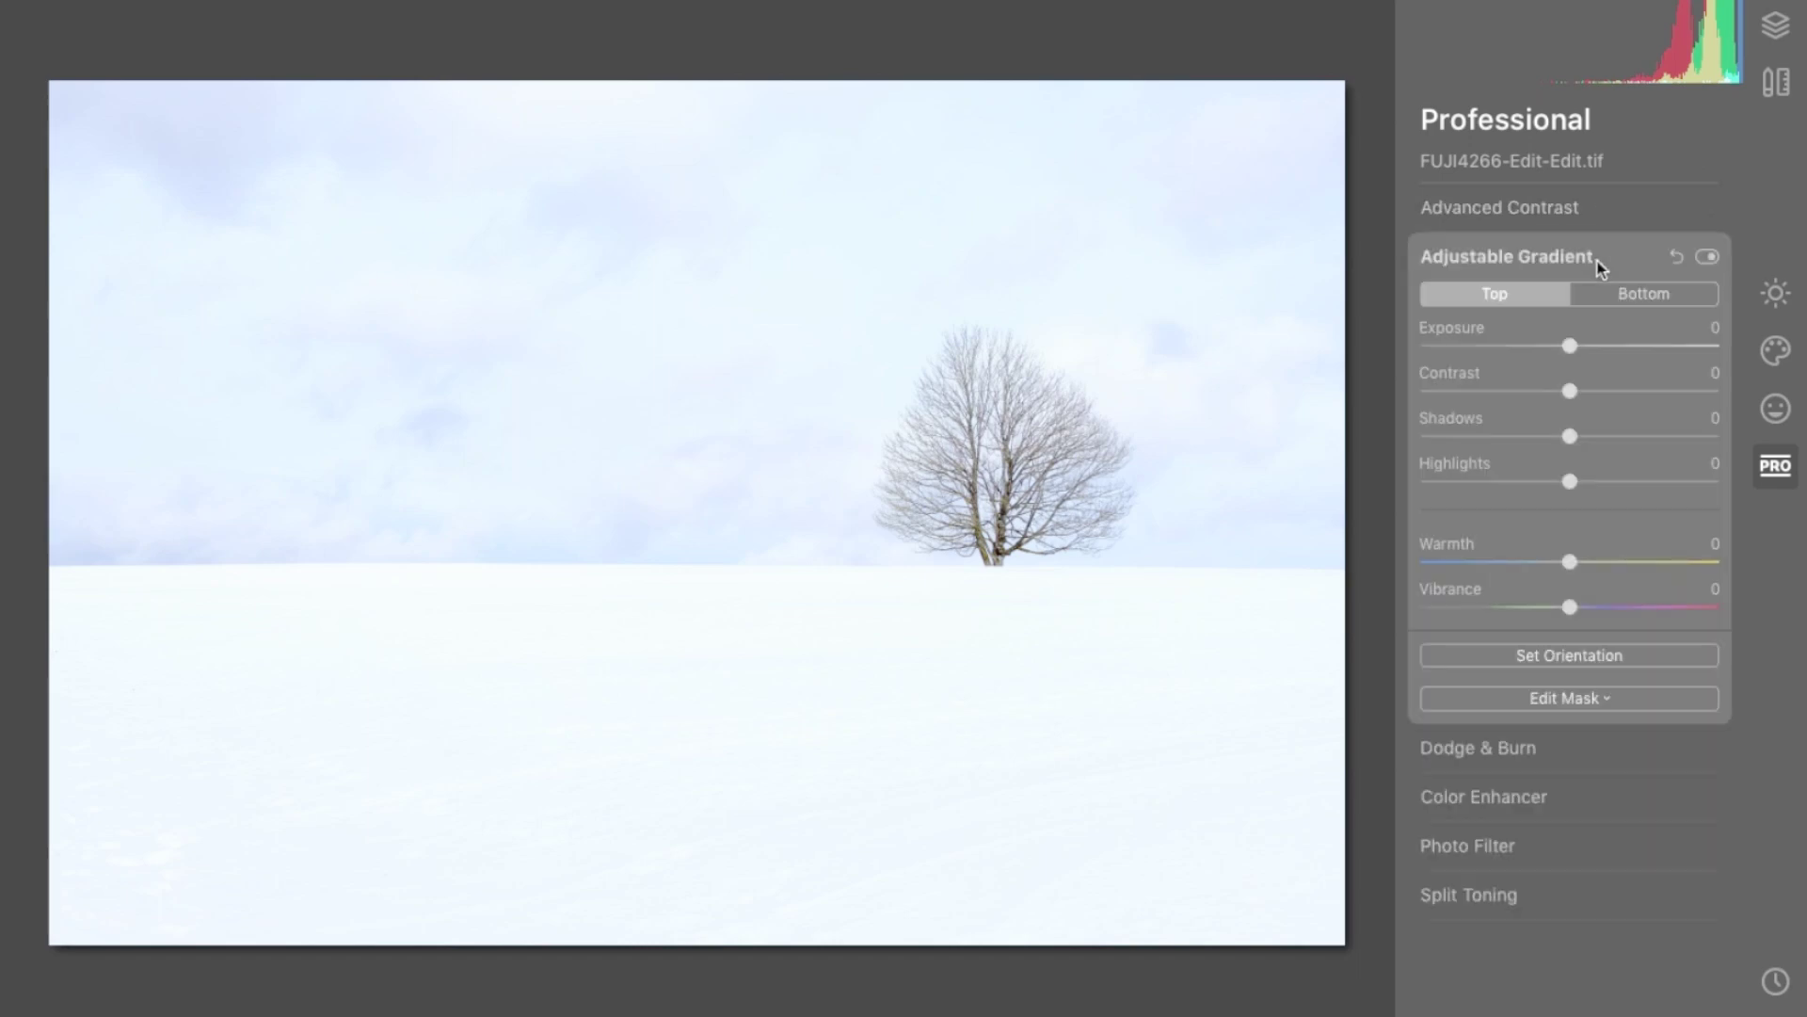
{"action": "left_click", "coordinate": [1597, 261]}
{"action": "left_click", "coordinate": [1587, 313]}
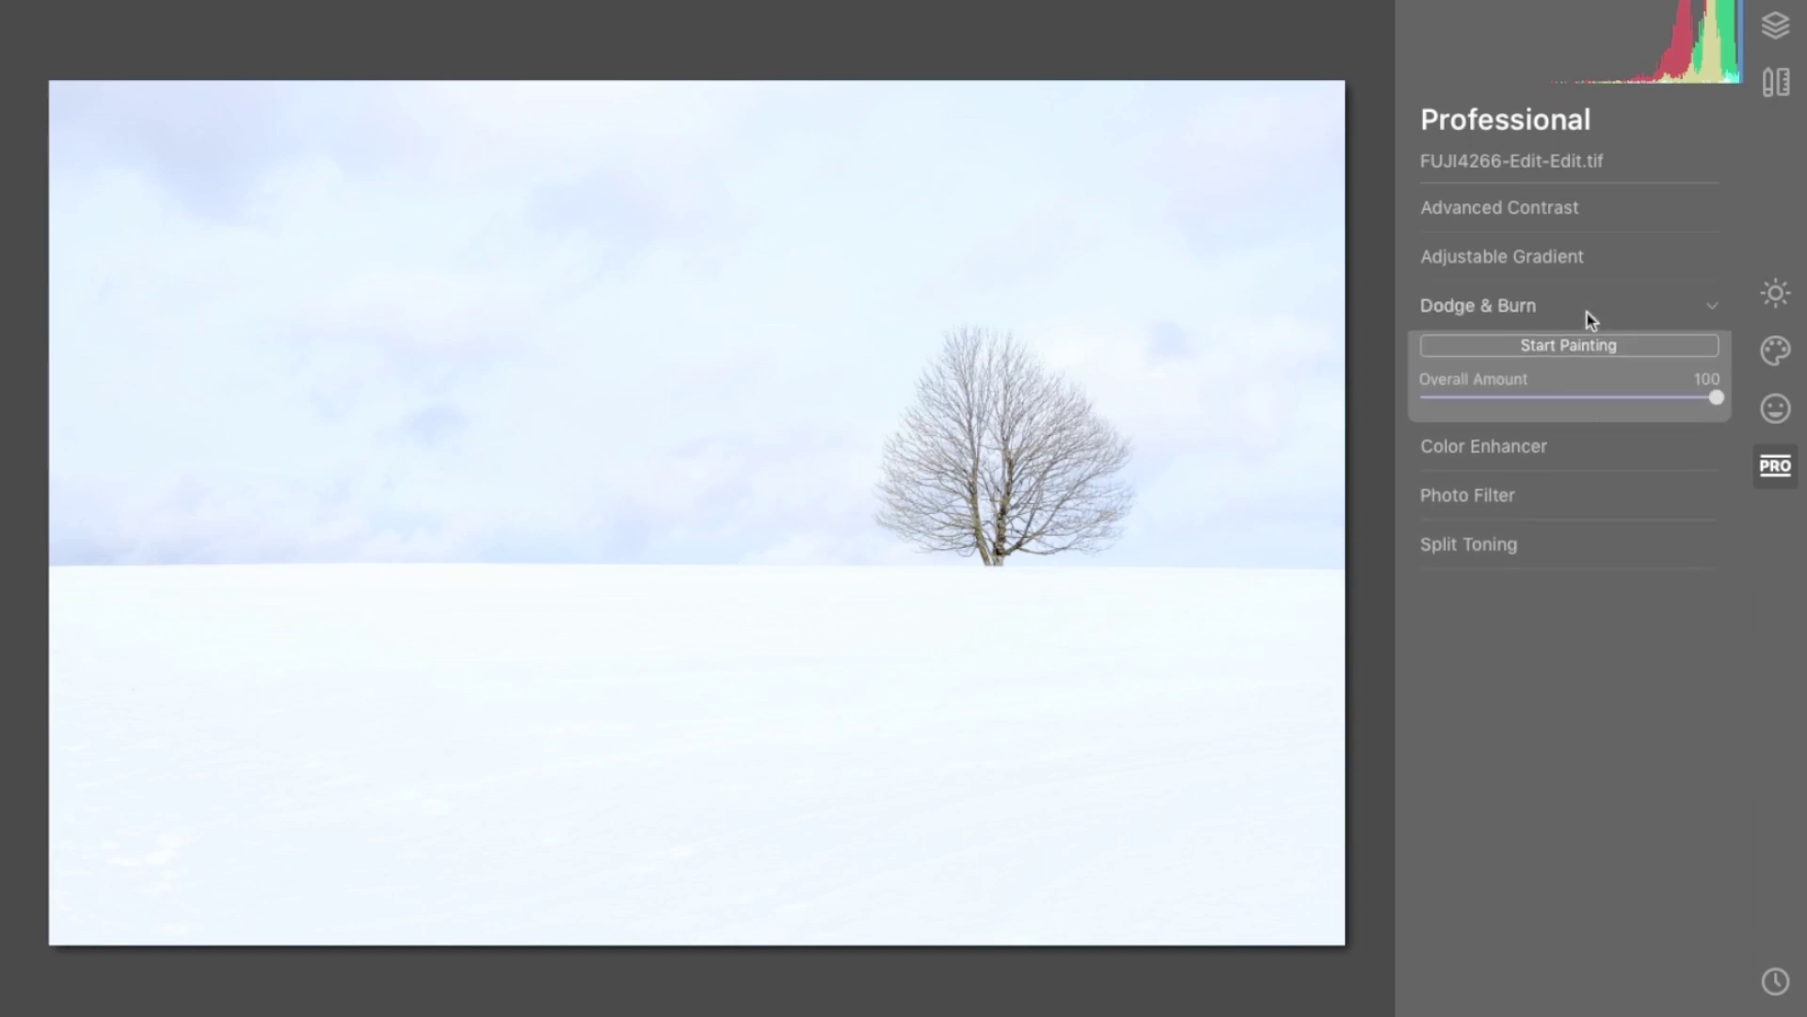
{"action": "left_click", "coordinate": [1578, 375]}
{"action": "left_click", "coordinate": [1578, 371]}
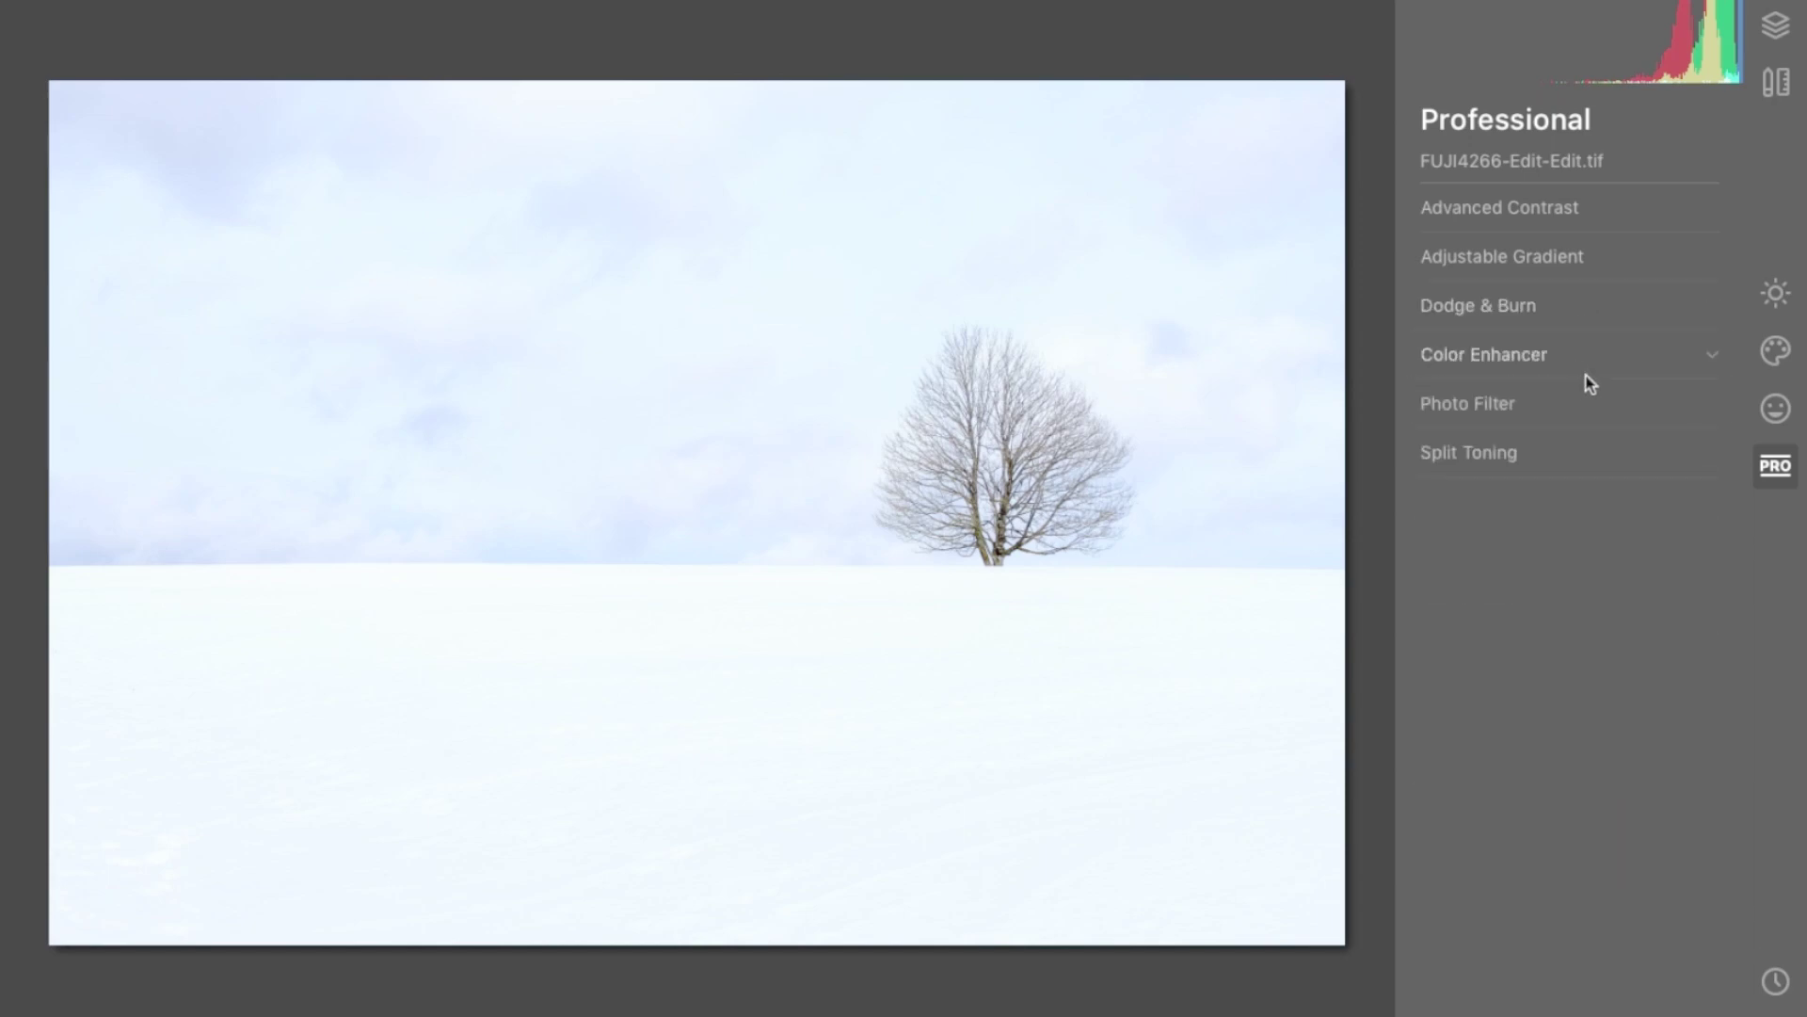
- Look at Photo Filter and Split Toning, then return to the Essentials tools
{"action": "left_click", "coordinate": [1587, 404]}
{"action": "left_click", "coordinate": [1590, 407]}
{"action": "left_click", "coordinate": [1592, 443]}
{"action": "left_click", "coordinate": [1593, 448]}
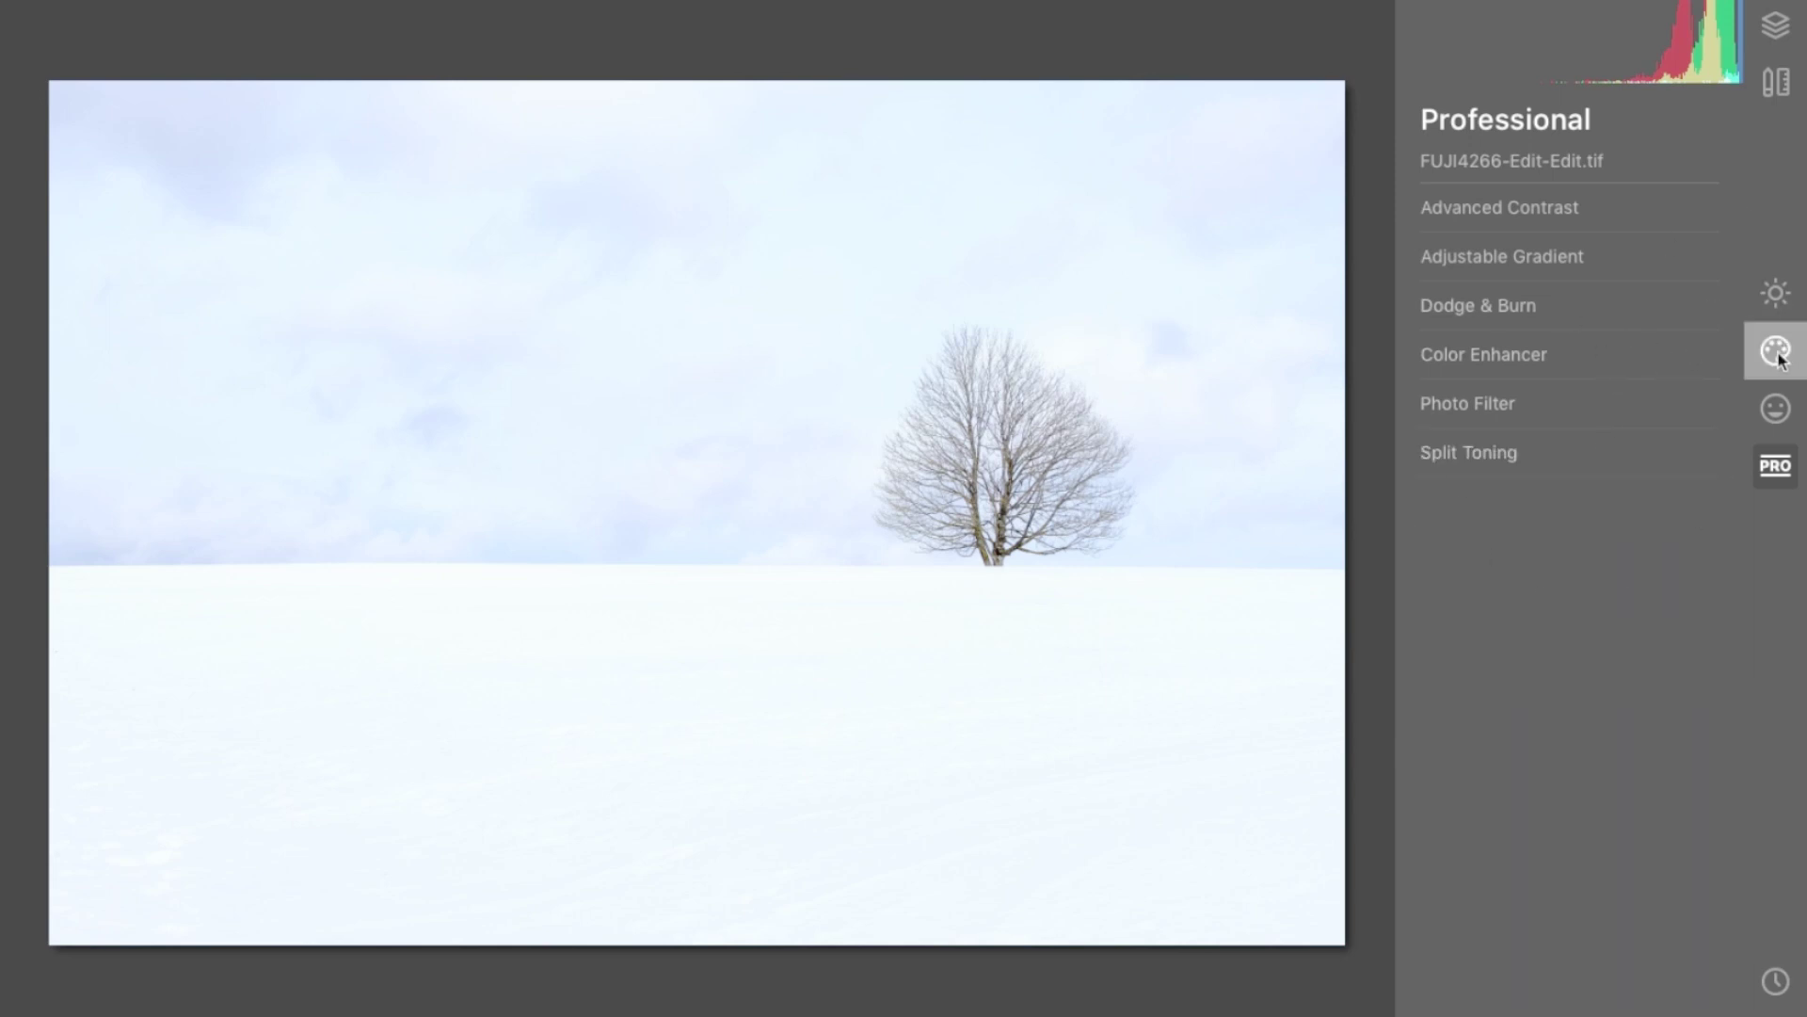
{"action": "left_click", "coordinate": [1776, 293]}
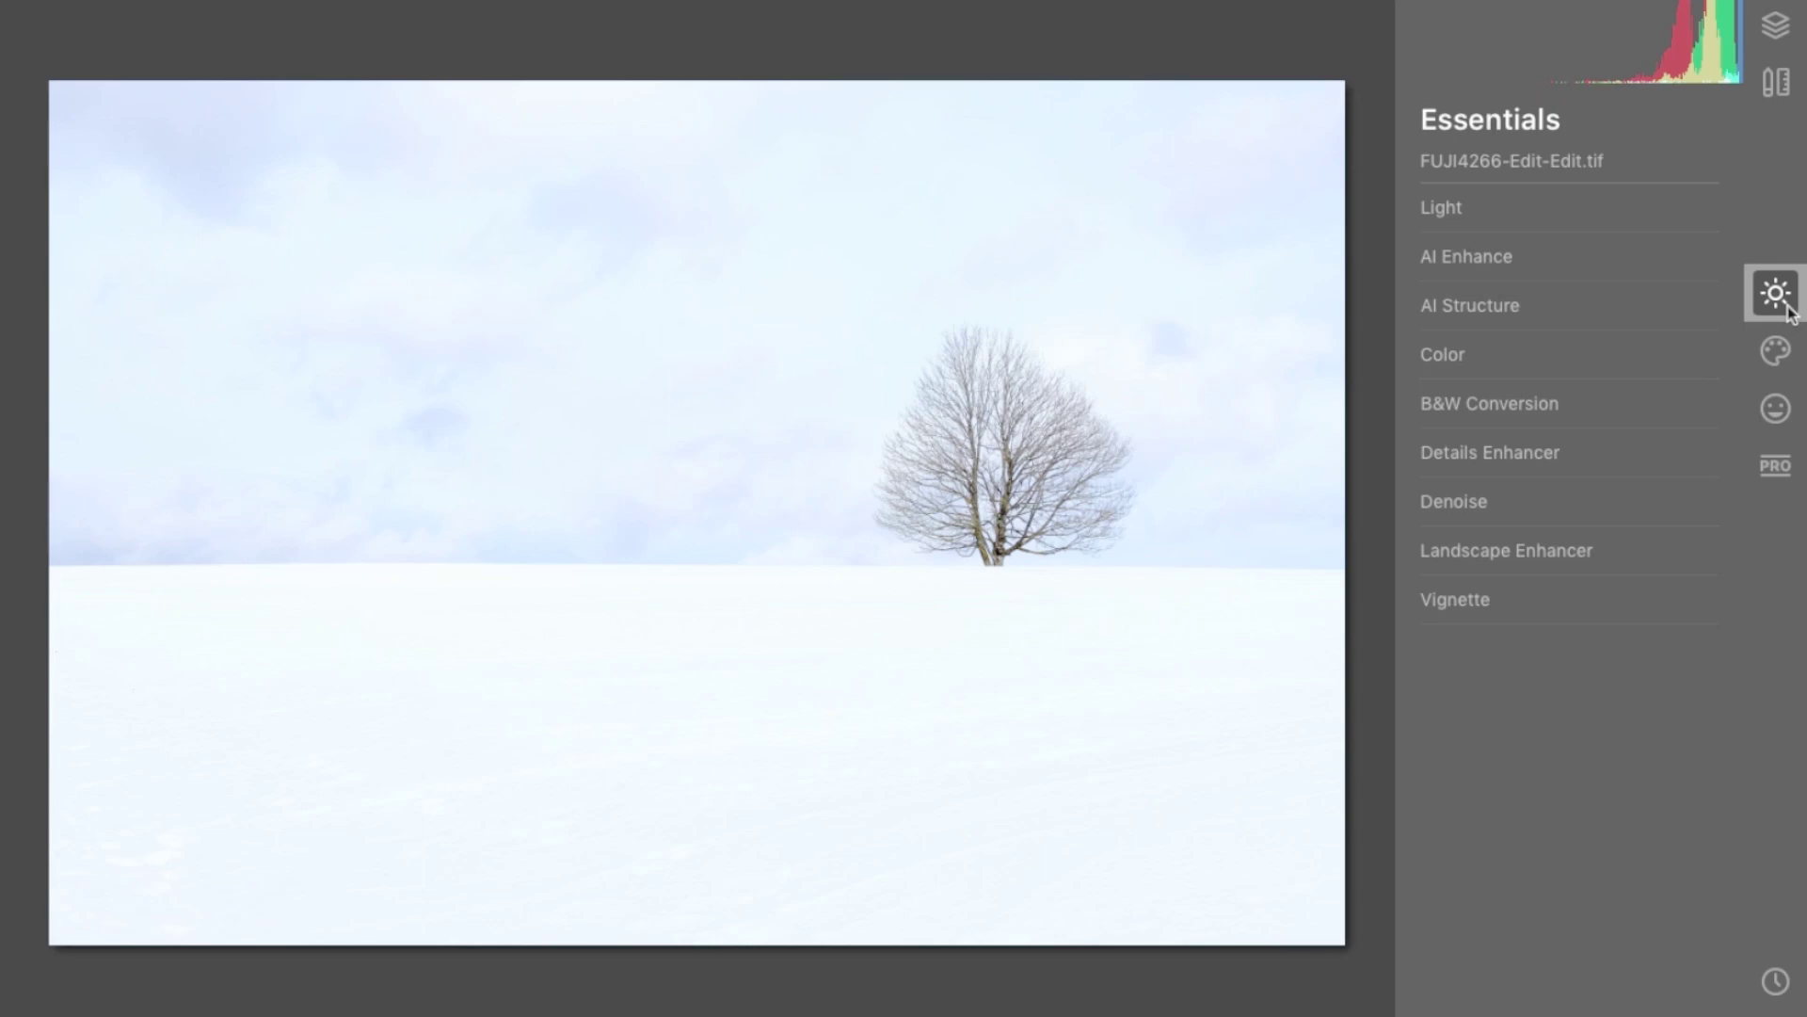
- Set AI Accent to 16 in AI Enhance and check it in the Before/After view
{"action": "left_click", "coordinate": [1528, 269]}
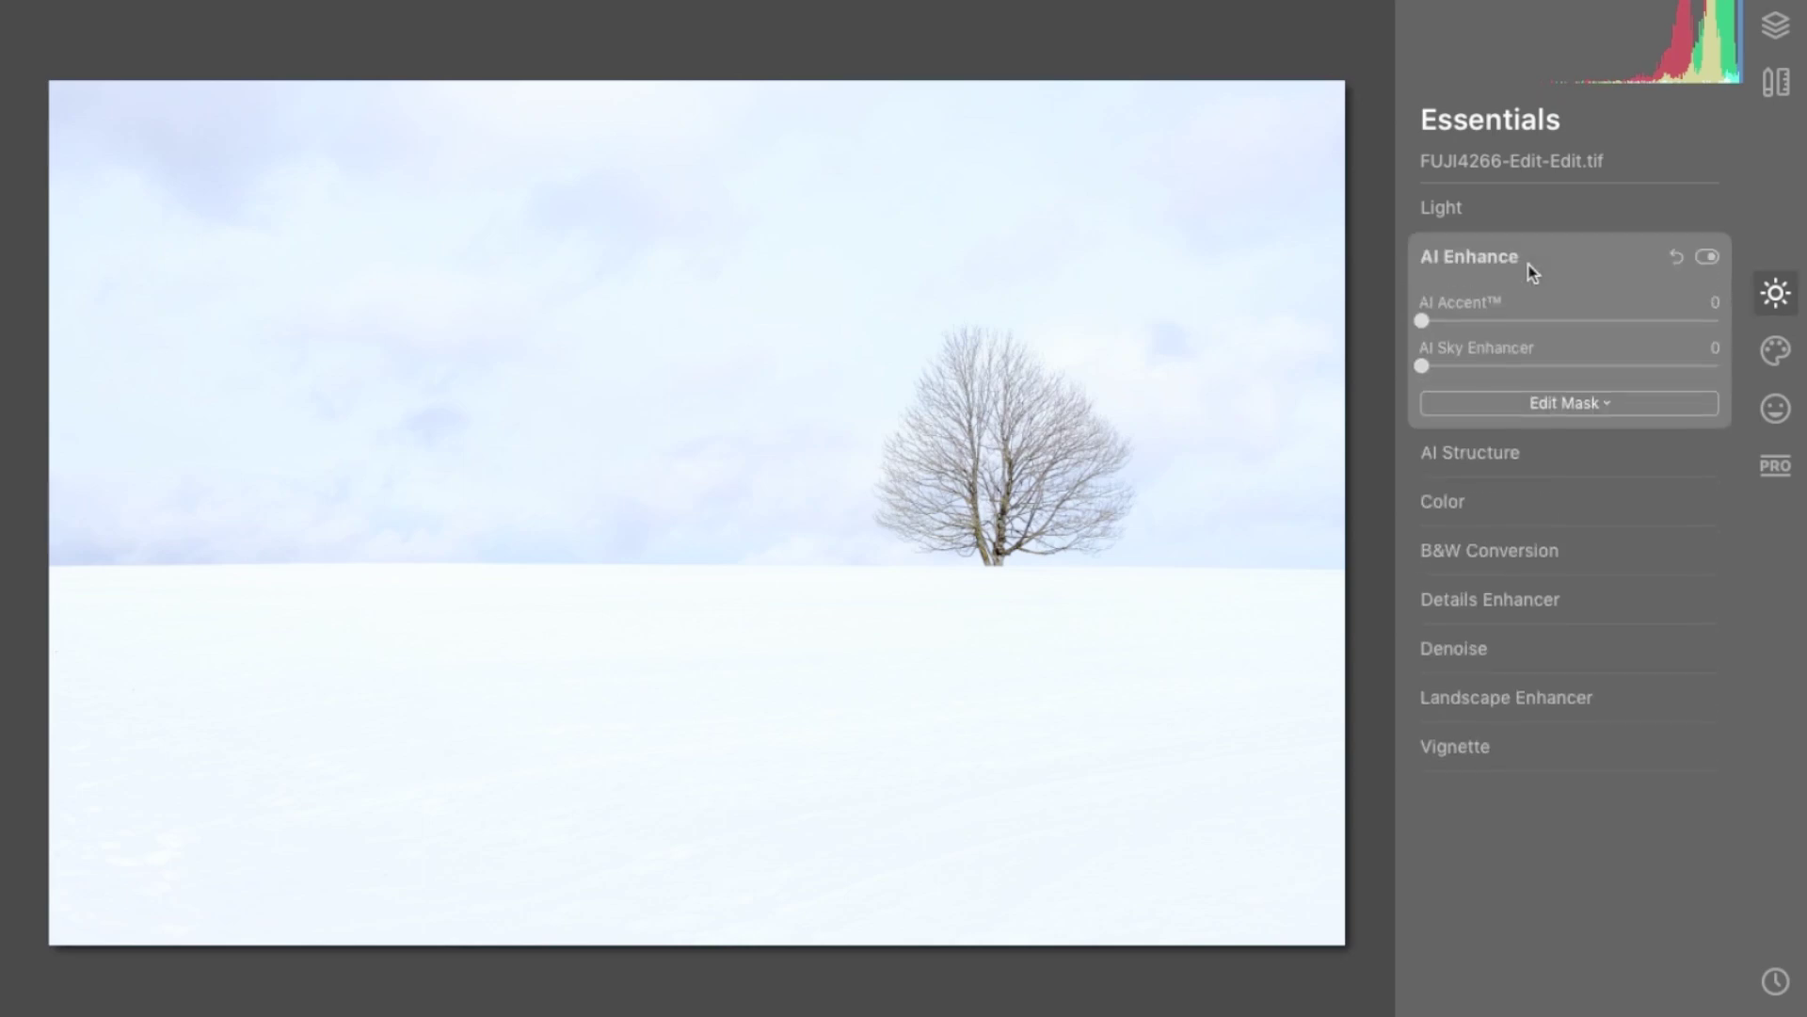
{"action": "left_click", "coordinate": [1484, 321]}
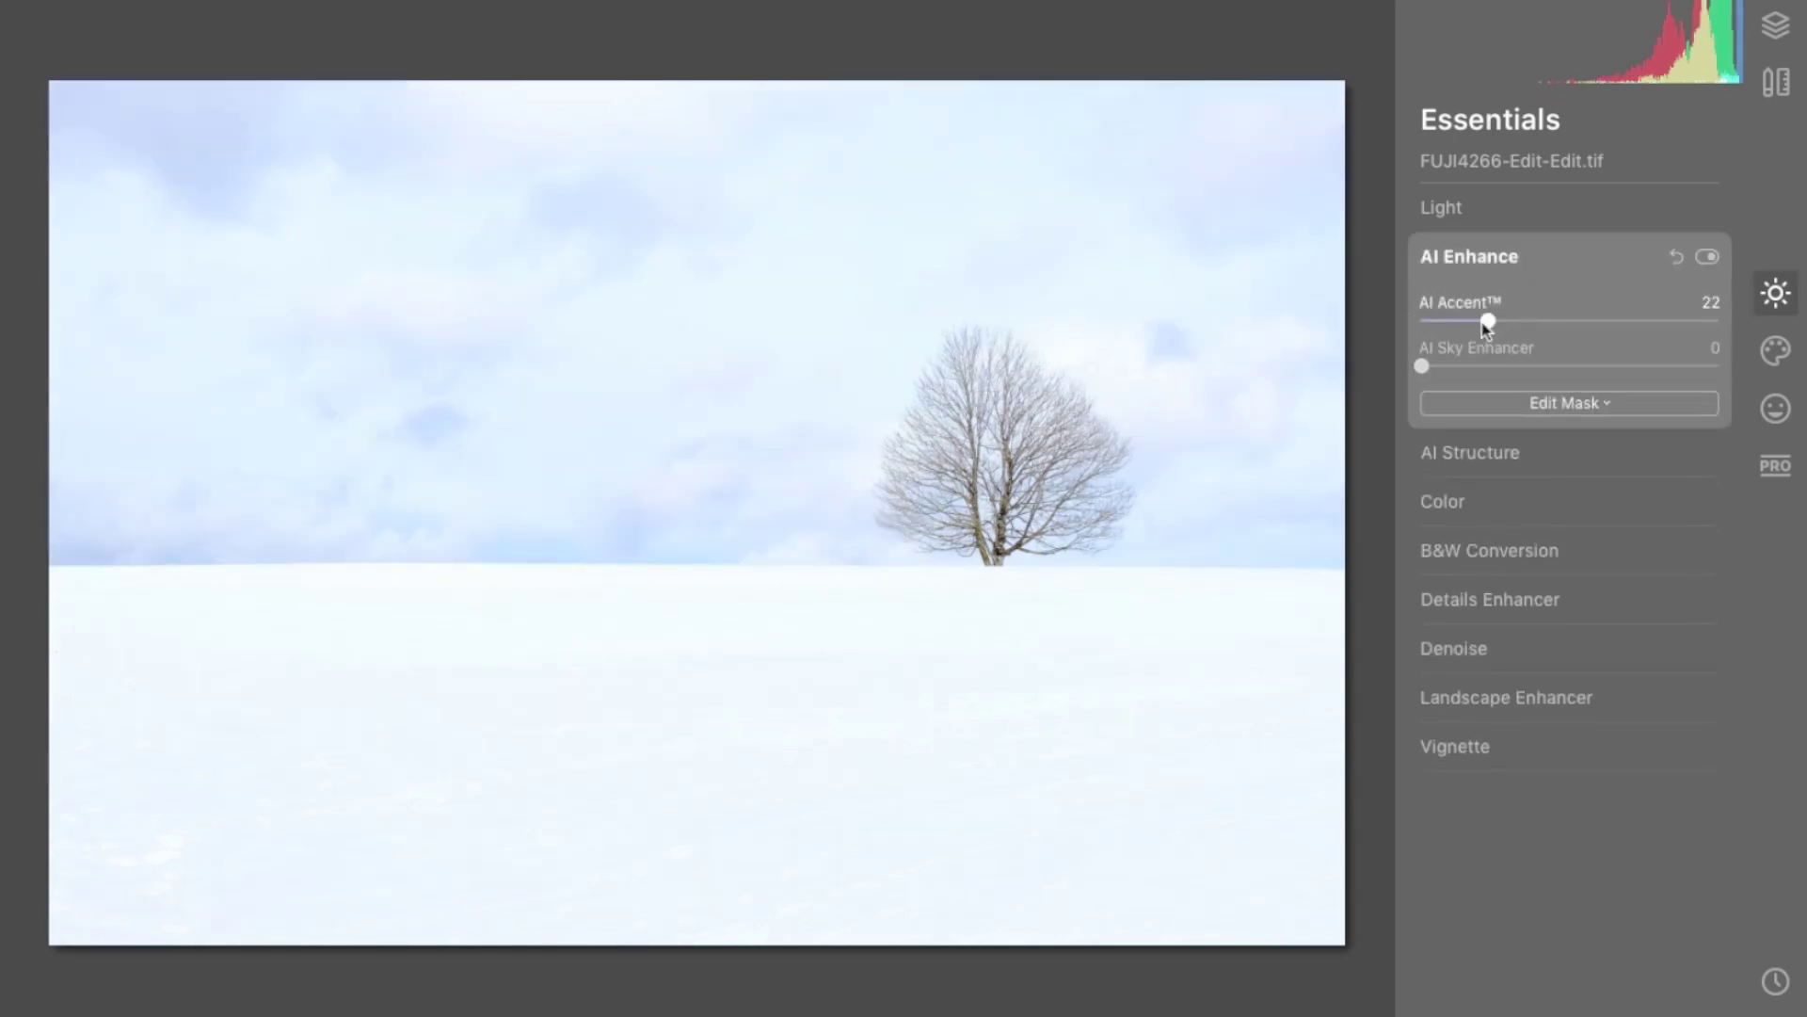
{"action": "left_click", "coordinate": [1676, 258]}
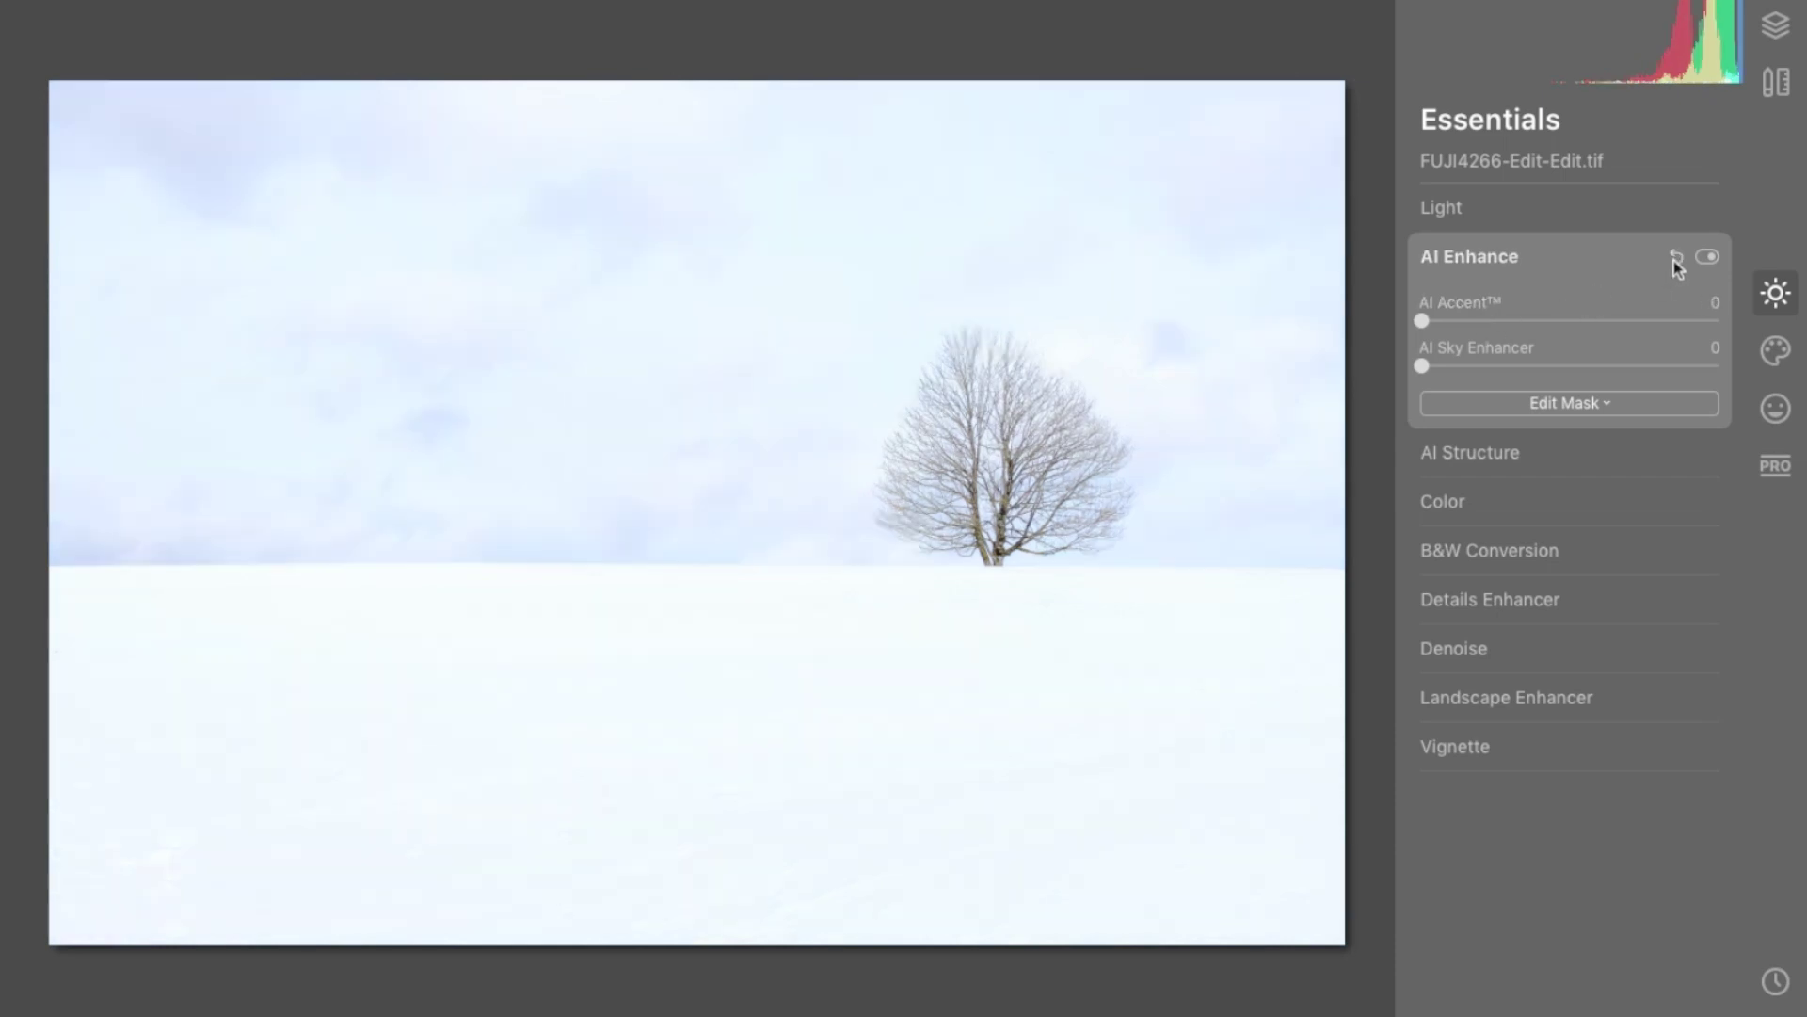
{"action": "left_click", "coordinate": [1470, 321]}
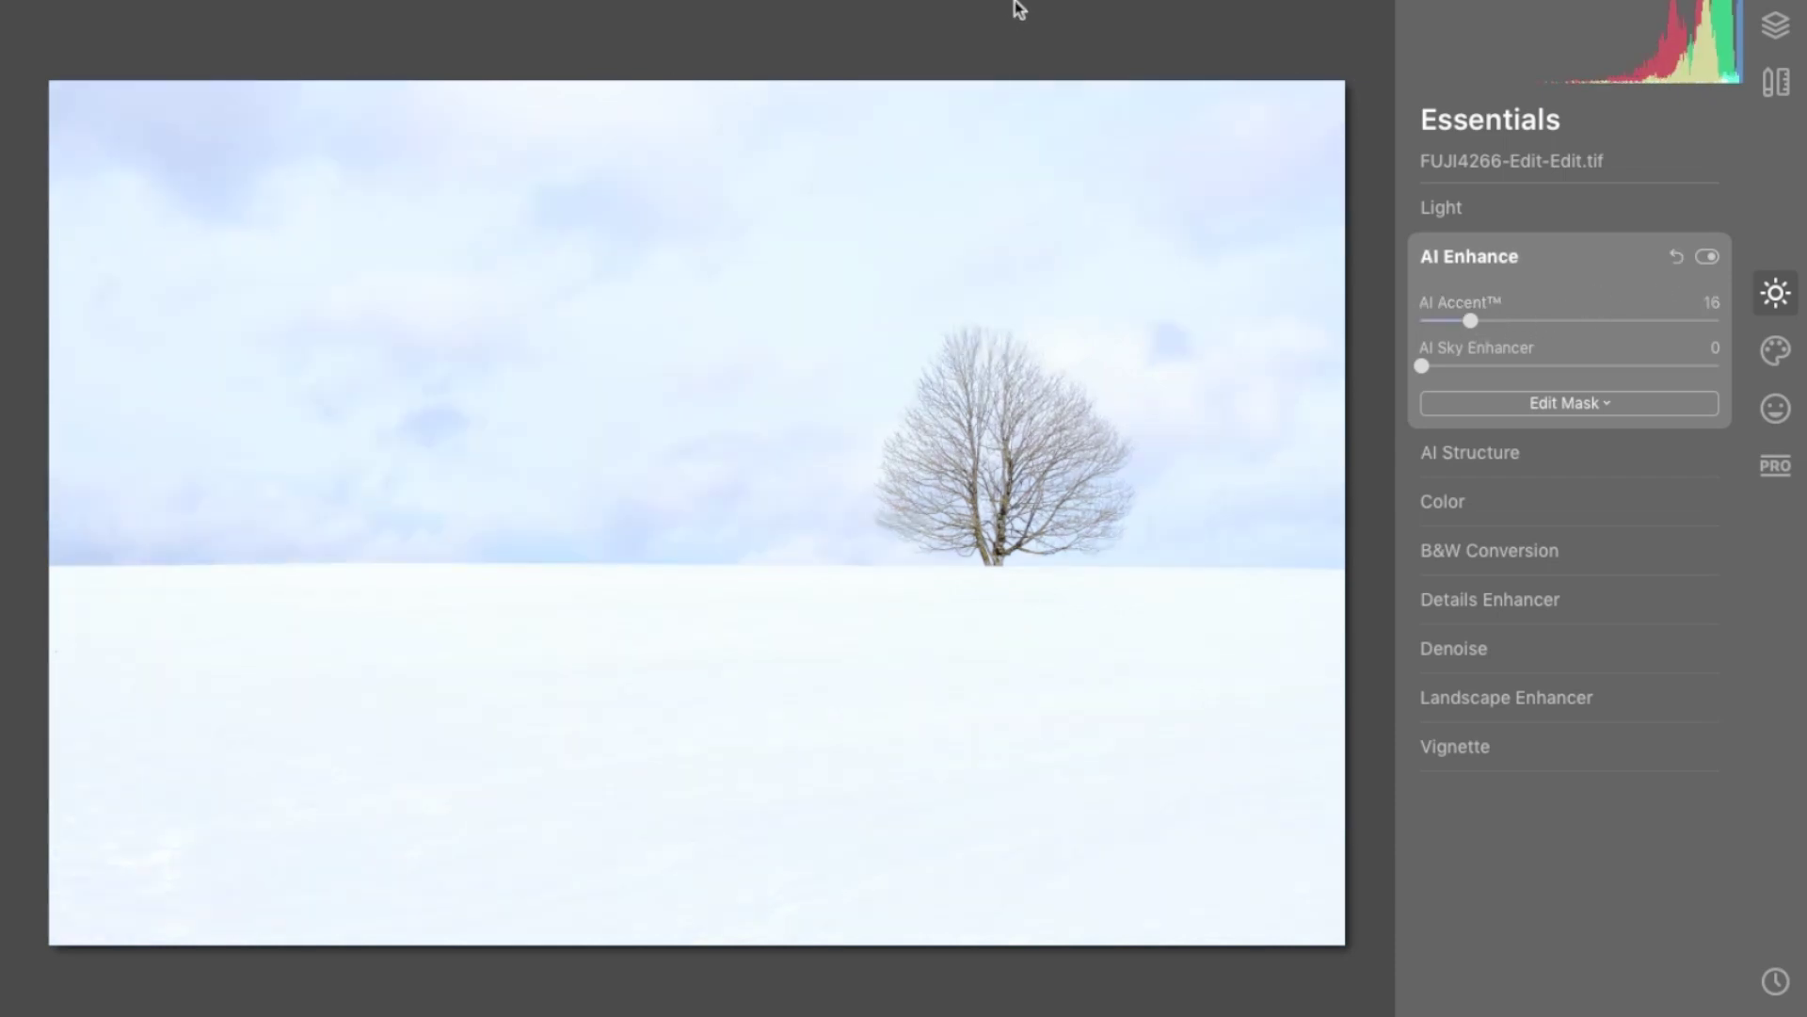
{"action": "key", "text": "backslash"}
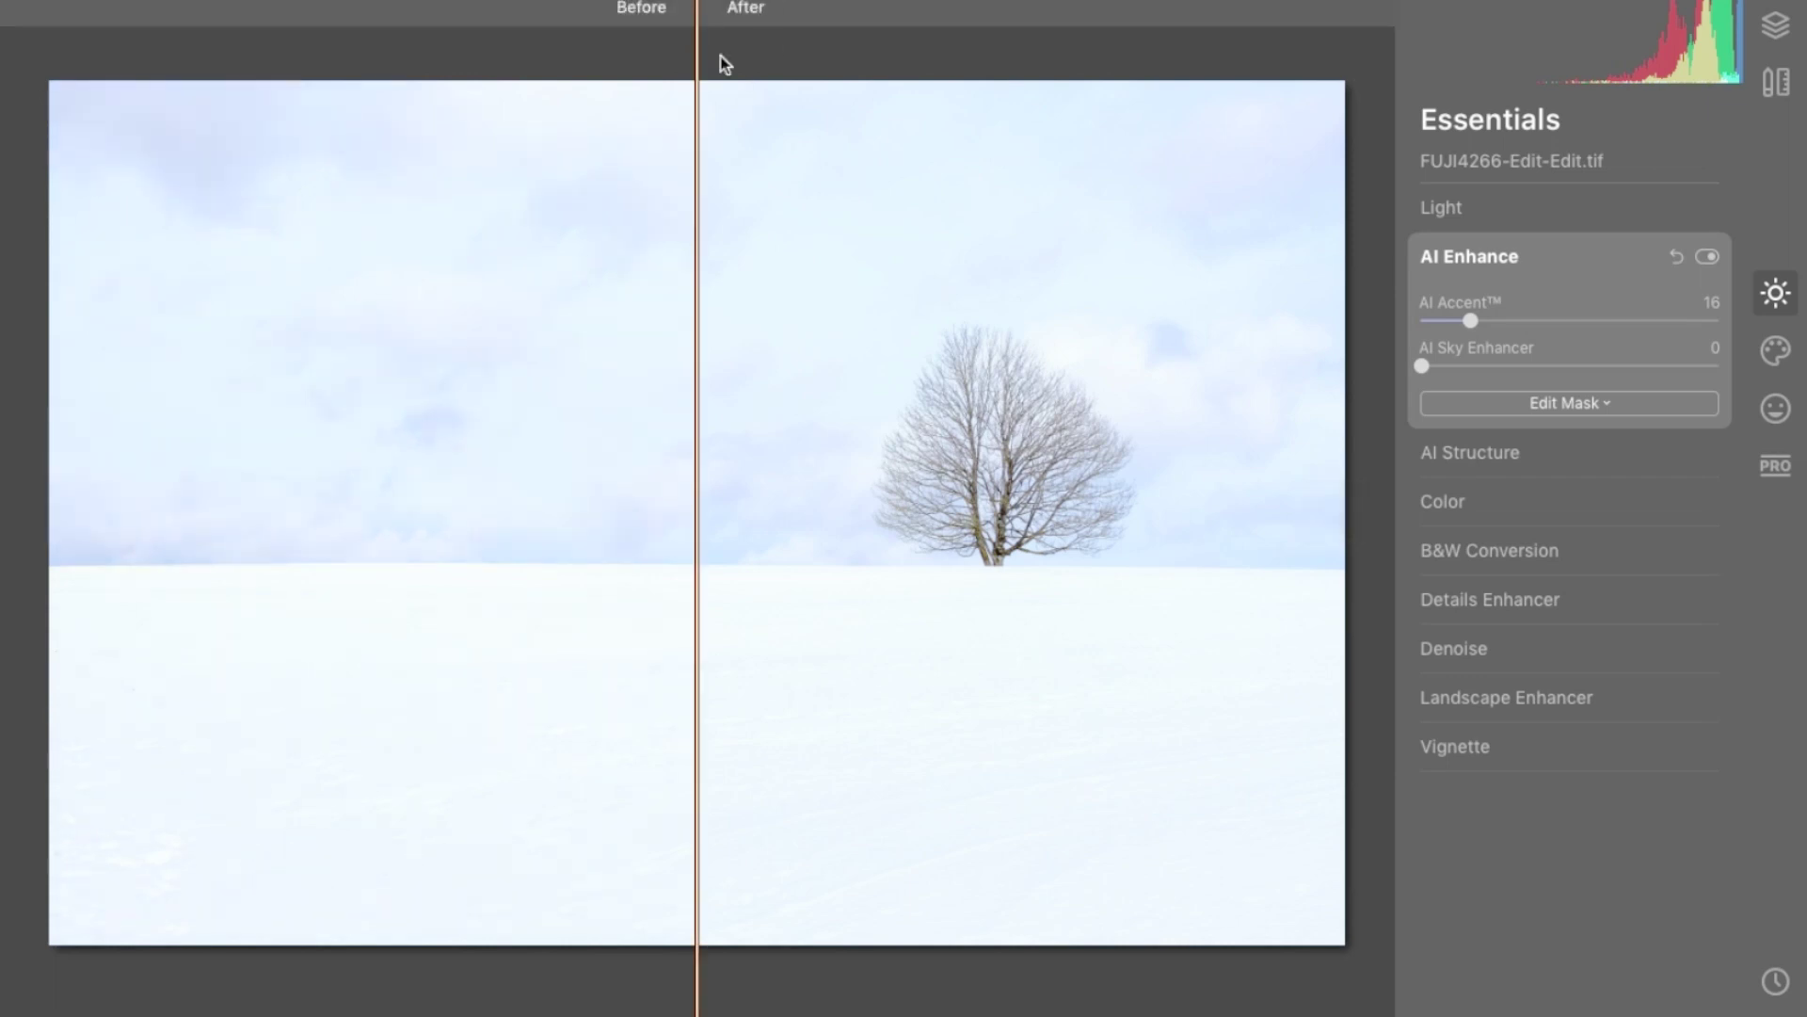
{"action": "mouse_move", "coordinate": [697, 13]}
{"action": "left_mouse_down"}
{"action": "mouse_move", "coordinate": [1125, 58]}
{"action": "mouse_move", "coordinate": [610, 84]}
{"action": "mouse_move", "coordinate": [801, 77]}
{"action": "left_mouse_up"}
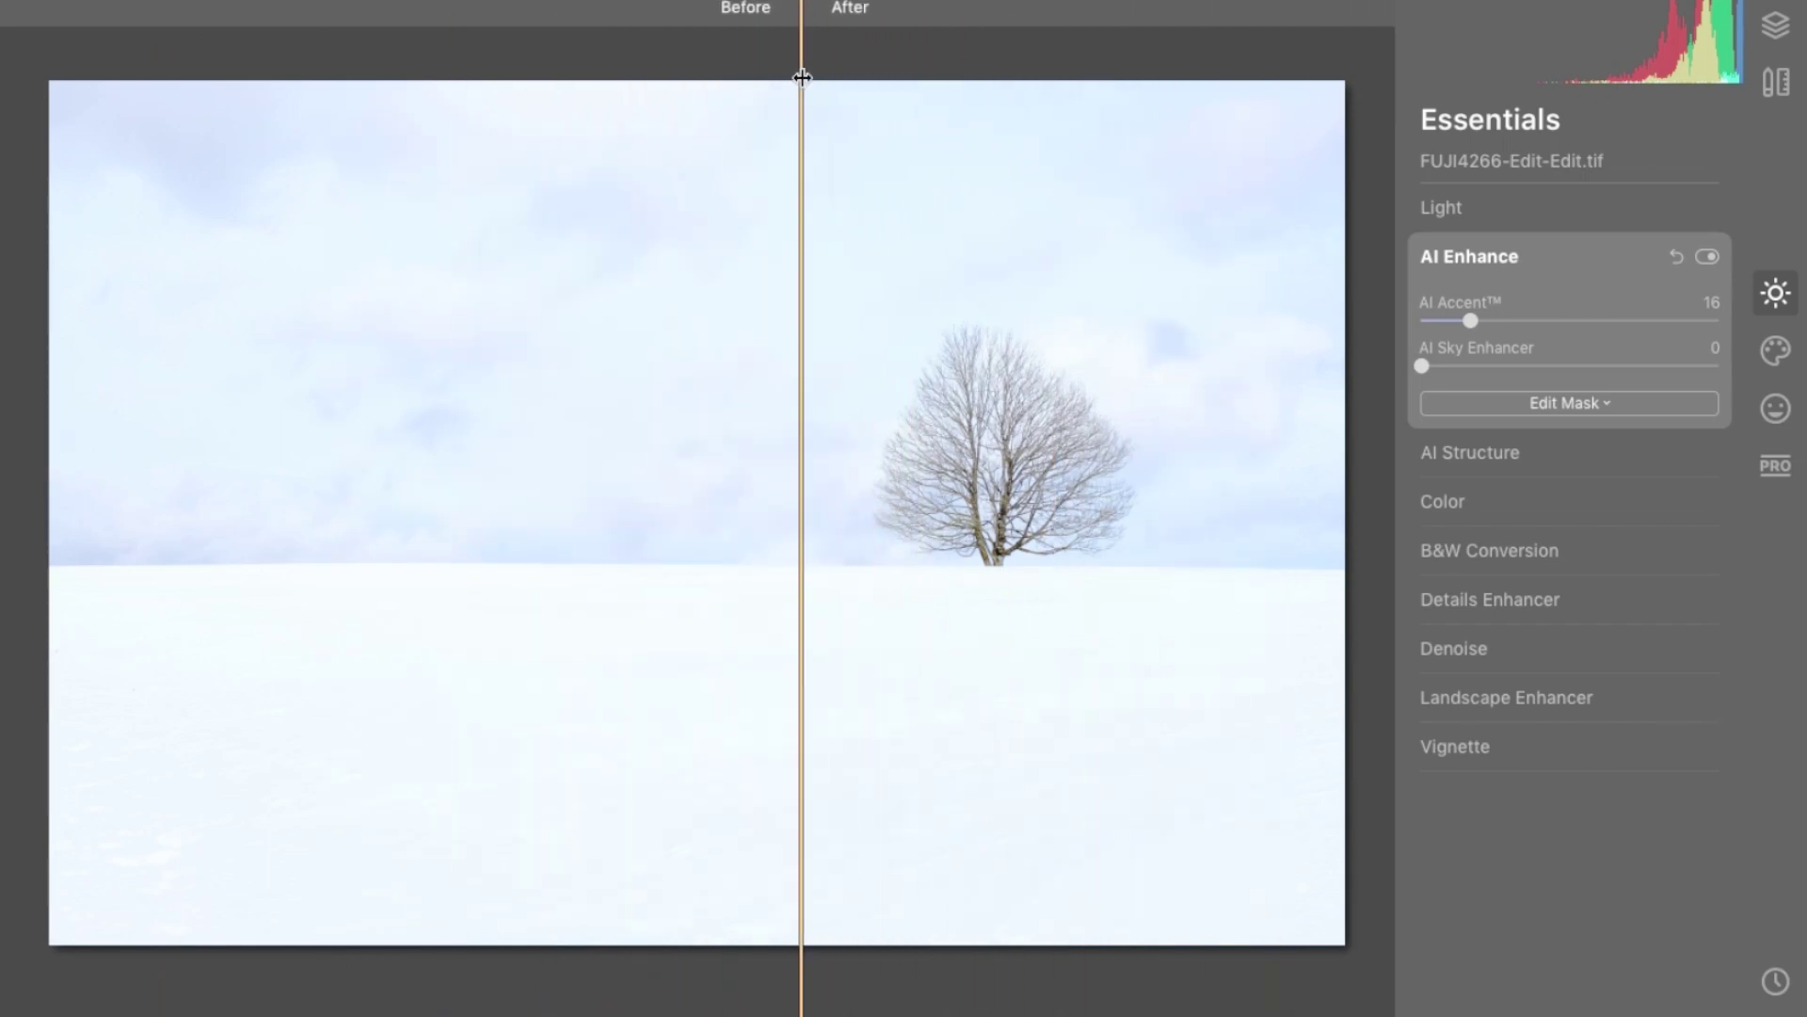
{"action": "key", "text": "backslash"}
- Drag AI Sky Enhancer up to strengthen the sky enhancement
{"action": "mouse_move", "coordinate": [1469, 321]}
{"action": "left_mouse_down"}
{"action": "mouse_move", "coordinate": [1420, 321]}
{"action": "mouse_move", "coordinate": [1517, 367]}
{"action": "left_mouse_up"}
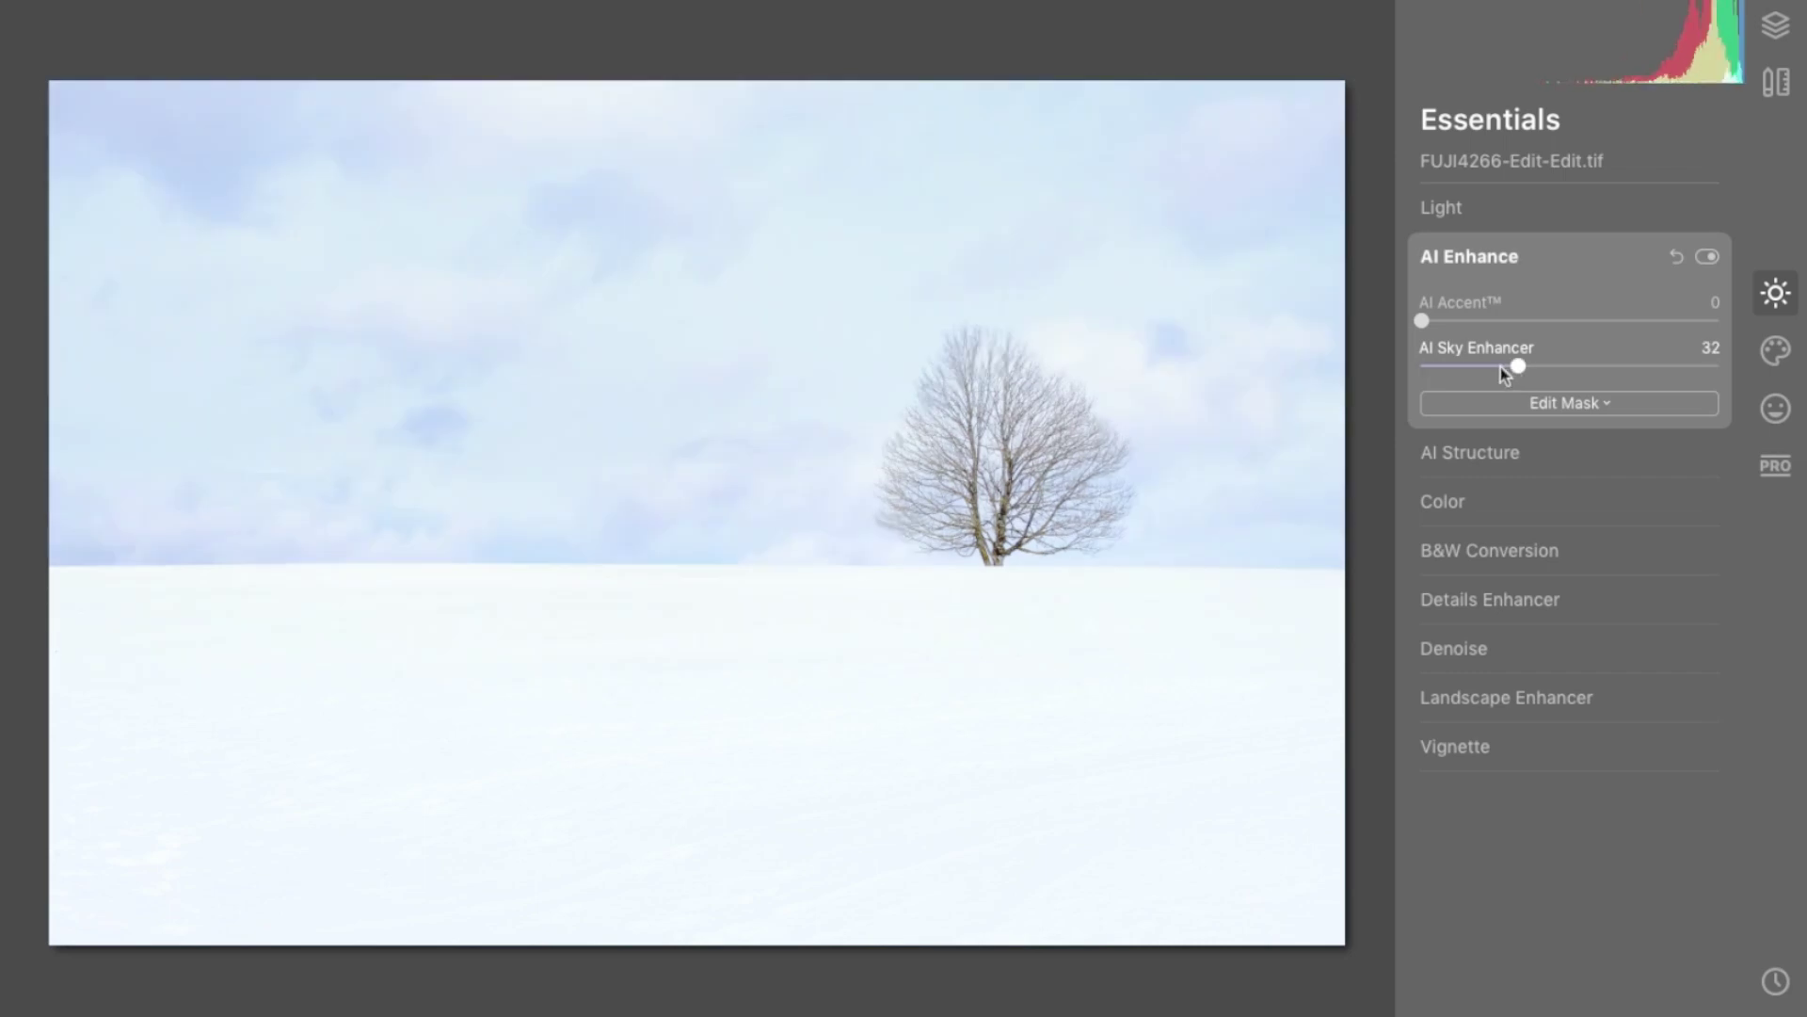
{"action": "mouse_move", "coordinate": [1519, 367]}
{"action": "left_mouse_down"}
{"action": "mouse_move", "coordinate": [1727, 375]}
{"action": "mouse_move", "coordinate": [1360, 371]}
{"action": "mouse_move", "coordinate": [1563, 365]}
{"action": "left_mouse_up"}
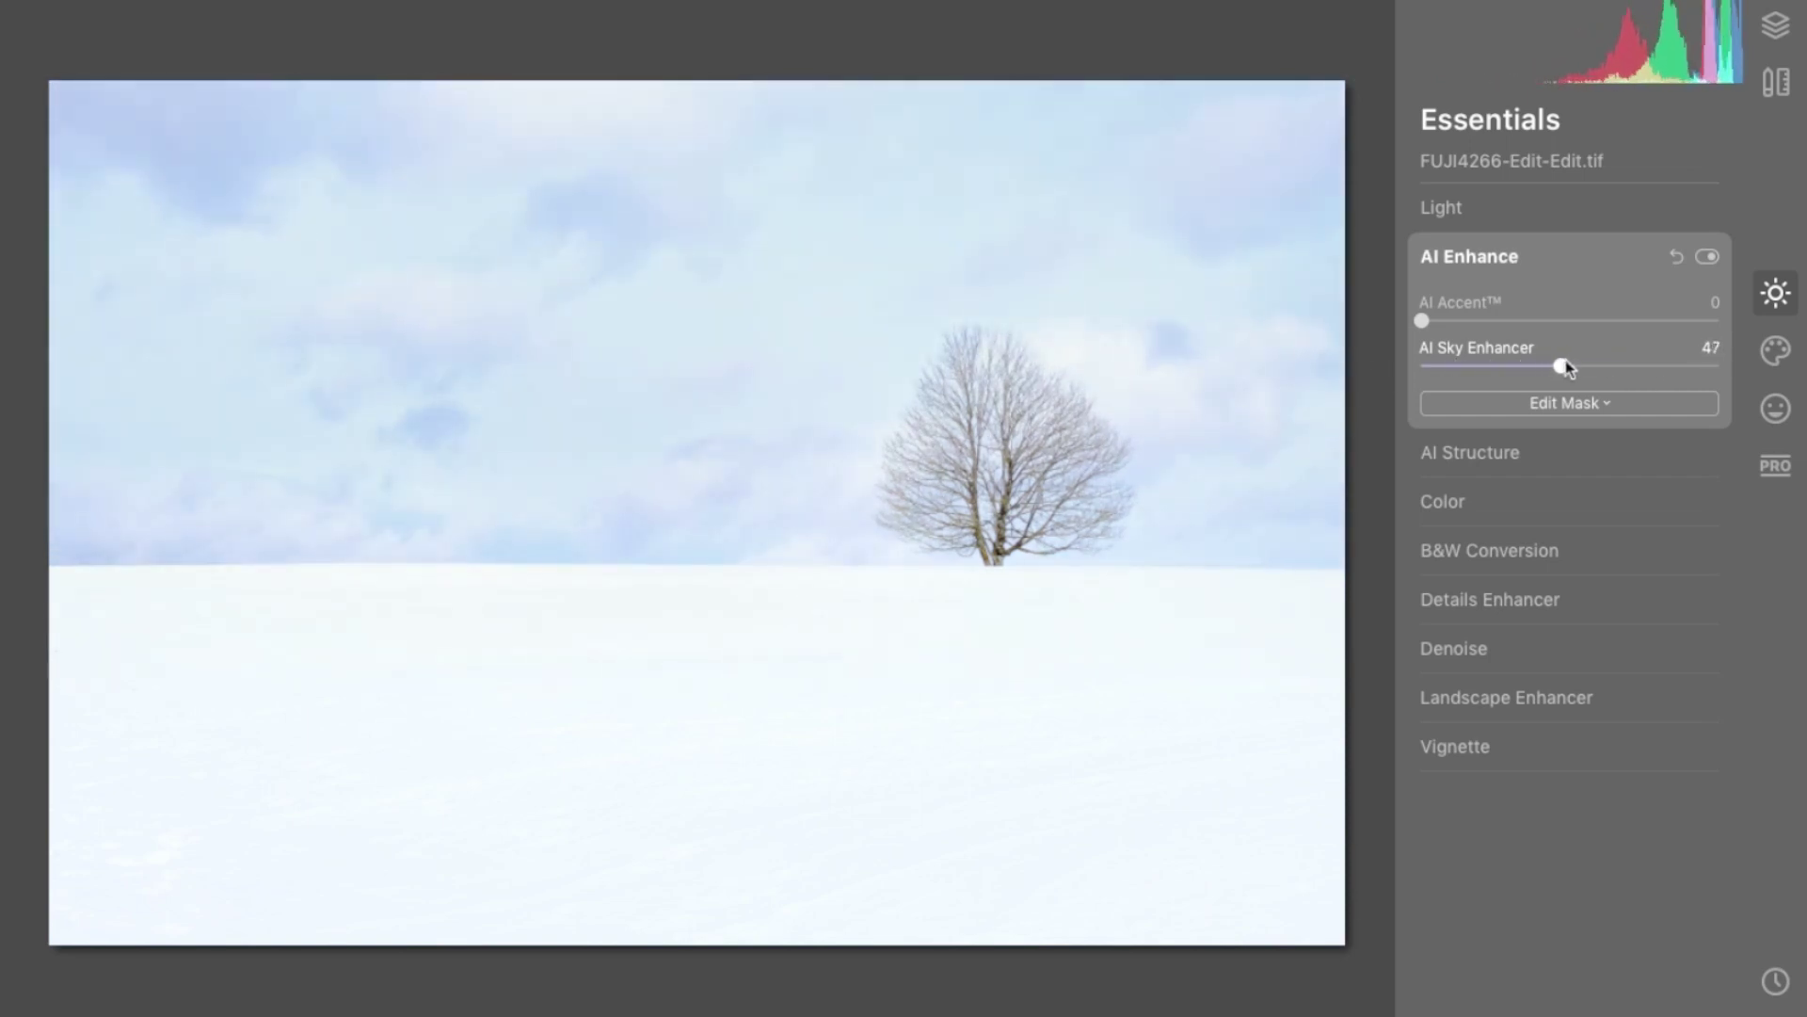
{"action": "left_click", "coordinate": [1668, 275]}
{"action": "left_click", "coordinate": [1638, 268]}
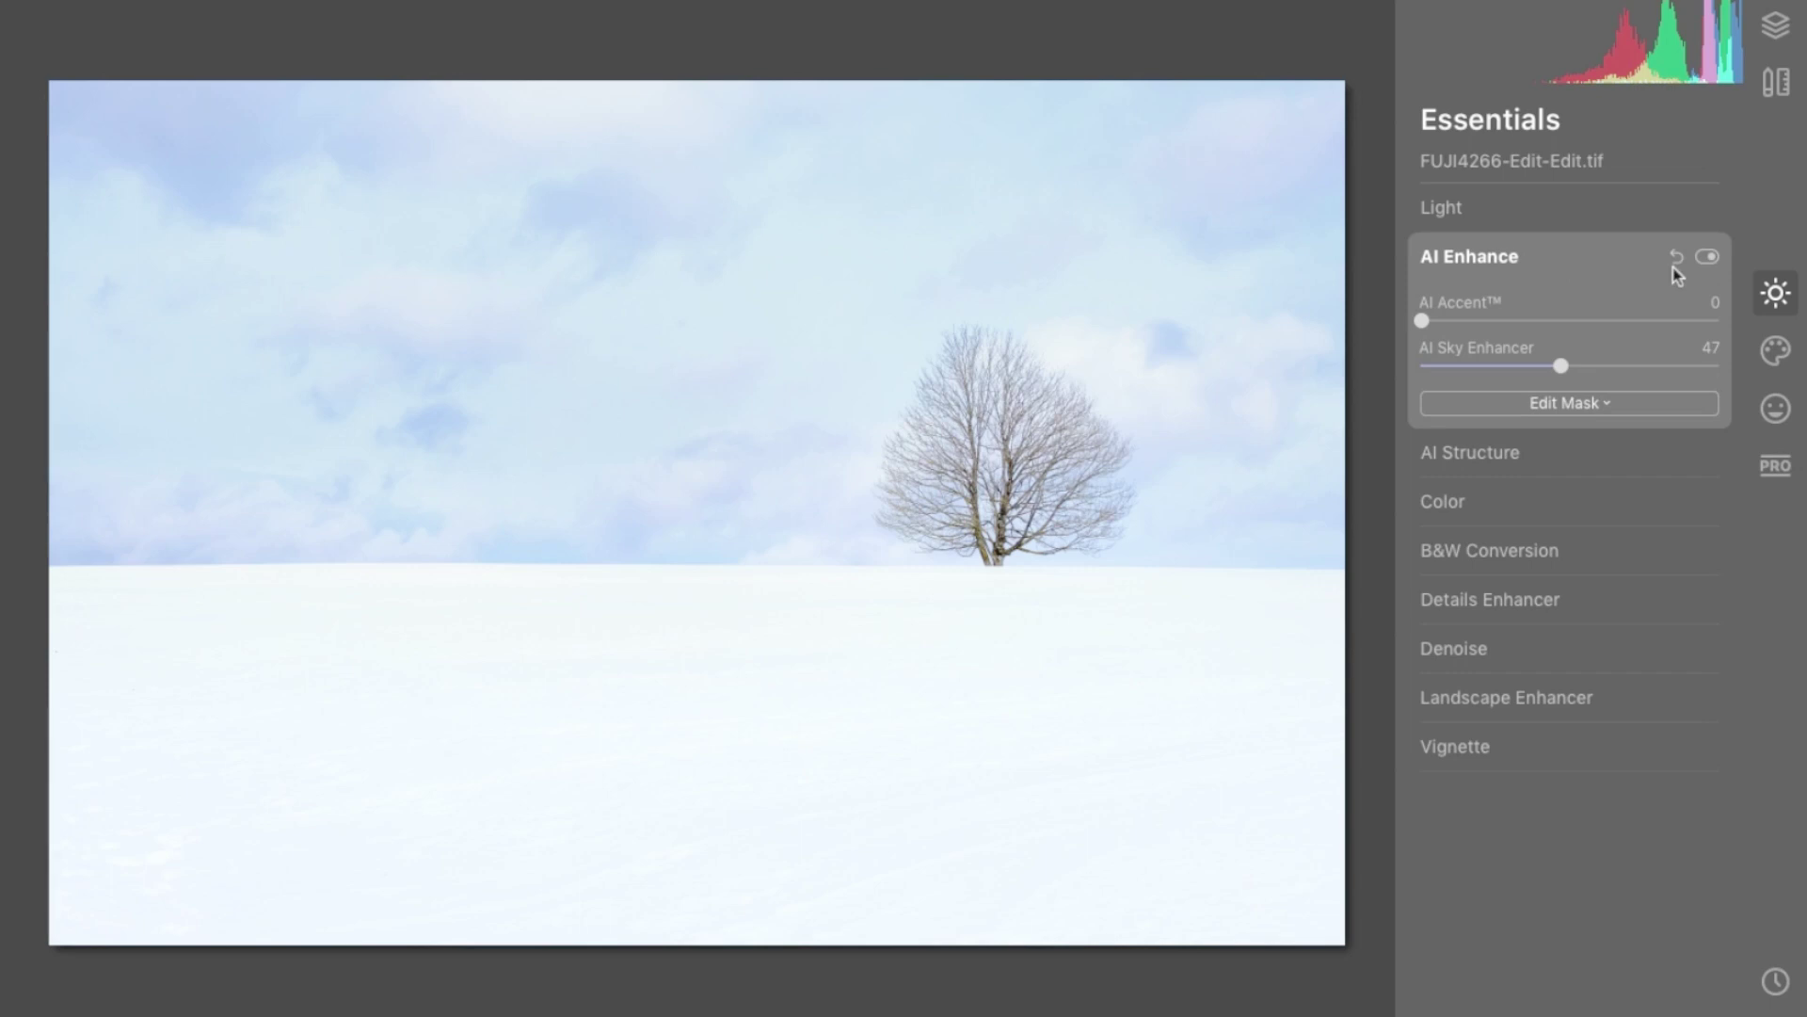
- Reset AI Enhance to zero and set AI Structure to 67
{"action": "left_click", "coordinate": [1674, 273]}
{"action": "left_click", "coordinate": [1675, 258]}
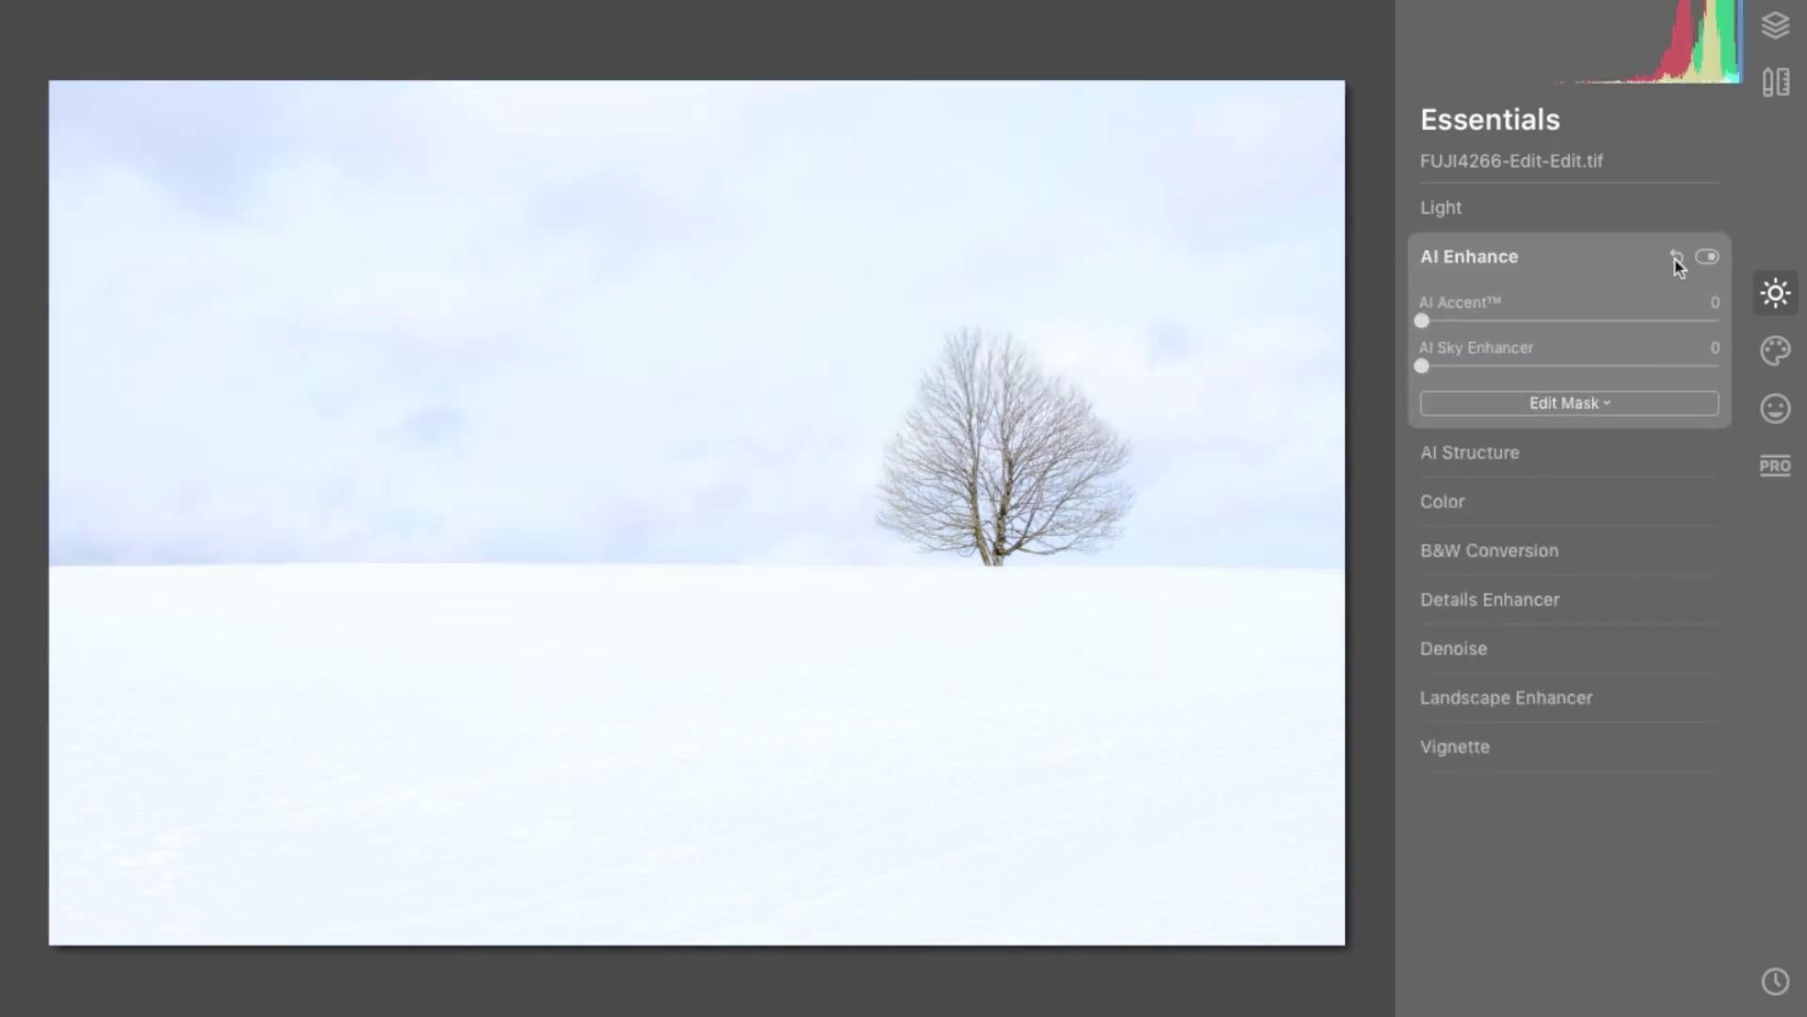
{"action": "left_click", "coordinate": [1574, 263]}
{"action": "left_click", "coordinate": [1580, 301]}
{"action": "left_click_drag", "start_coordinate": [1573, 372], "coordinate": [1678, 376]}
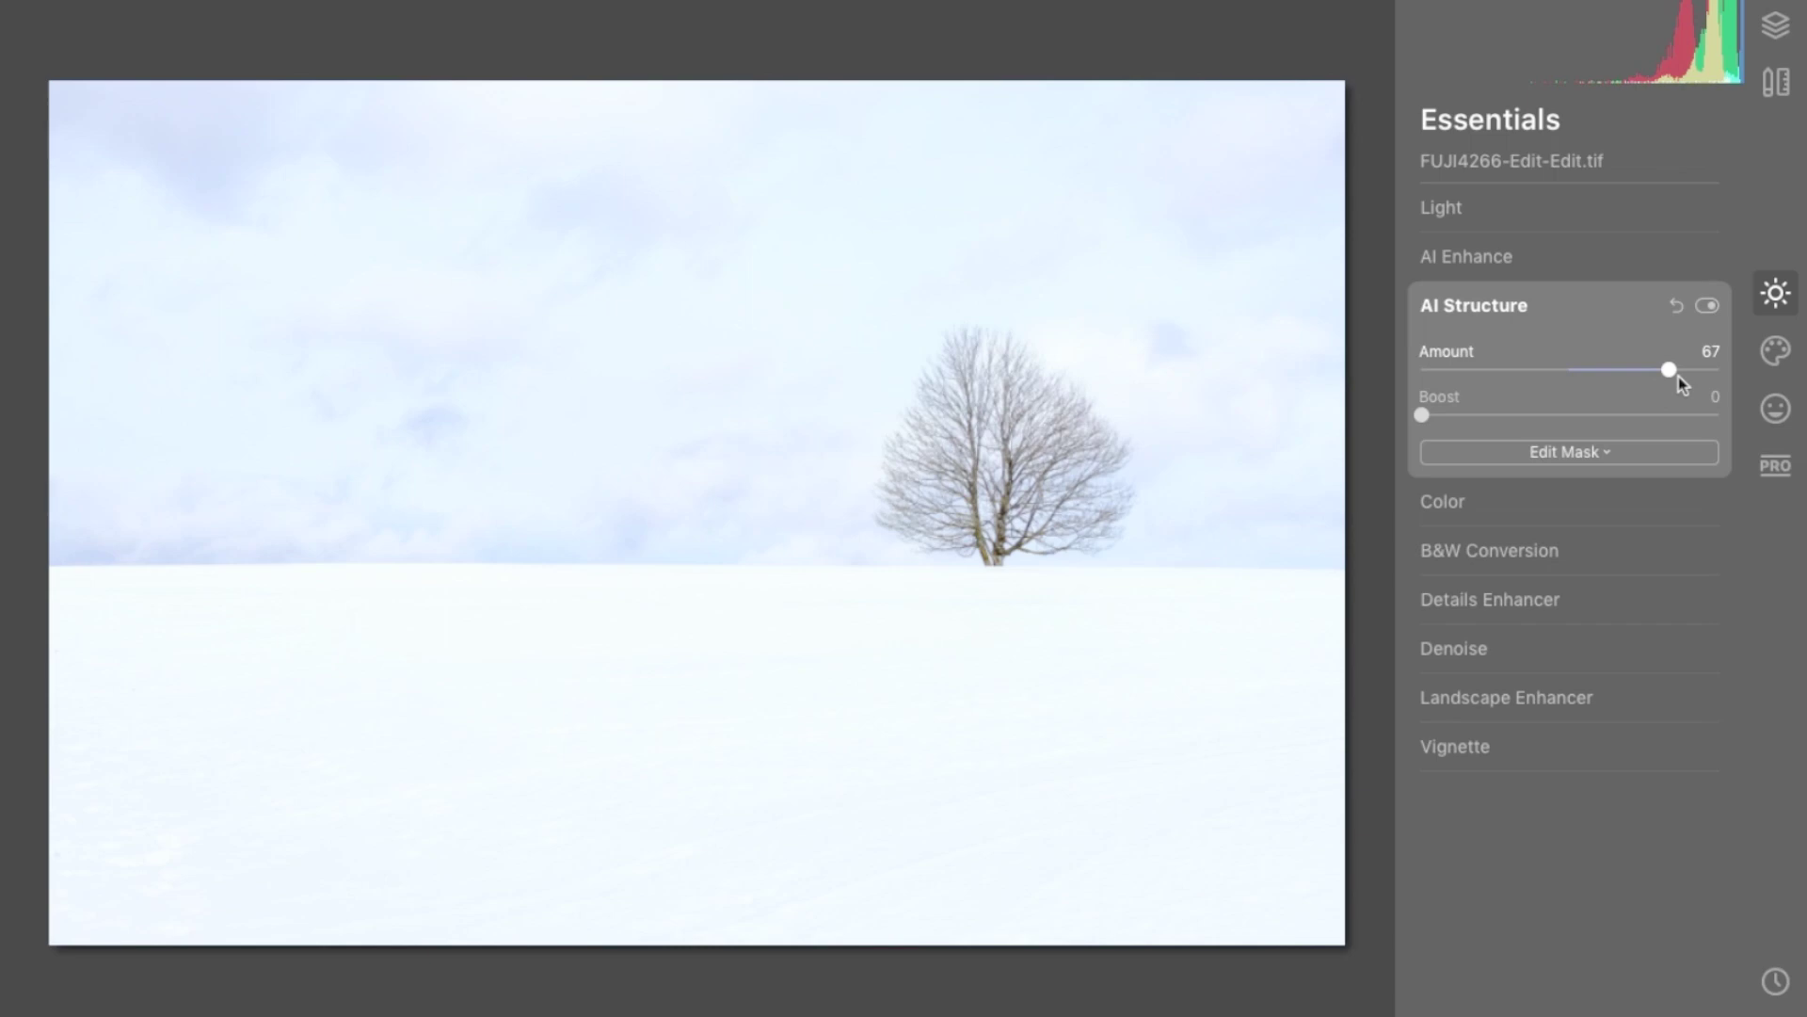
- Zoom in on the tree and set AI Structure amount to 43 after trying negative values
{"action": "double_click", "coordinate": [1020, 432]}
{"action": "double_click", "coordinate": [998, 412]}
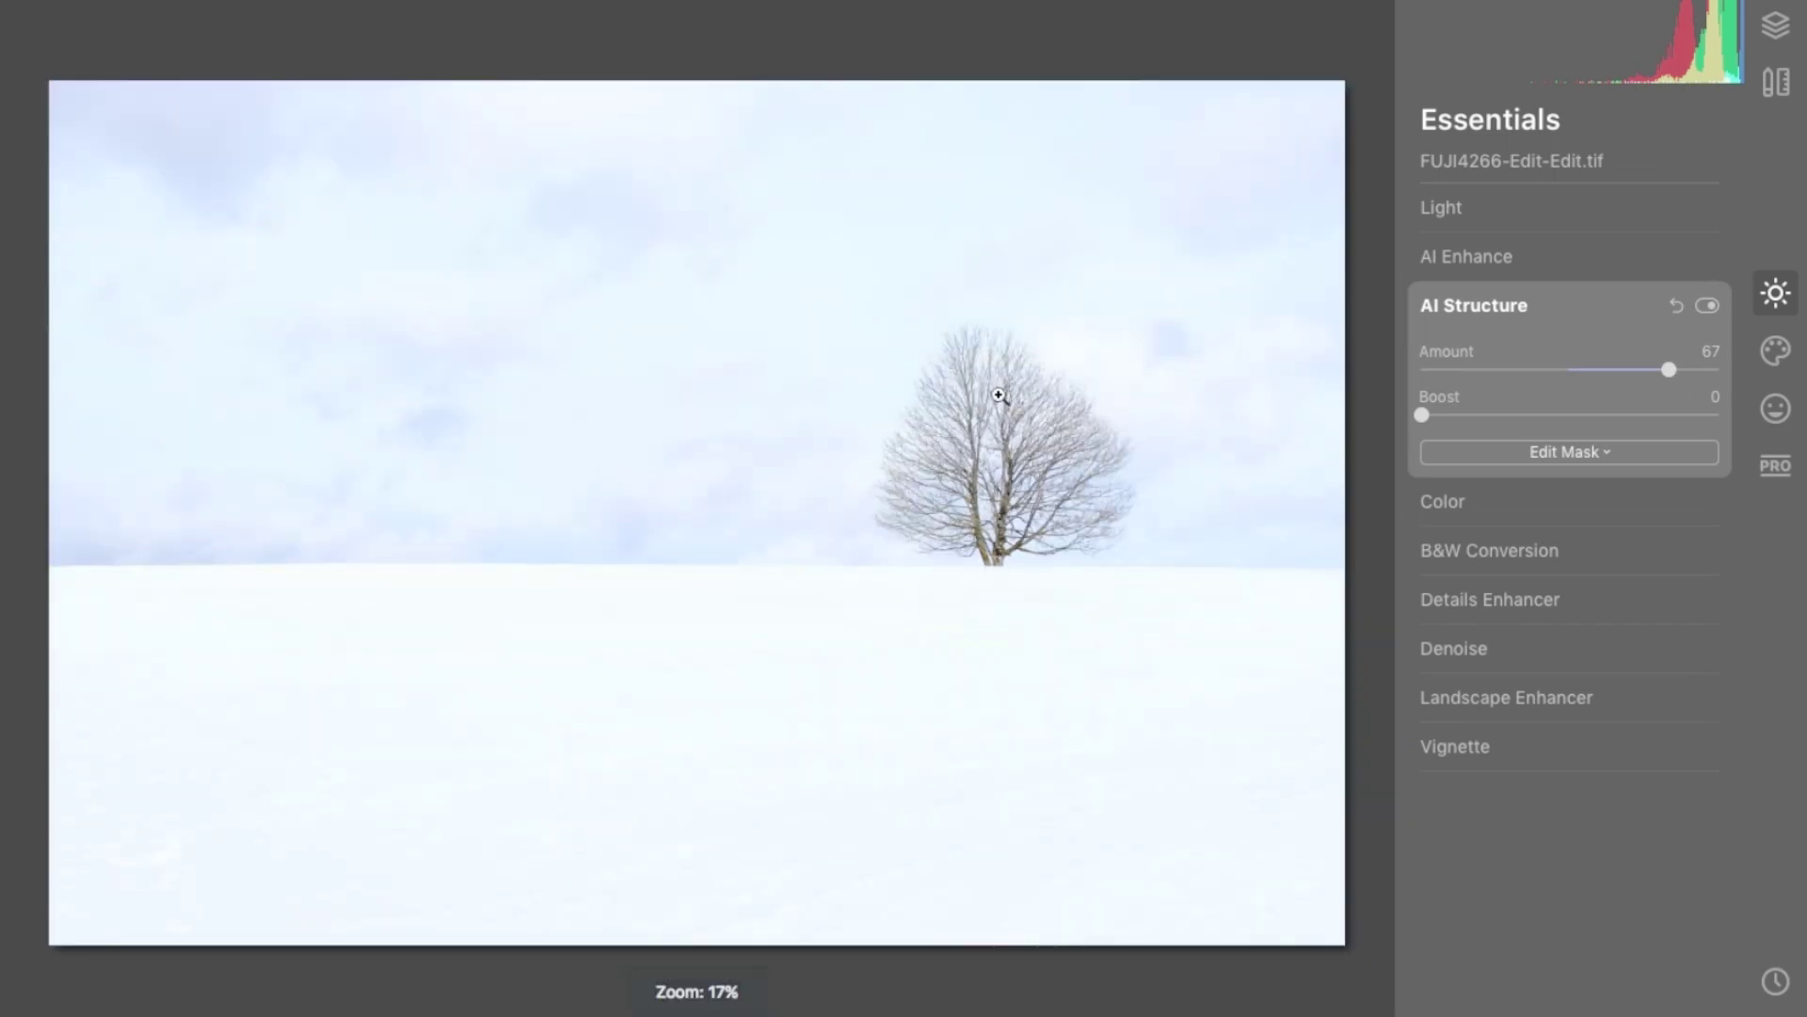
{"action": "scroll", "coordinate": [993, 410], "scroll_direction": "up", "scroll_amount": 2}
{"action": "scroll", "coordinate": [988, 406], "scroll_direction": "up", "scroll_amount": 3}
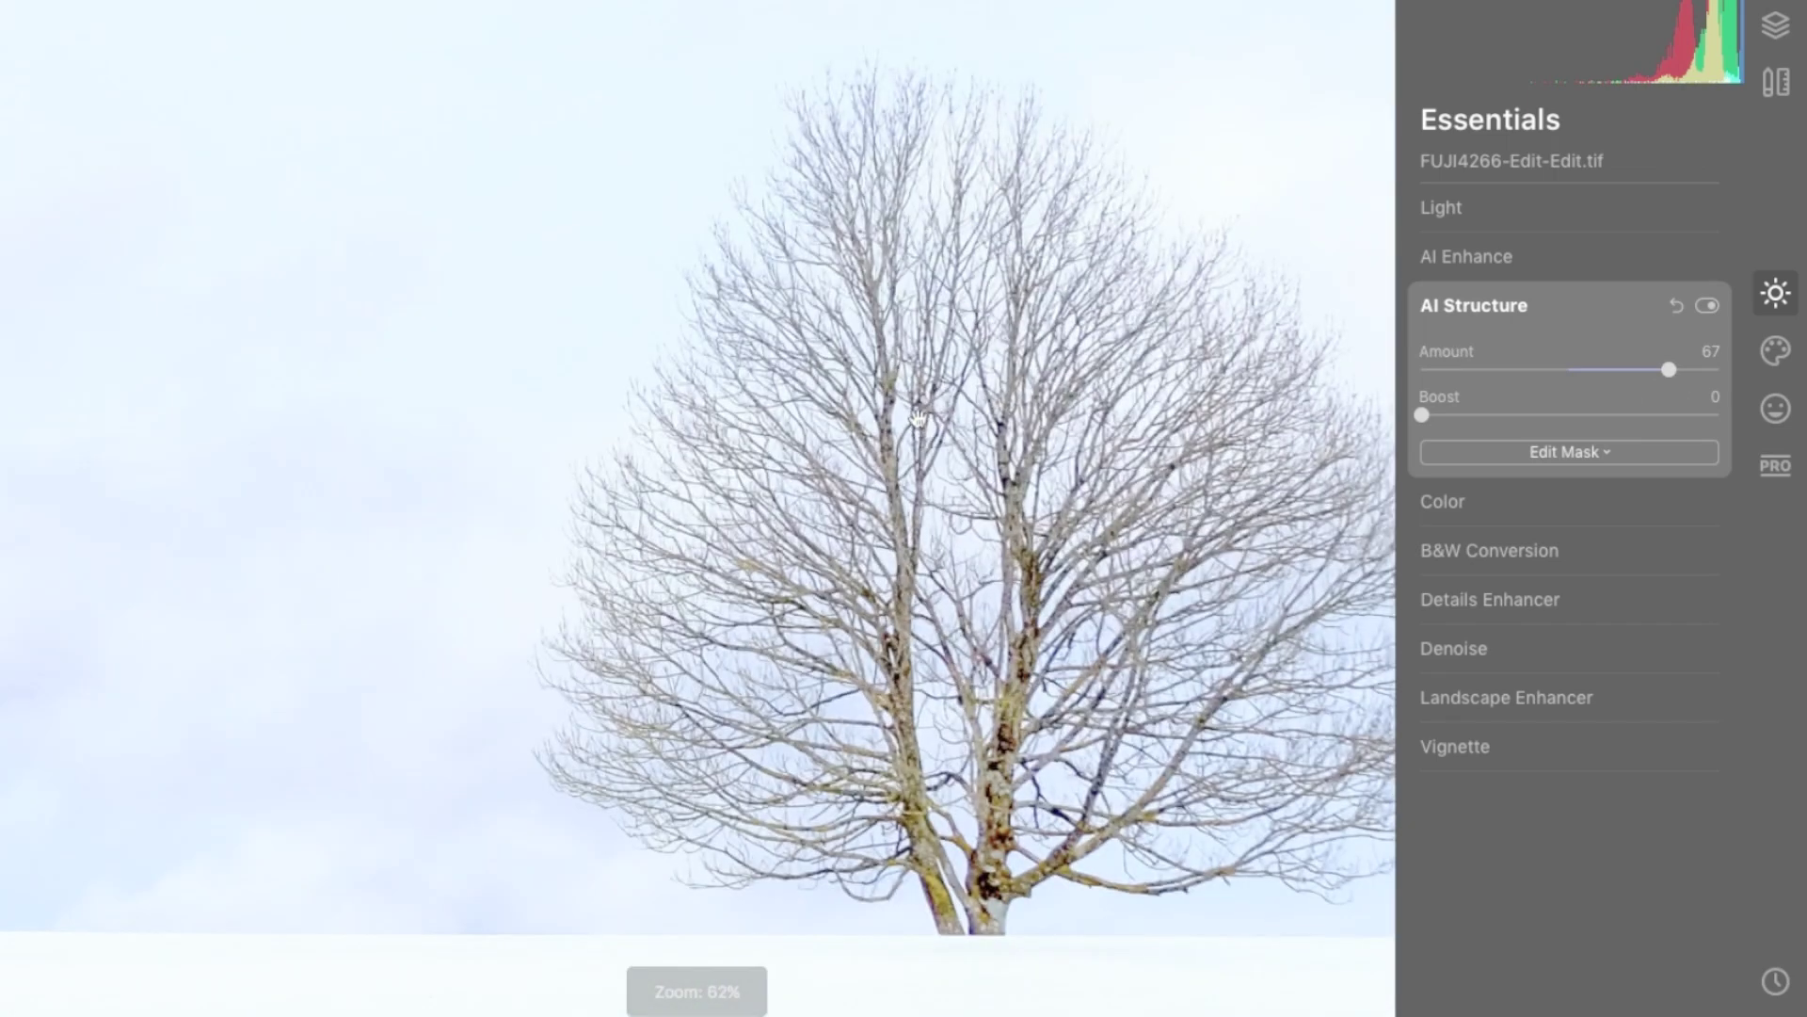
{"action": "mouse_move", "coordinate": [1669, 370]}
{"action": "left_mouse_down"}
{"action": "mouse_move", "coordinate": [1454, 370]}
{"action": "mouse_move", "coordinate": [1567, 388]}
{"action": "left_mouse_up"}
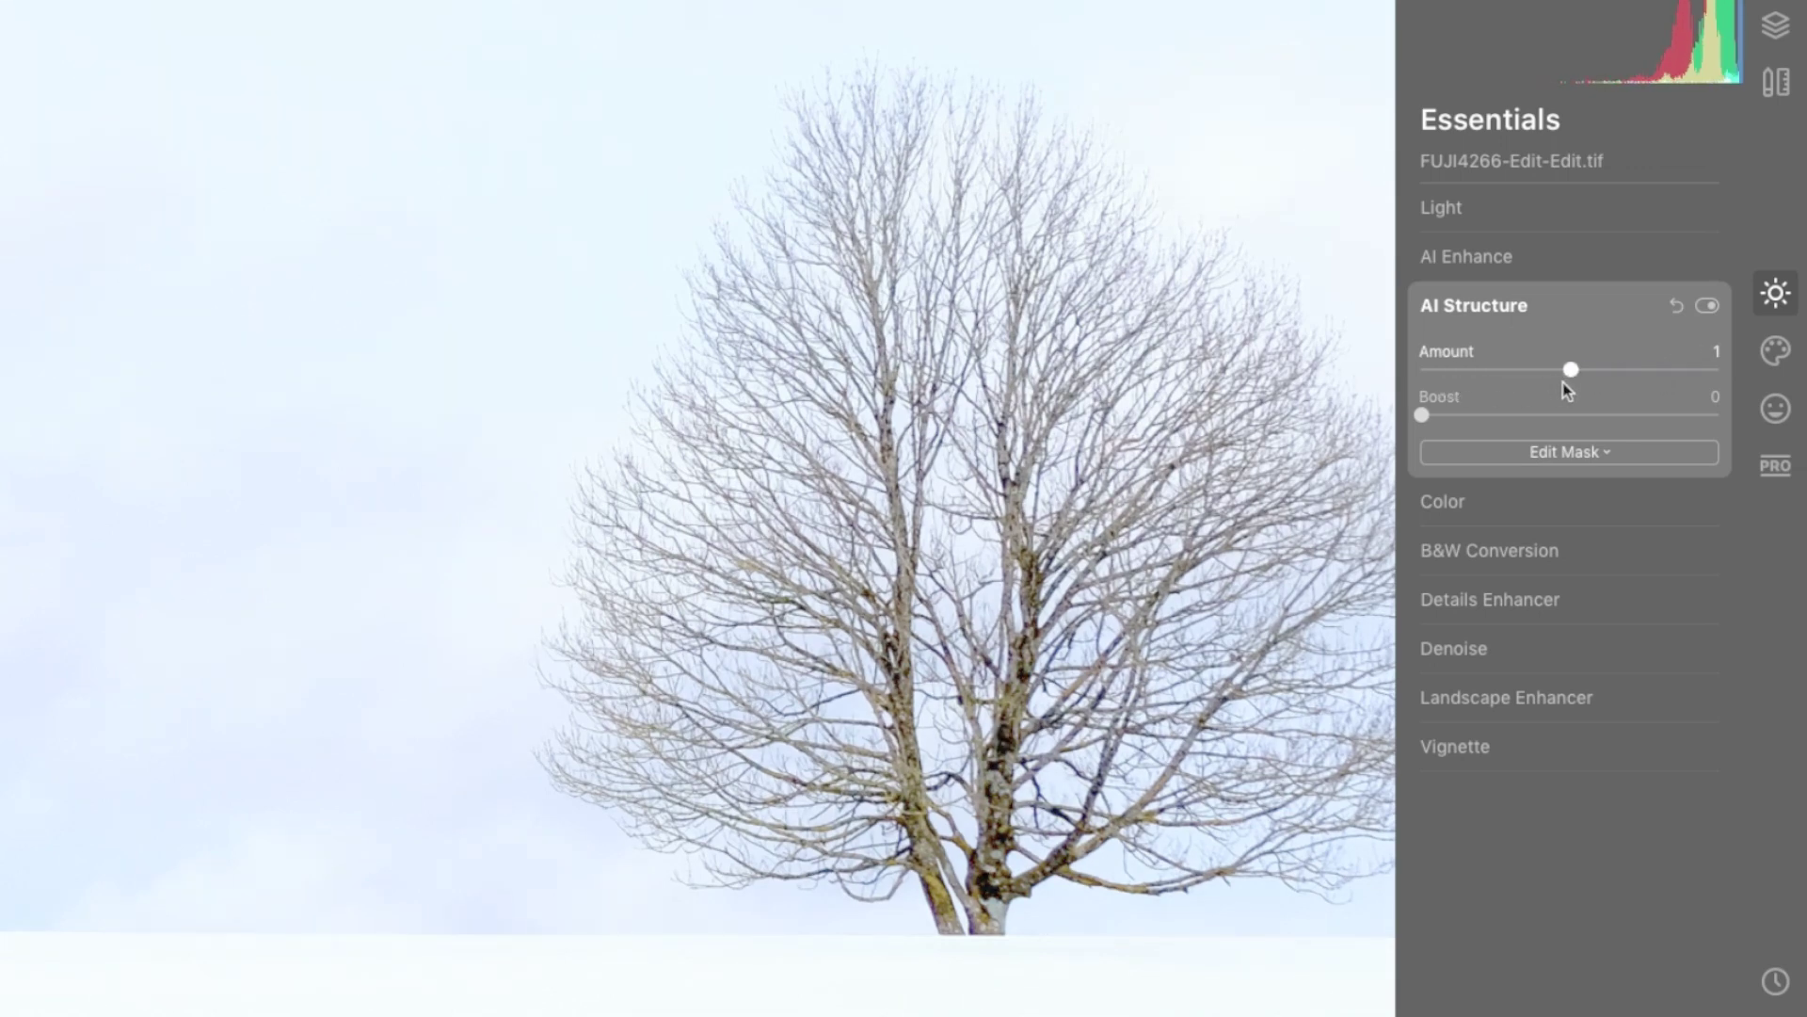
{"action": "left_click", "coordinate": [1513, 374]}
{"action": "left_click", "coordinate": [1642, 371]}
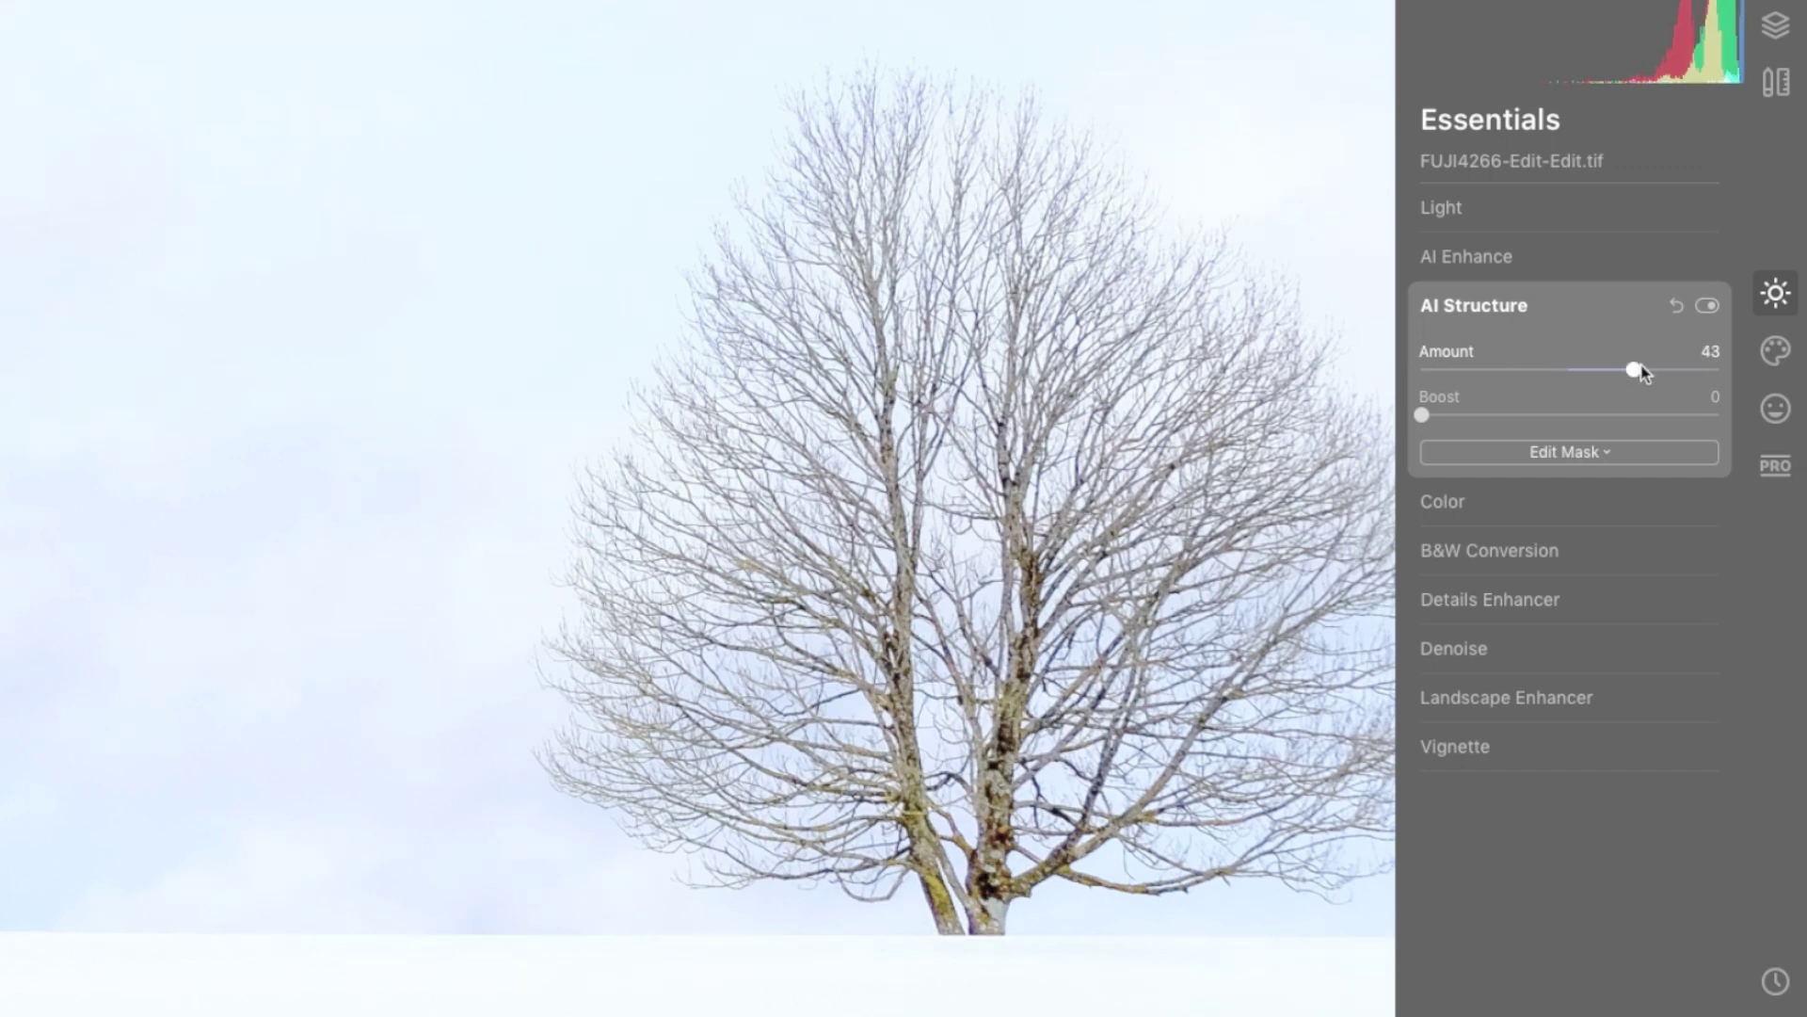
- Compare the tree Before/After with a widened split and add a Boost of 70
{"action": "key", "text": "backslash"}
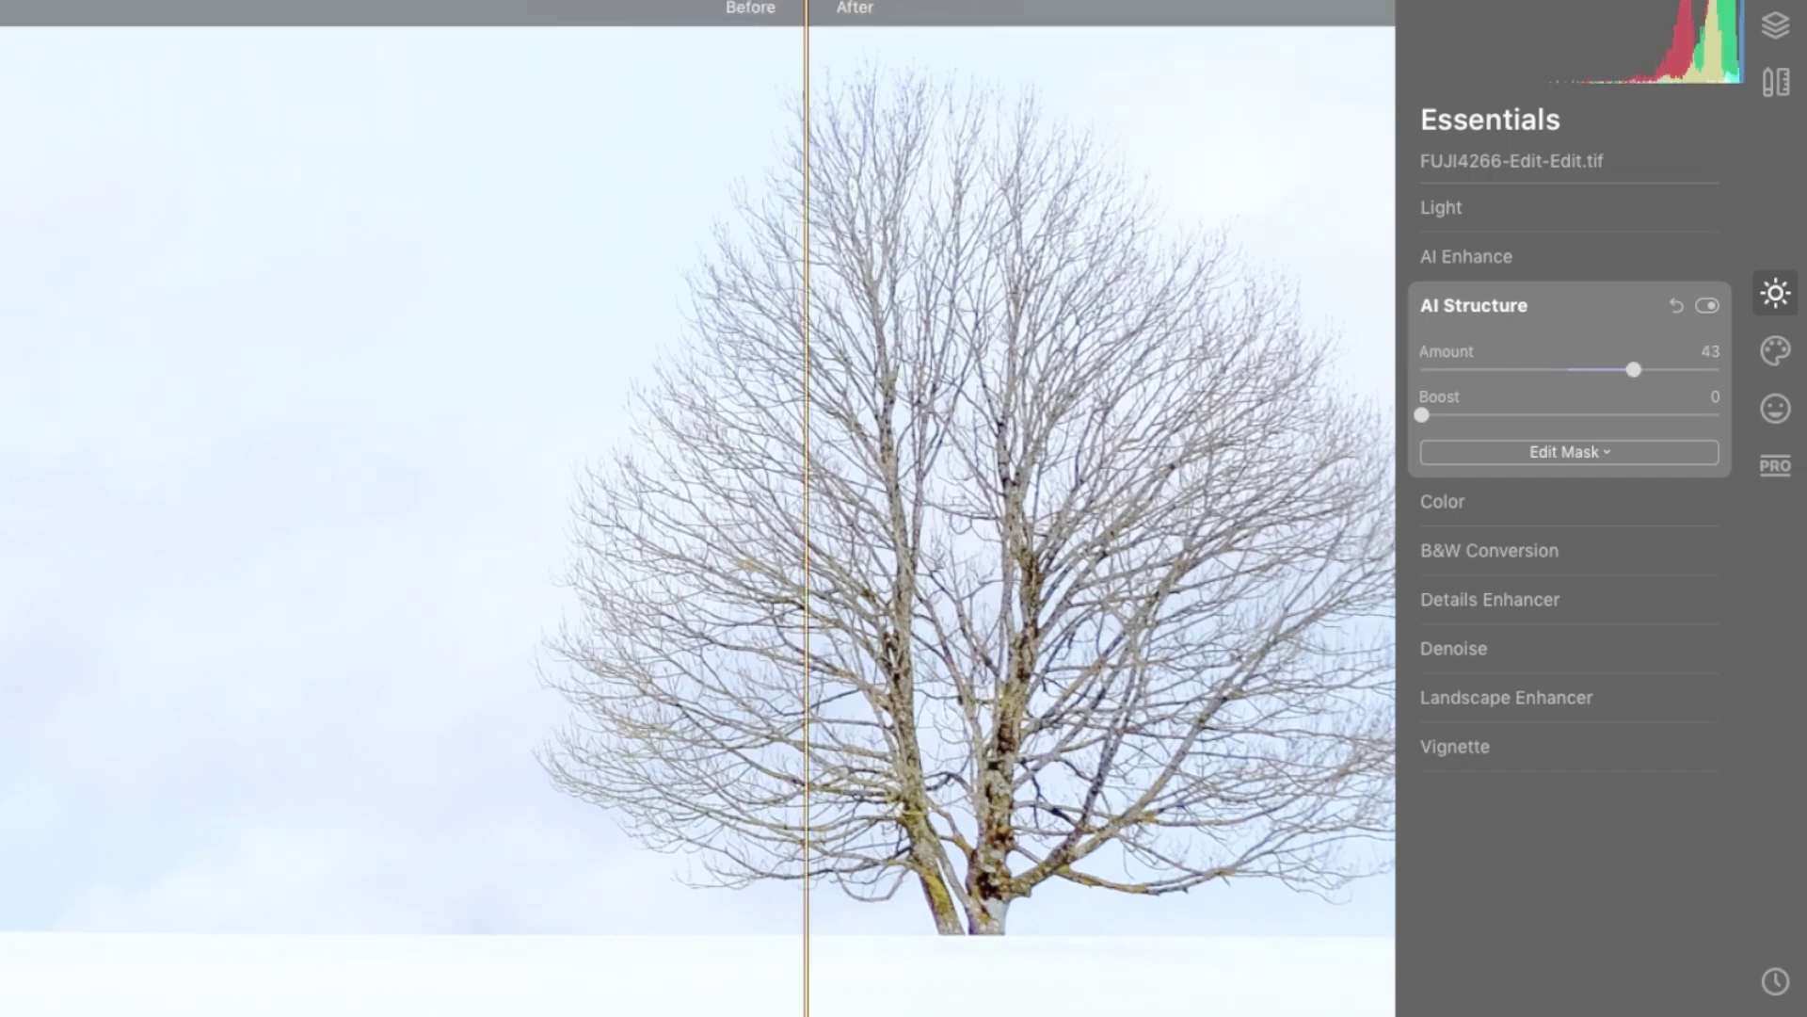
{"action": "mouse_move", "coordinate": [814, 11]}
{"action": "left_mouse_down"}
{"action": "mouse_move", "coordinate": [979, 31]}
{"action": "mouse_move", "coordinate": [762, 29]}
{"action": "mouse_move", "coordinate": [921, 26]}
{"action": "mouse_move", "coordinate": [782, 41]}
{"action": "mouse_move", "coordinate": [948, 40]}
{"action": "mouse_move", "coordinate": [1114, 73]}
{"action": "mouse_move", "coordinate": [813, 89]}
{"action": "mouse_move", "coordinate": [1137, 81]}
{"action": "mouse_move", "coordinate": [863, 81]}
{"action": "mouse_move", "coordinate": [1016, 75]}
{"action": "left_mouse_up"}
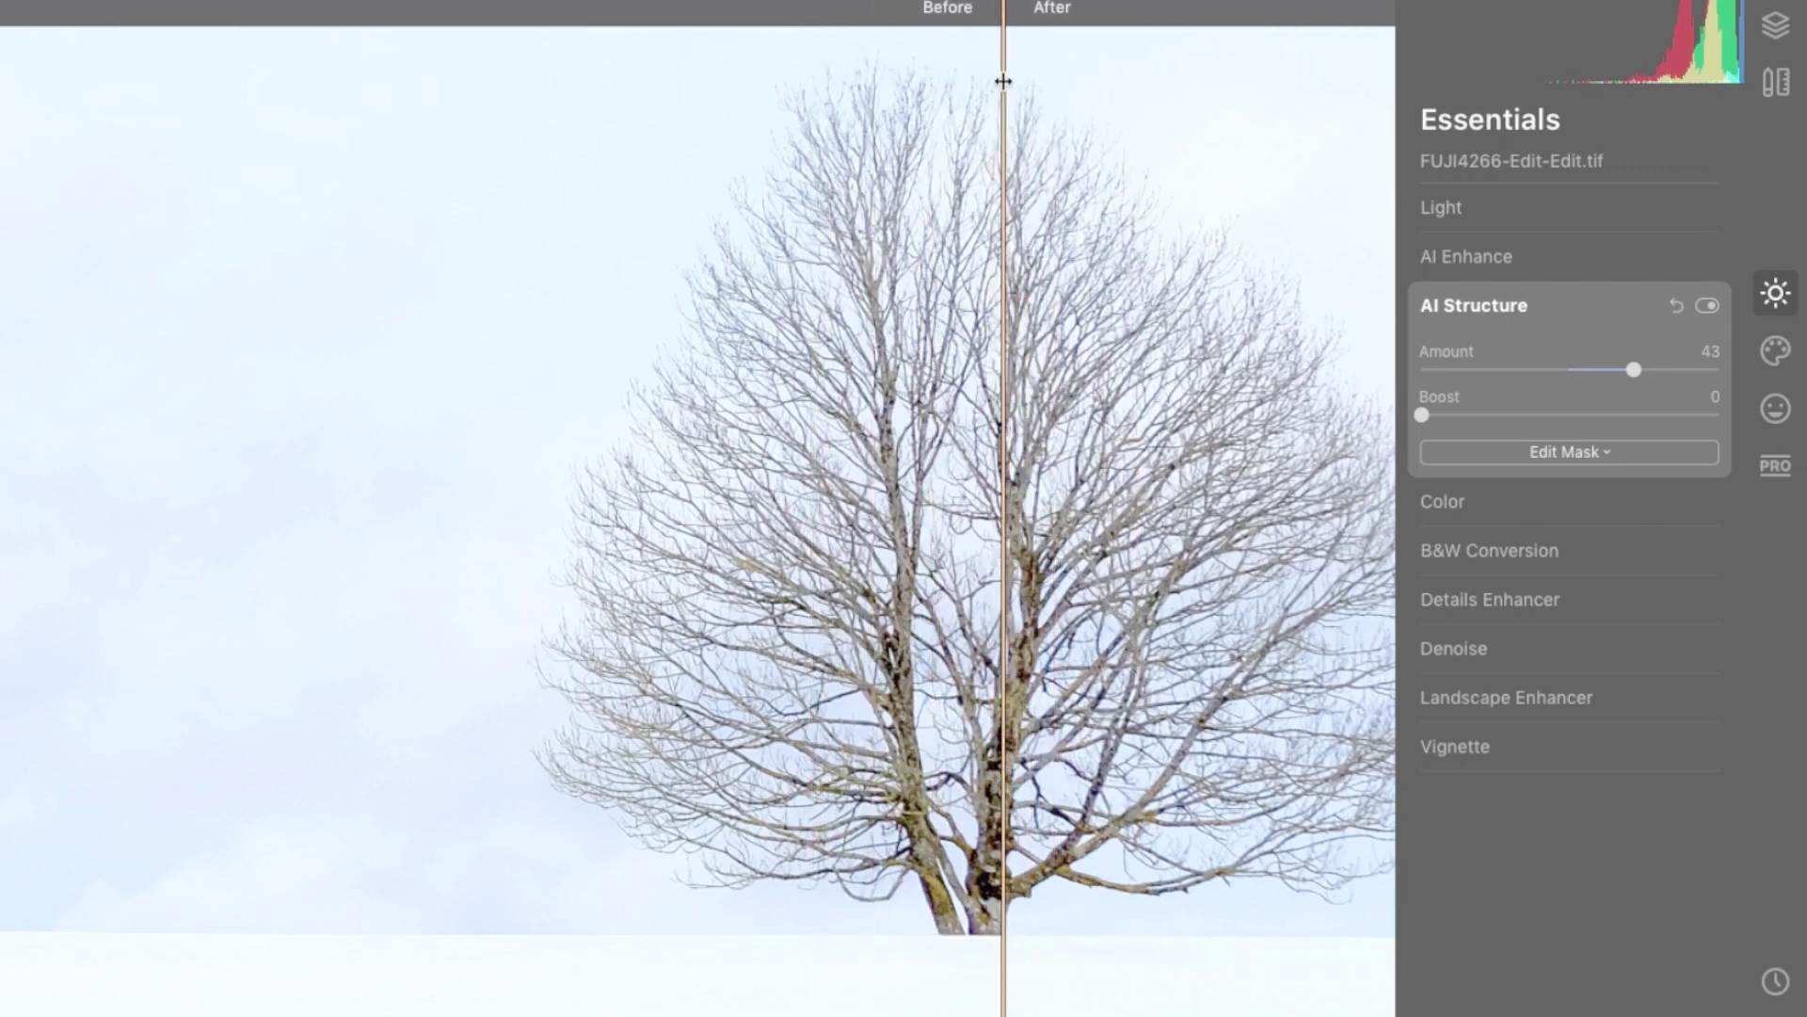
{"action": "right_click", "coordinate": [961, 77]}
{"action": "left_click", "coordinate": [1567, 347]}
{"action": "left_click", "coordinate": [1636, 416]}
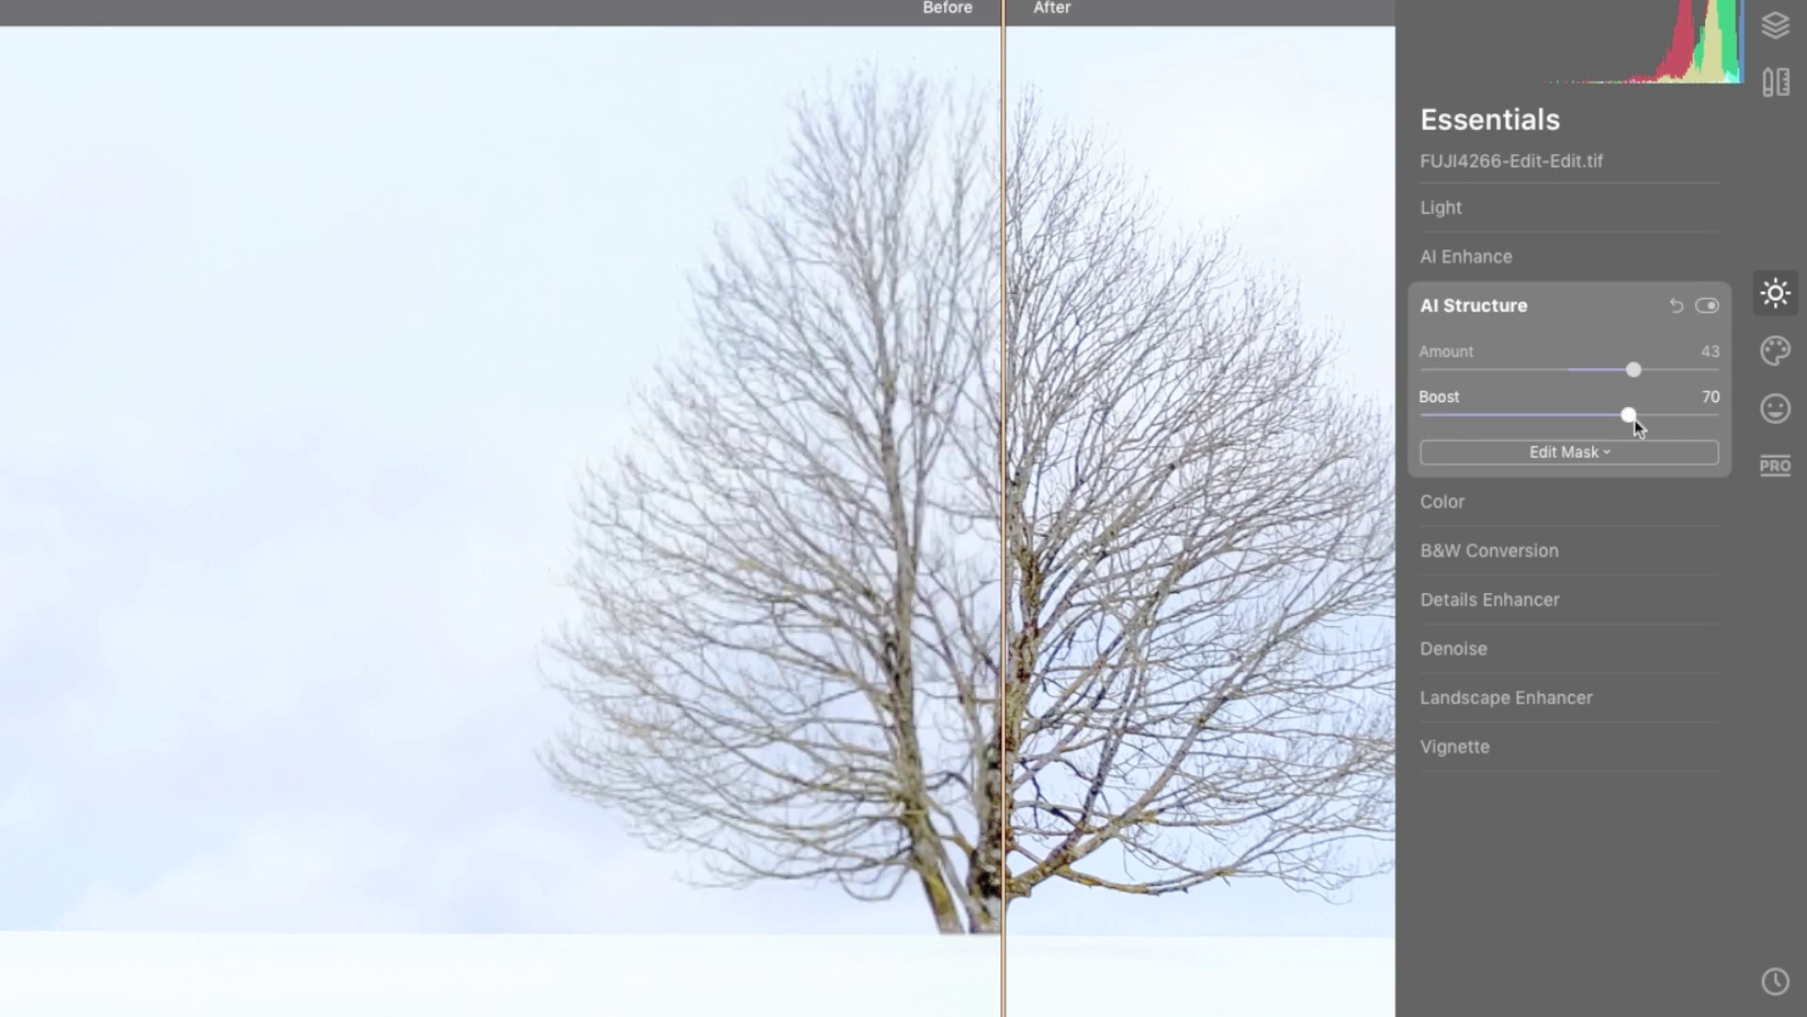
- Reset AI Structure to zero, collapse it, exit Before/After and fit the photo to screen
{"action": "left_click", "coordinate": [1677, 305]}
{"action": "left_click", "coordinate": [1638, 301]}
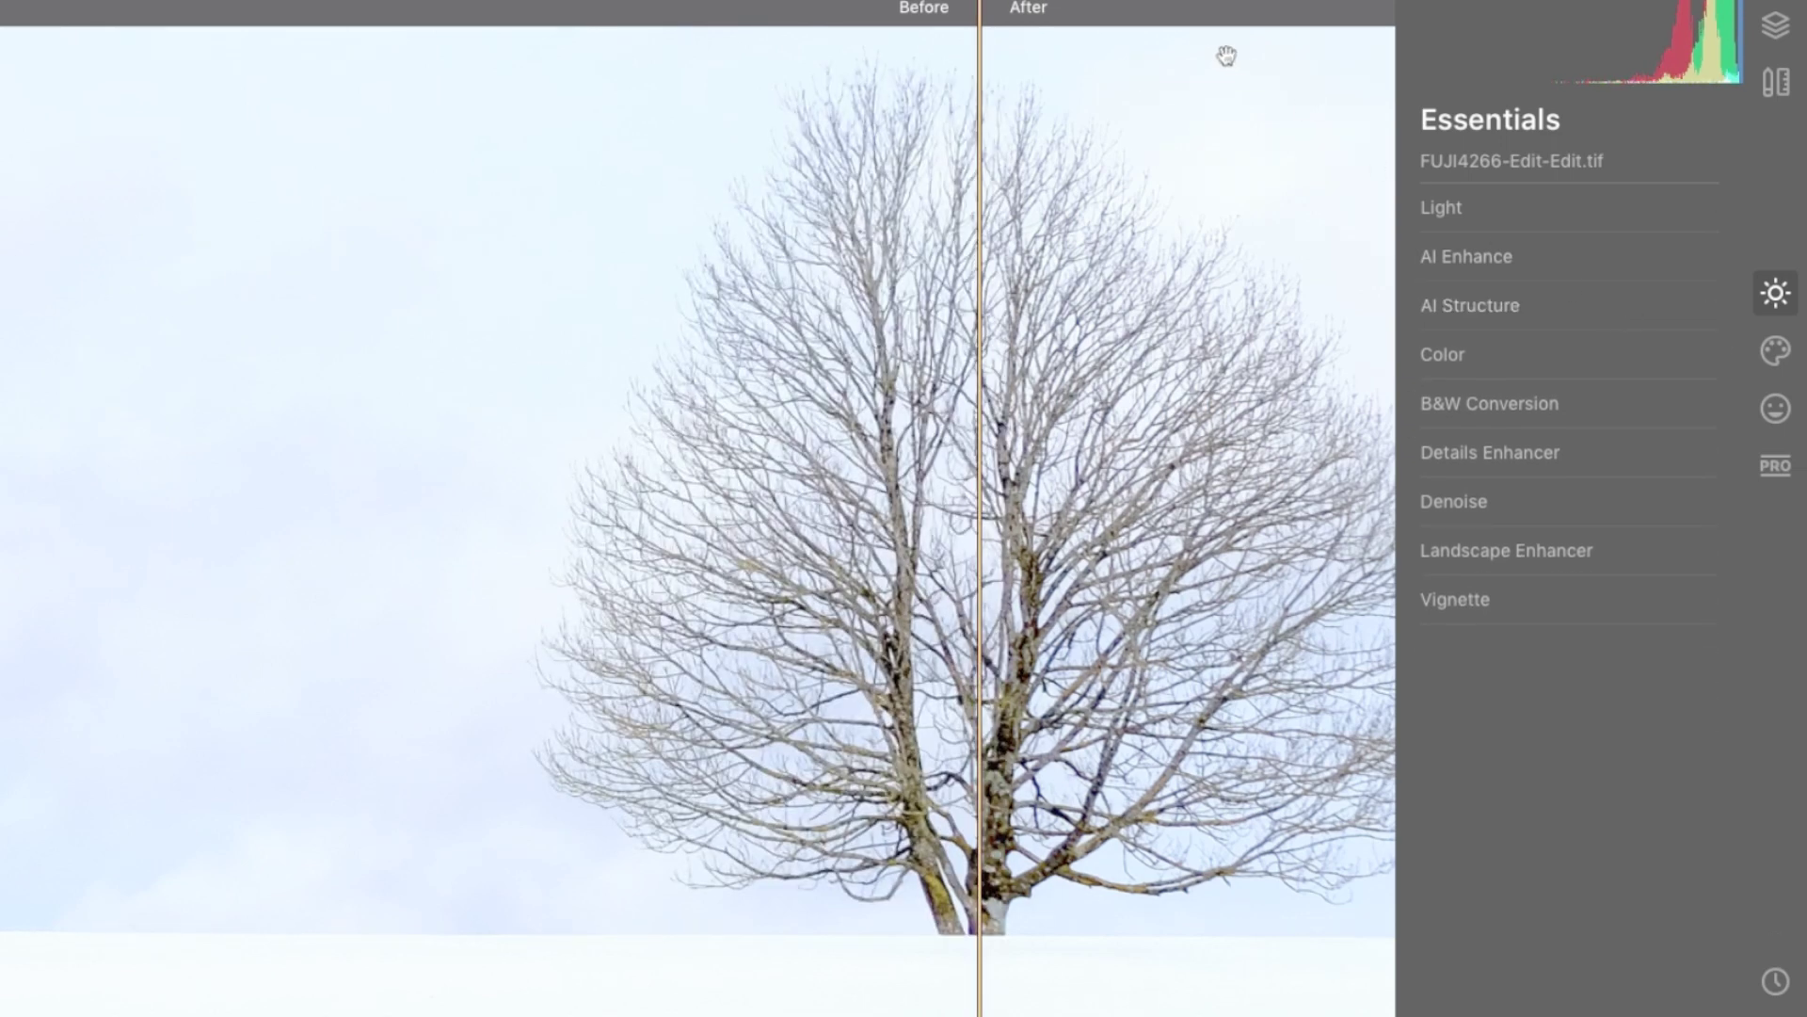
{"action": "key", "text": "backslash"}
{"action": "key", "text": "ctrl+0"}
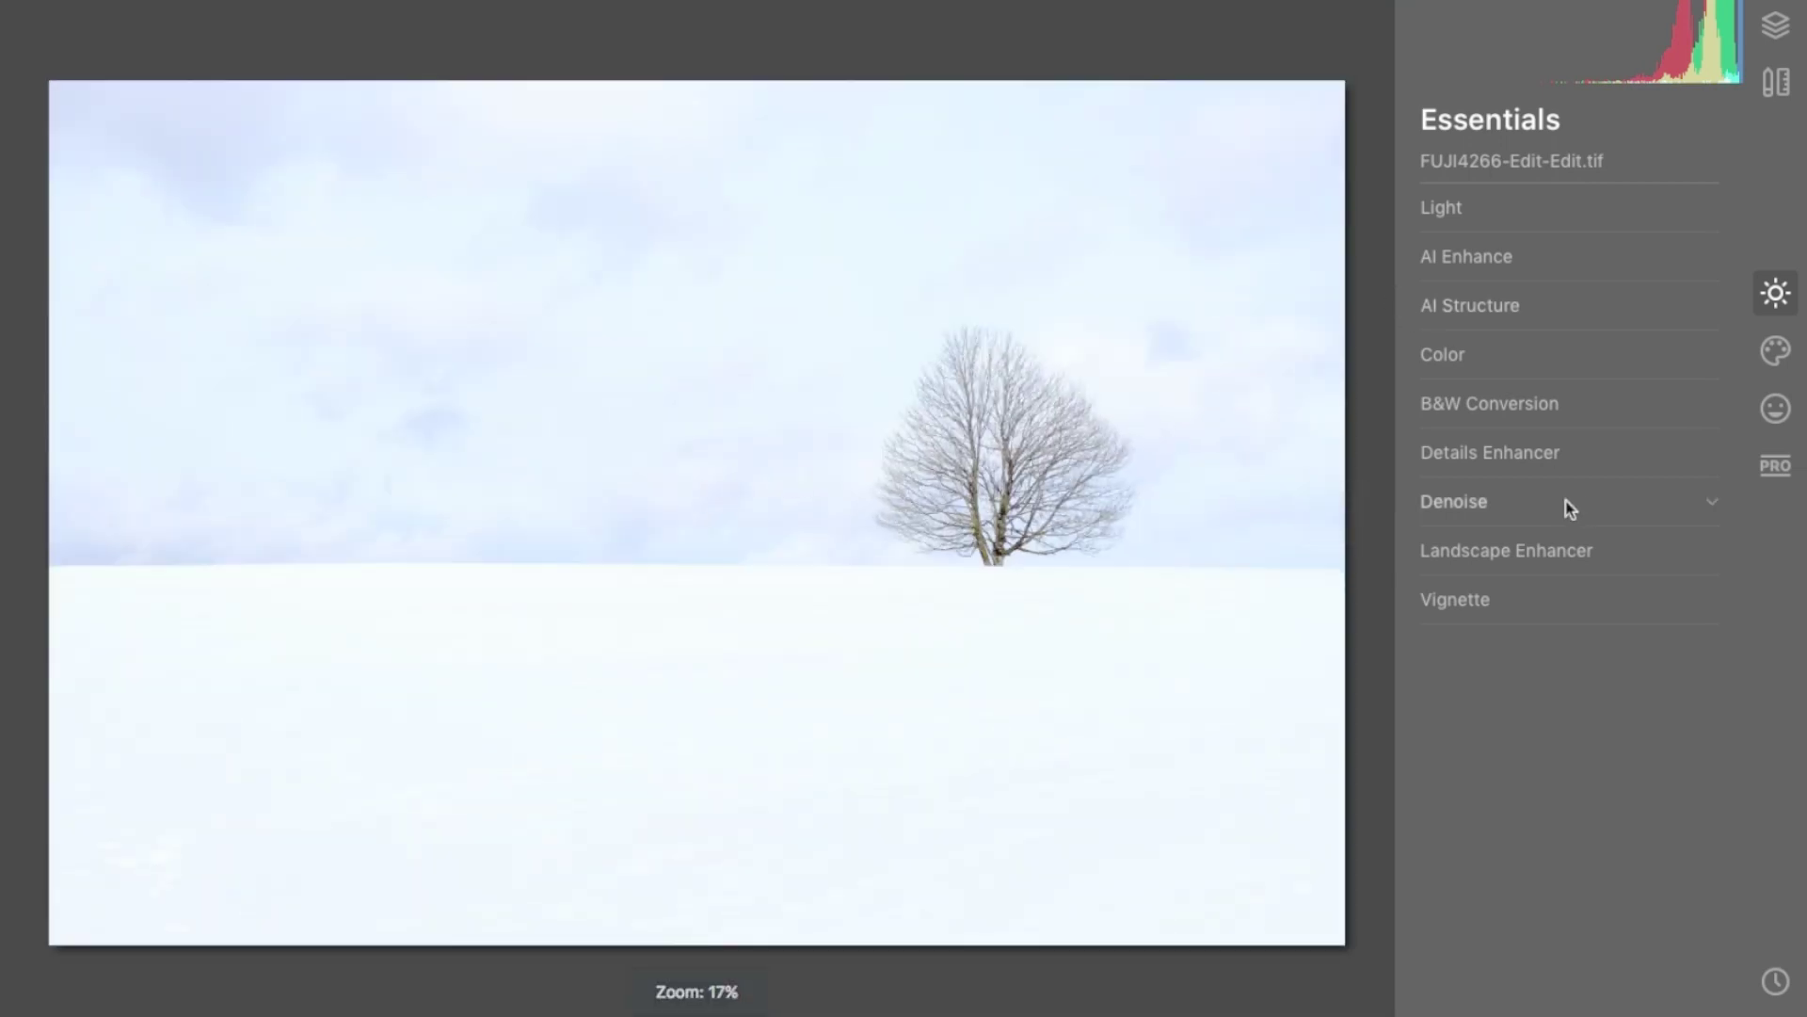
- Expand Landscape Enhancer and drag Dehaze to 31 and Golden Hour to 75 on the snowy field
{"action": "left_click", "coordinate": [1554, 555]}
{"action": "left_click", "coordinate": [1503, 614]}
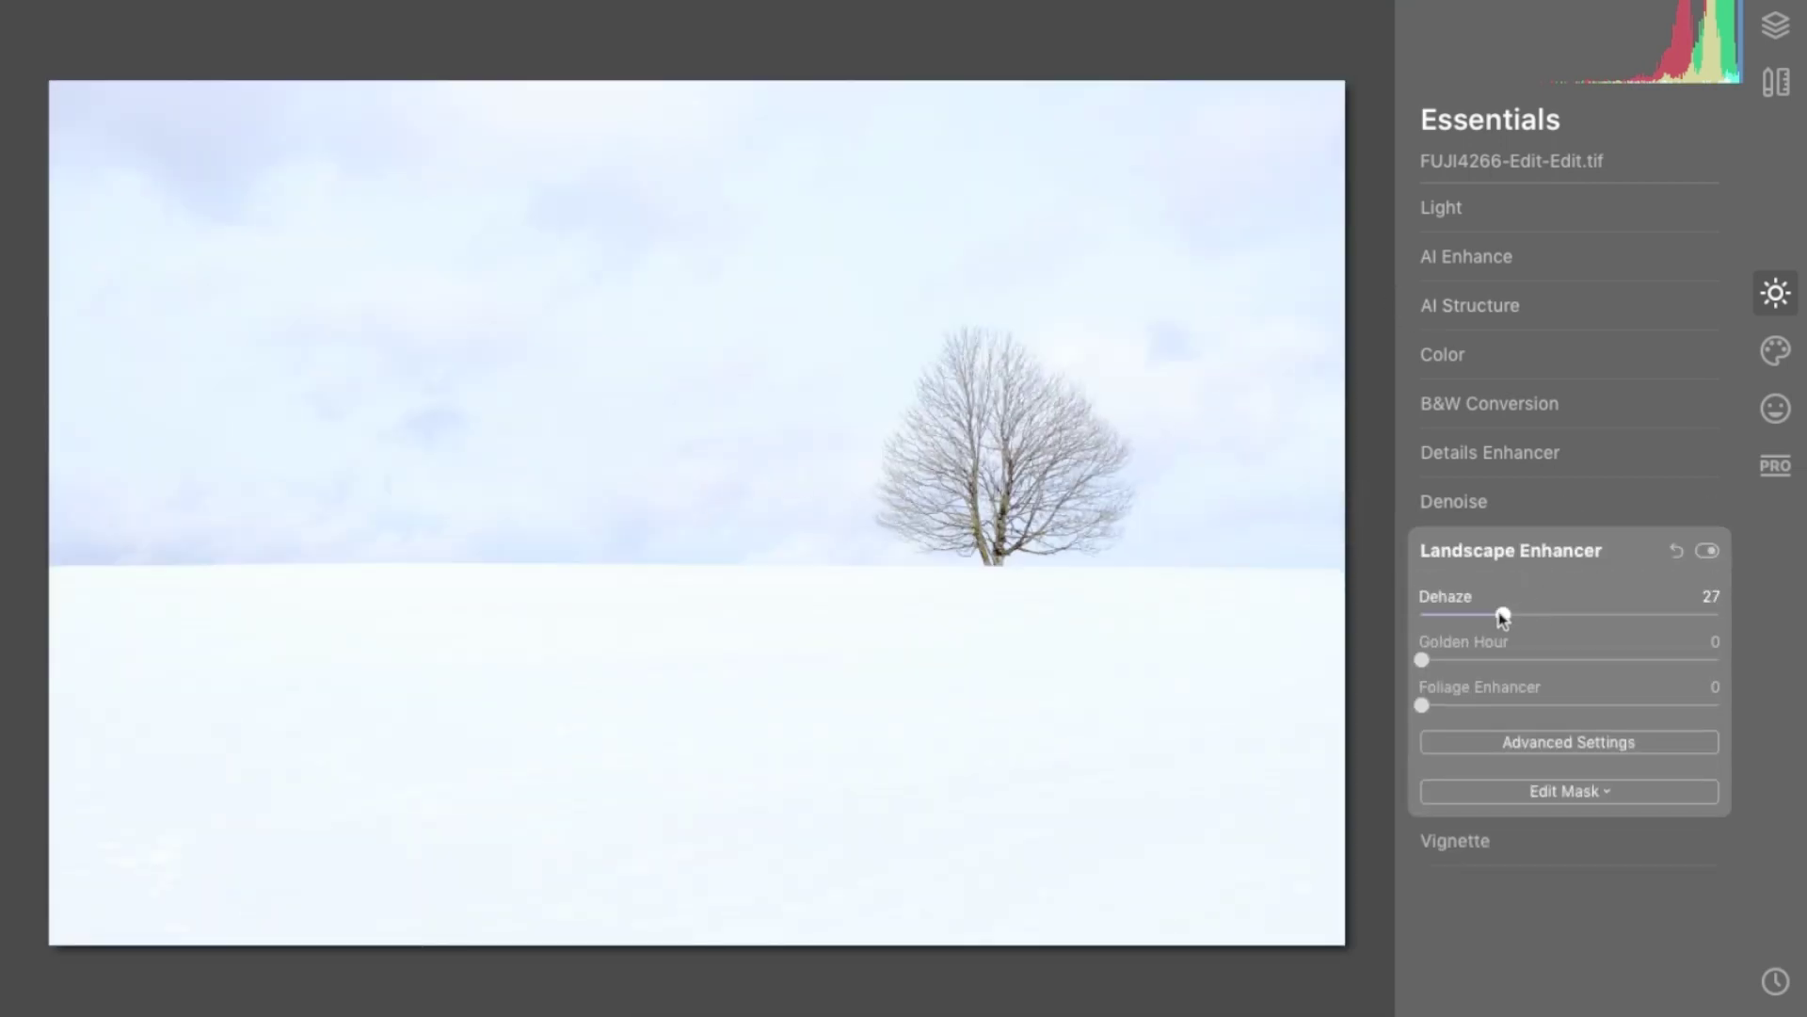
{"action": "mouse_move", "coordinate": [1503, 614]}
{"action": "left_mouse_down"}
{"action": "mouse_move", "coordinate": [1704, 614]}
{"action": "mouse_move", "coordinate": [1514, 615]}
{"action": "mouse_move", "coordinate": [1654, 674]}
{"action": "left_mouse_up"}
{"action": "left_click", "coordinate": [1513, 660]}
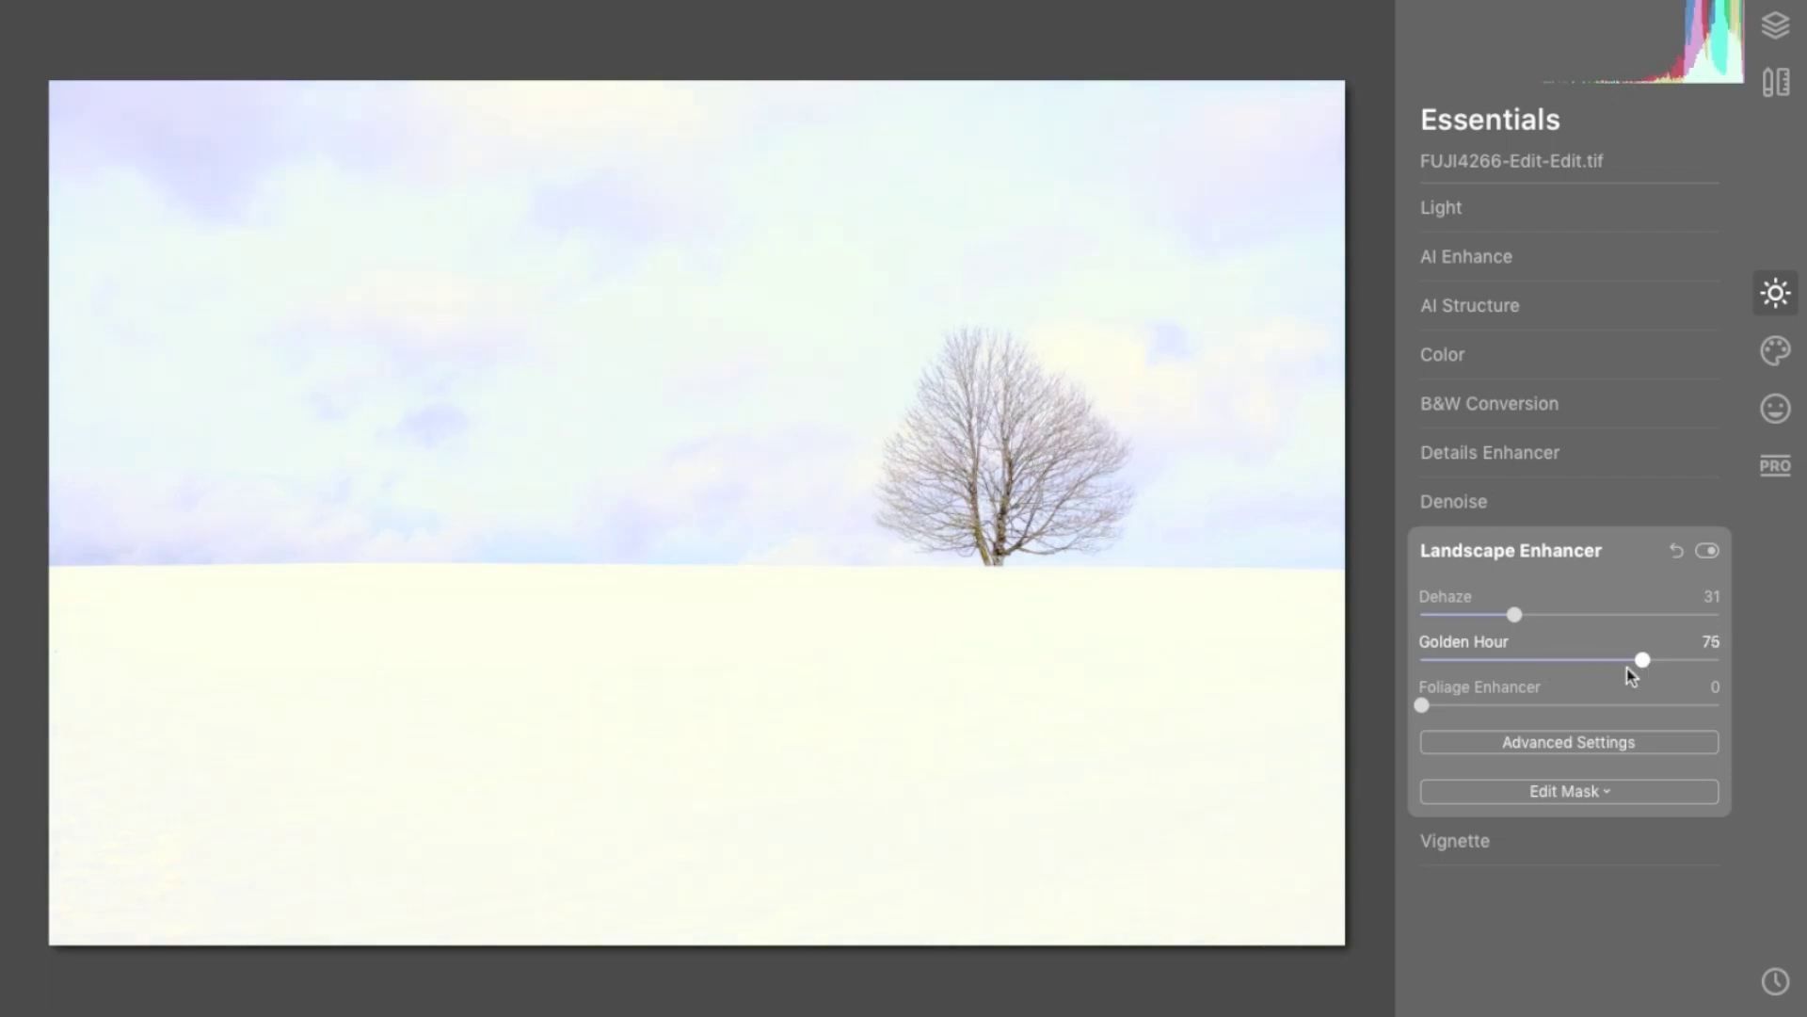